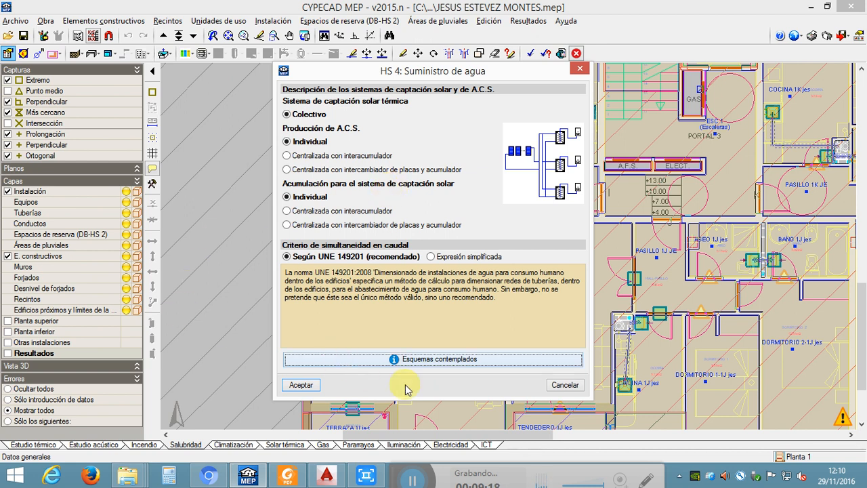
- Switch to the 2.PE.DPENR File Explorer window, go up to drive F:, and reopen the Interinos 15.16 folder
mouse_move(138, 474)
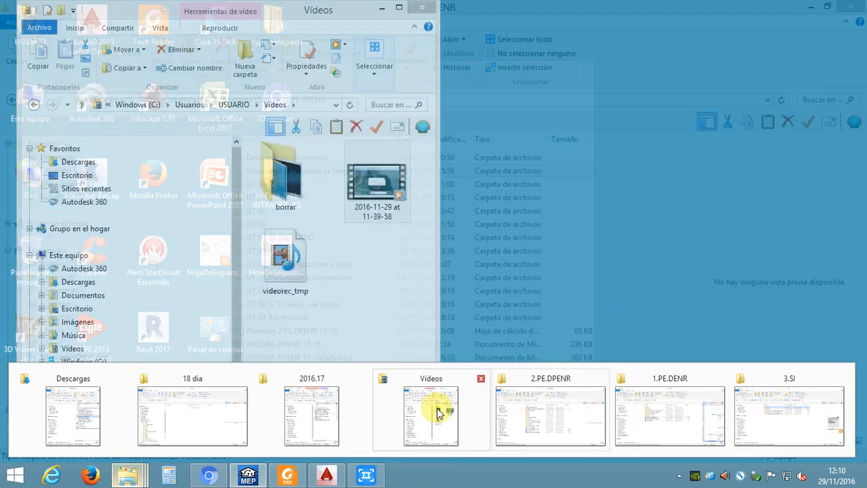
mouse_move(321, 413)
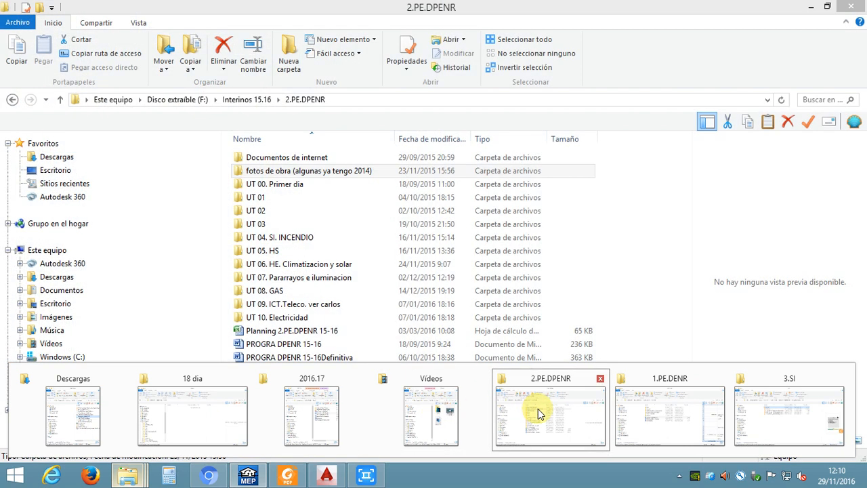
click(530, 414)
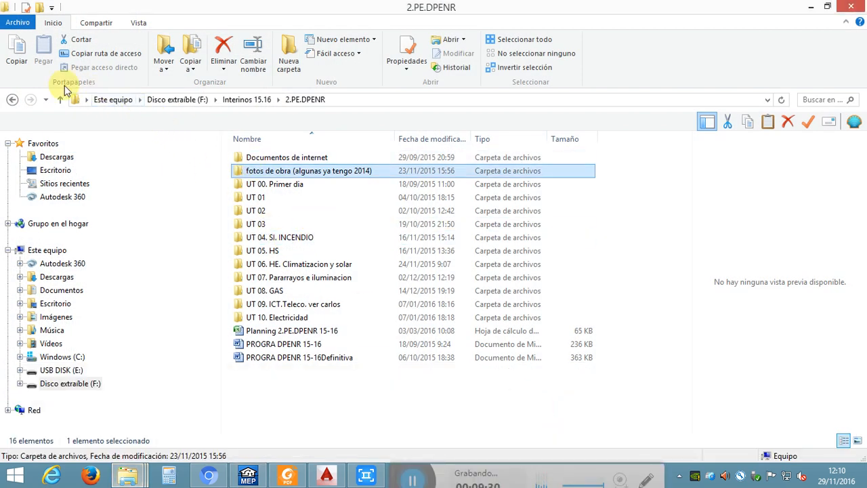
click(63, 99)
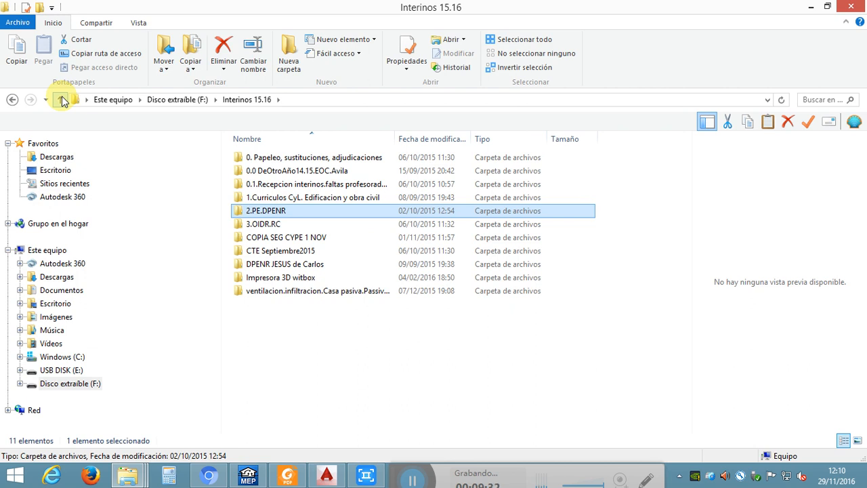
click(63, 100)
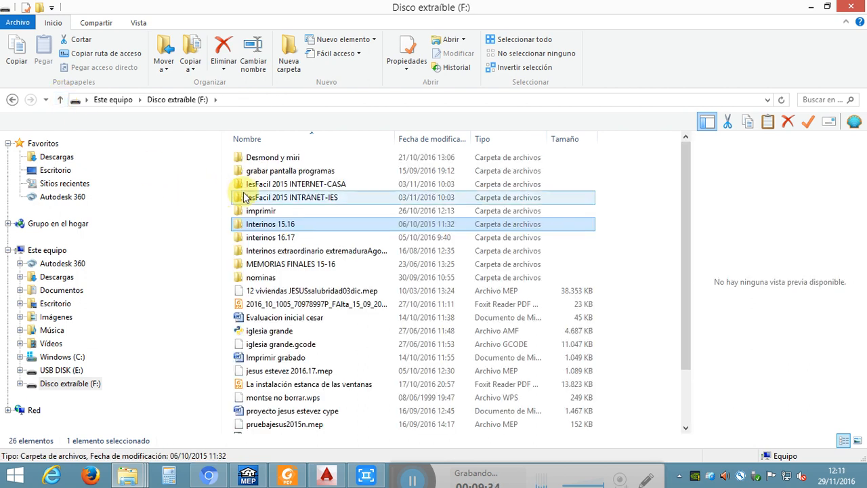
double_click(303, 230)
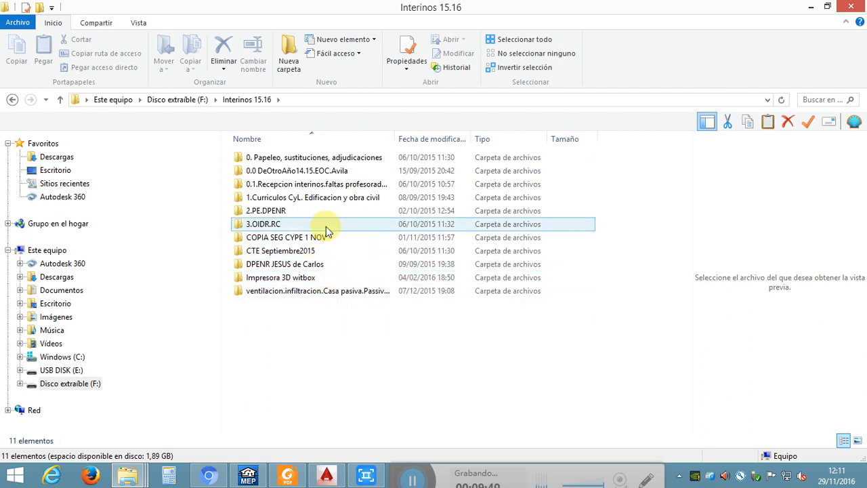
click(312, 187)
double_click(310, 187)
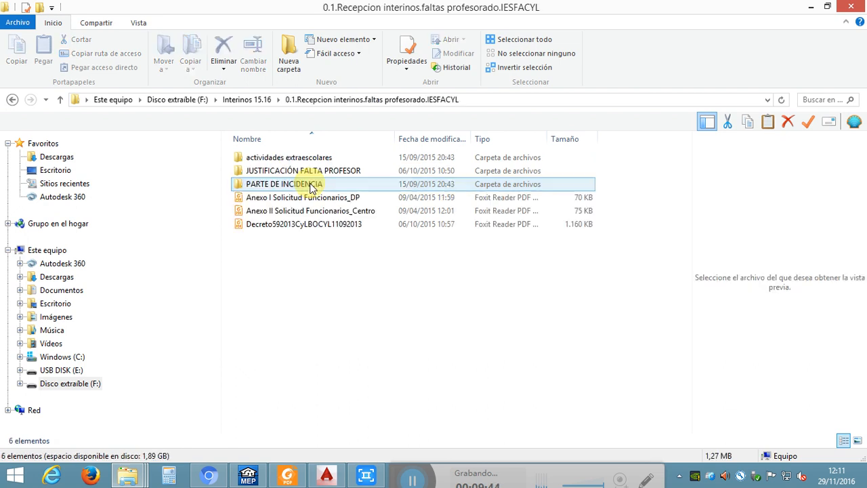
click(60, 99)
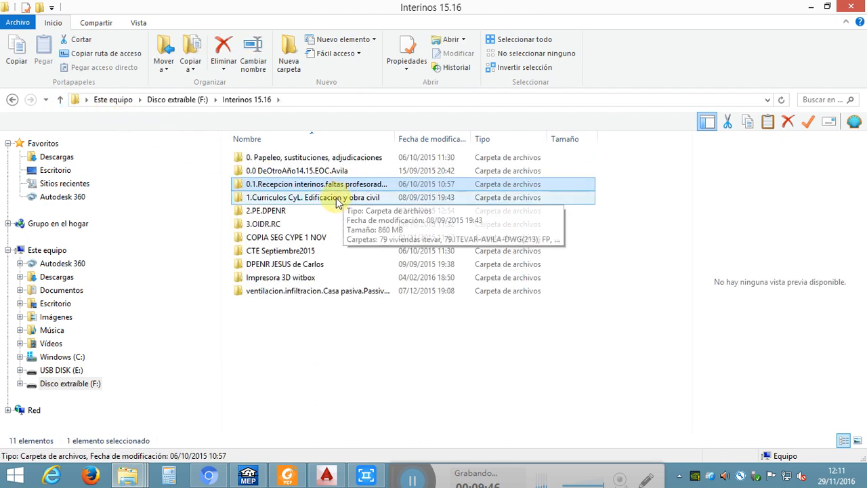
- Open the 1.Curriculos CyL. Edificacion y obra civil folder and check its 79 viviendas itevar and Proyectos de Edificacion subfolders
double_click(332, 196)
double_click(288, 160)
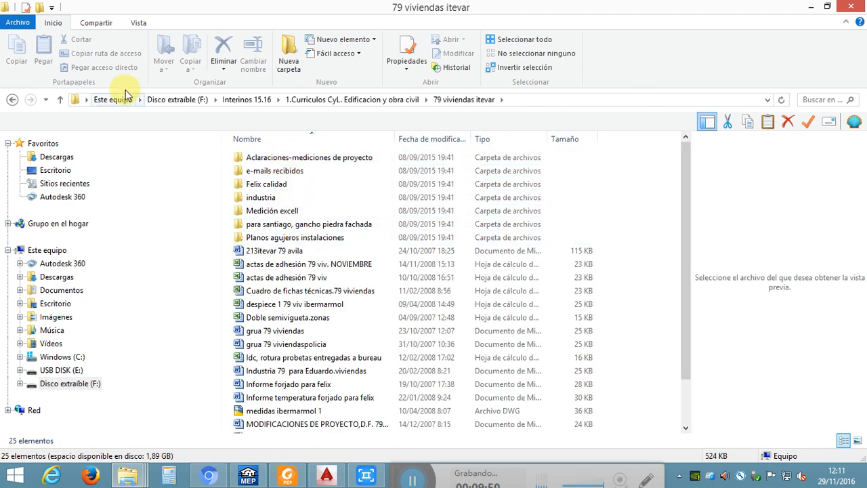
click(59, 100)
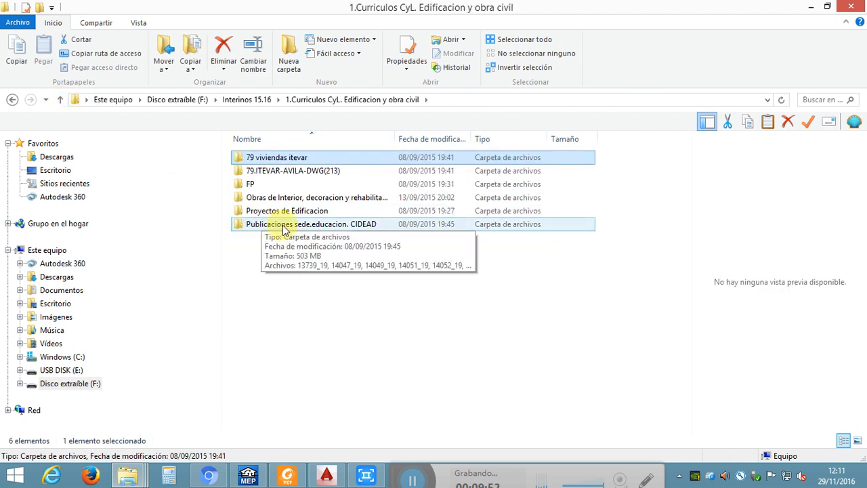
double_click(290, 215)
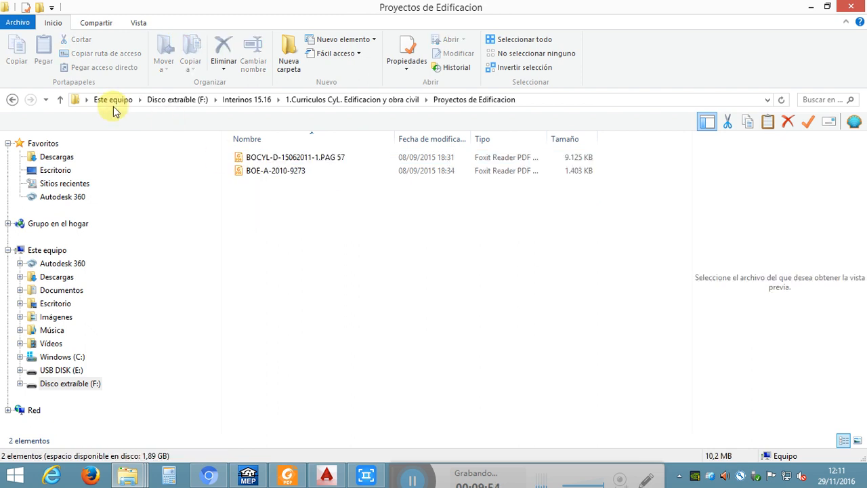
click(58, 100)
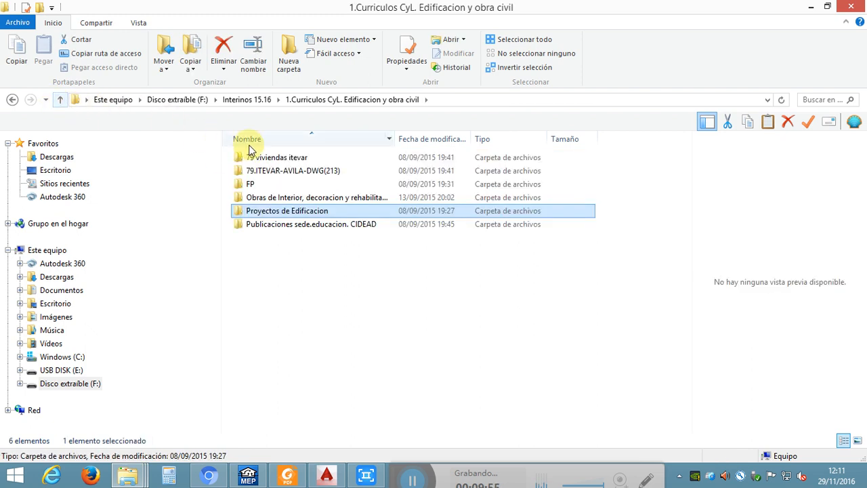
- Open the FONTANERIA DWG drawing from 79.ITEVAR-AVILA-DWG(213), PROYECTO EJECUCION, INSTALACIONES
double_click(275, 174)
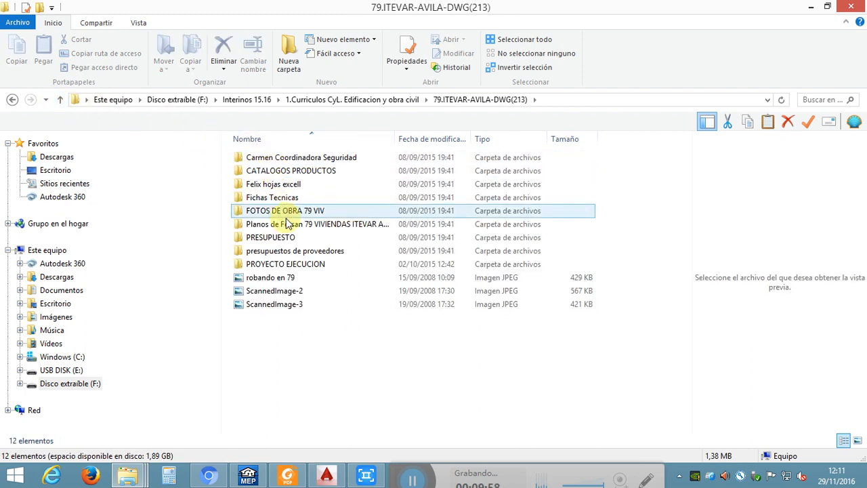
double_click(303, 264)
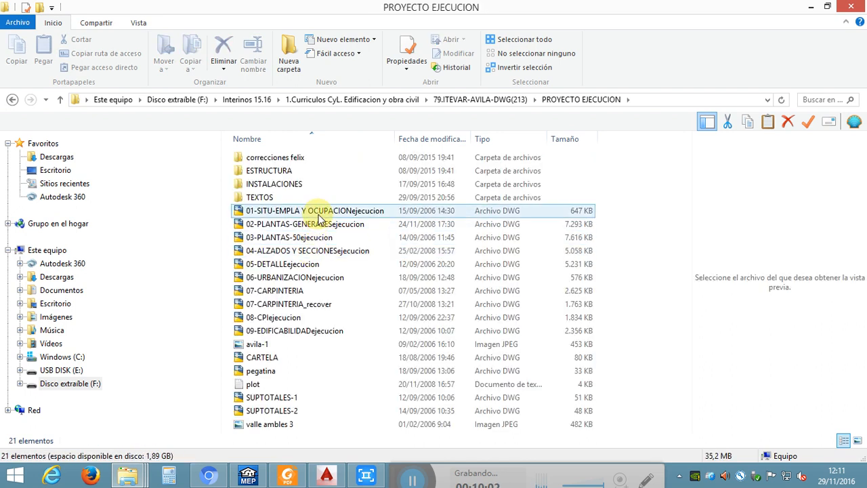
click(293, 185)
double_click(293, 185)
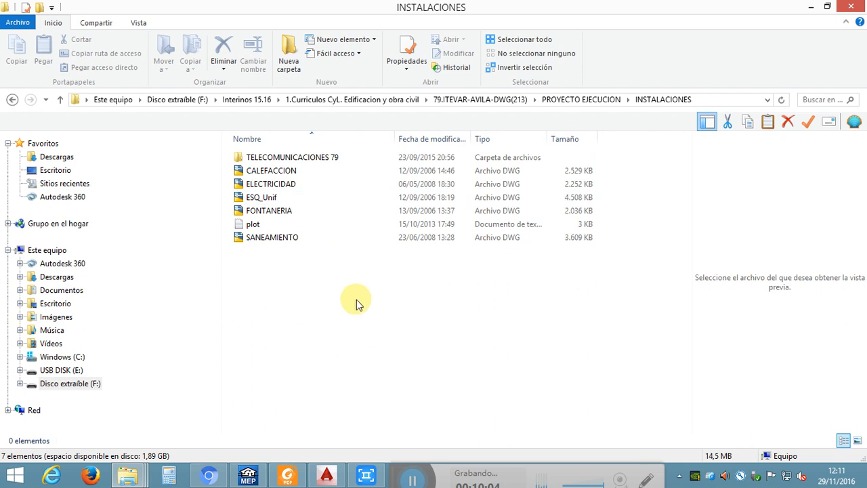
click(277, 212)
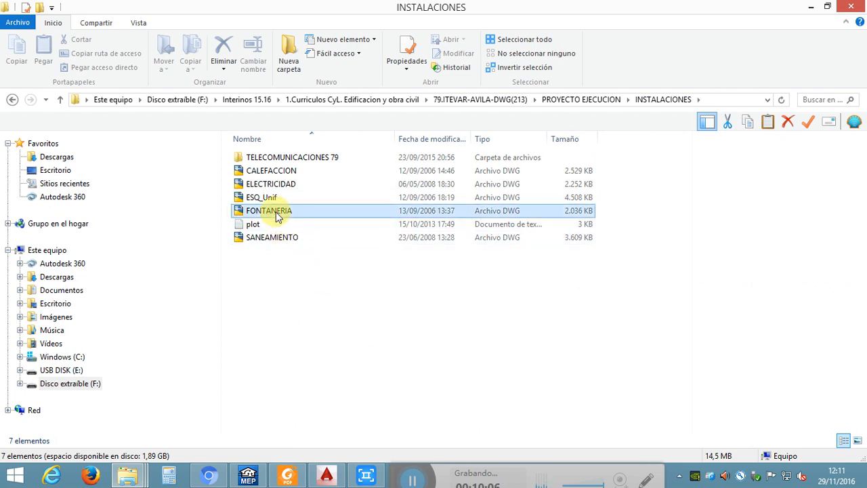
double_click(277, 212)
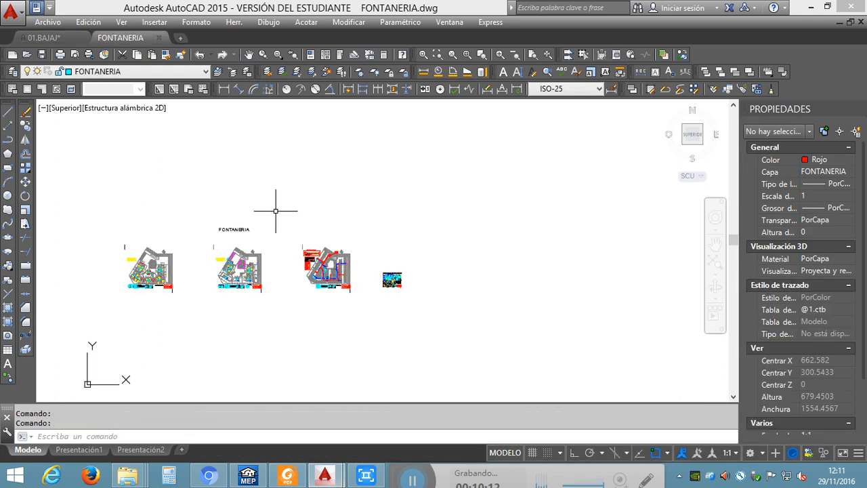
- Look over the floor plan sheets of the plumbing drawing, including the ground floor and basement plans
scroll(339, 285, up, 6)
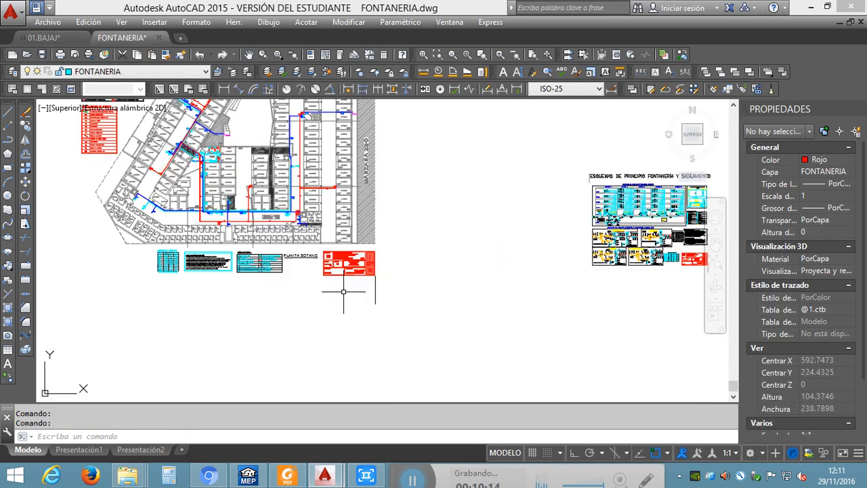
scroll(339, 285, up, 5)
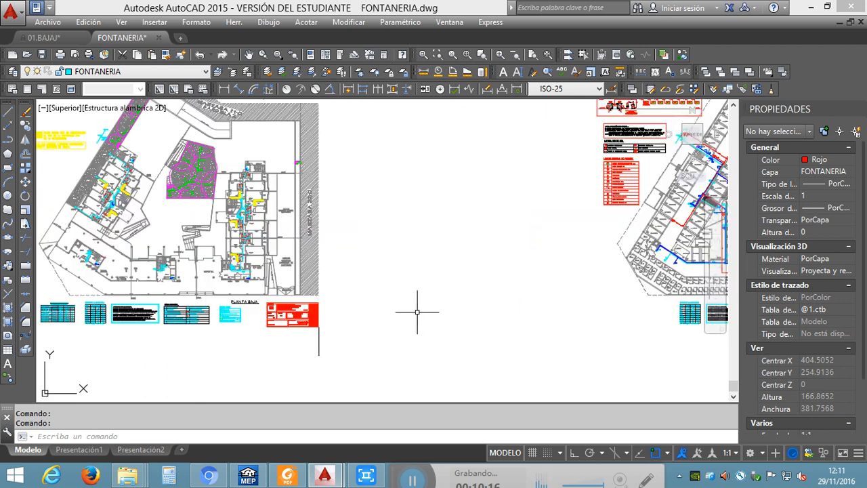
middle_drag(405, 307, 474, 323)
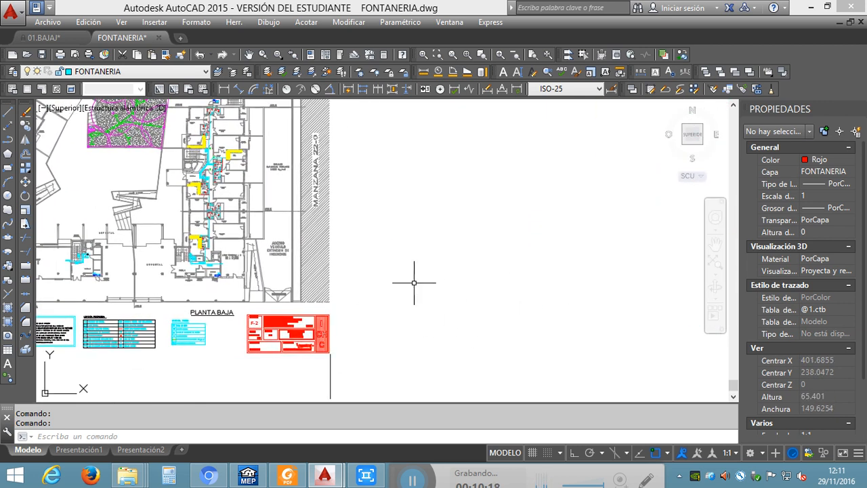
mouse_move(406, 284)
middle_down()
mouse_move(505, 299)
mouse_move(511, 313)
mouse_move(555, 323)
mouse_move(555, 333)
mouse_move(579, 322)
middle_up()
scroll(565, 323, down, 2)
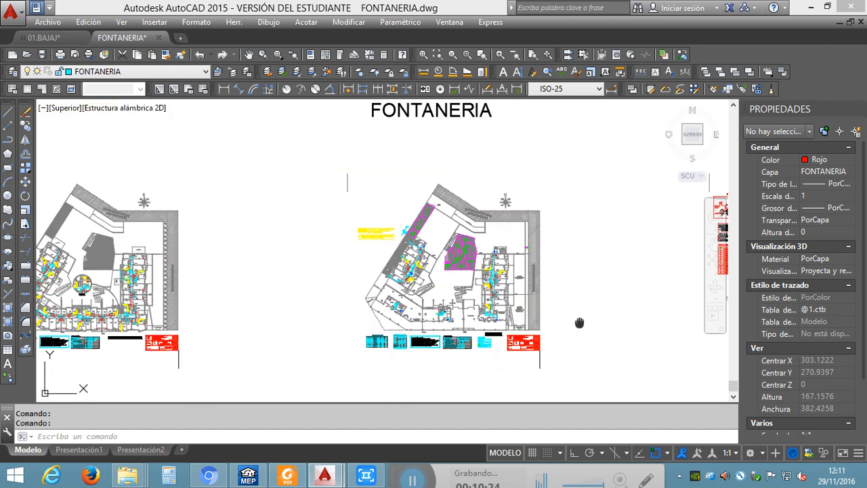
scroll(261, 264, up, 1)
scroll(447, 147, up, 1)
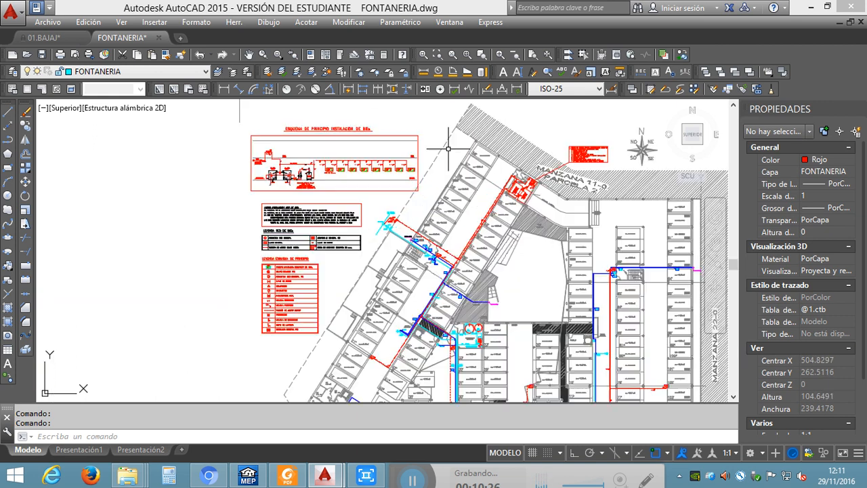
- Examine the BIE installation schematic beside the basement plan, together with its installation notes and symbol legends
scroll(406, 159, up, 4)
middle_drag(284, 179, 447, 213)
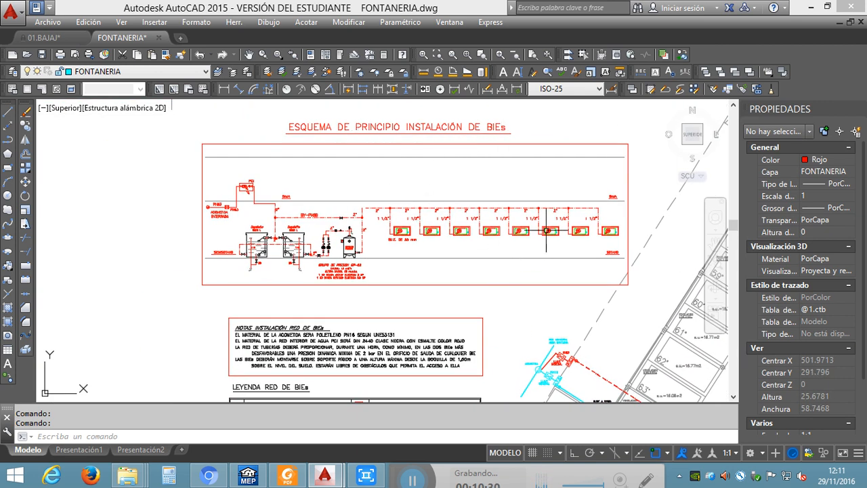
scroll(342, 251, up, 2)
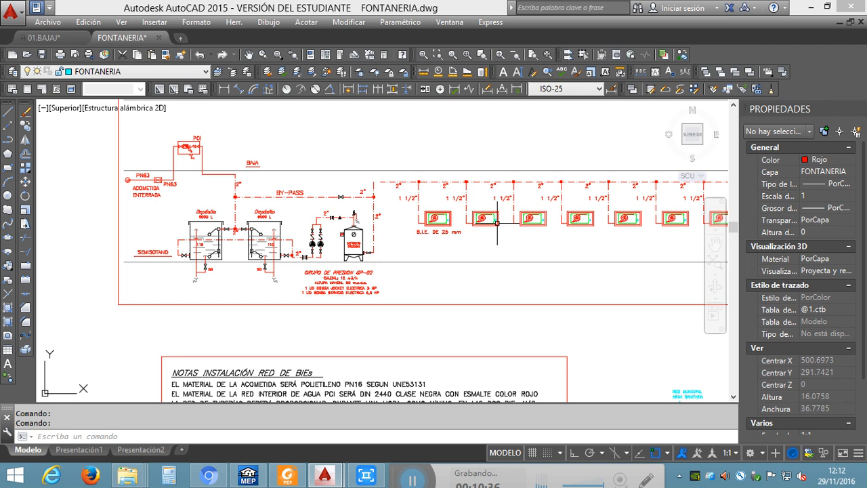
mouse_move(497, 221)
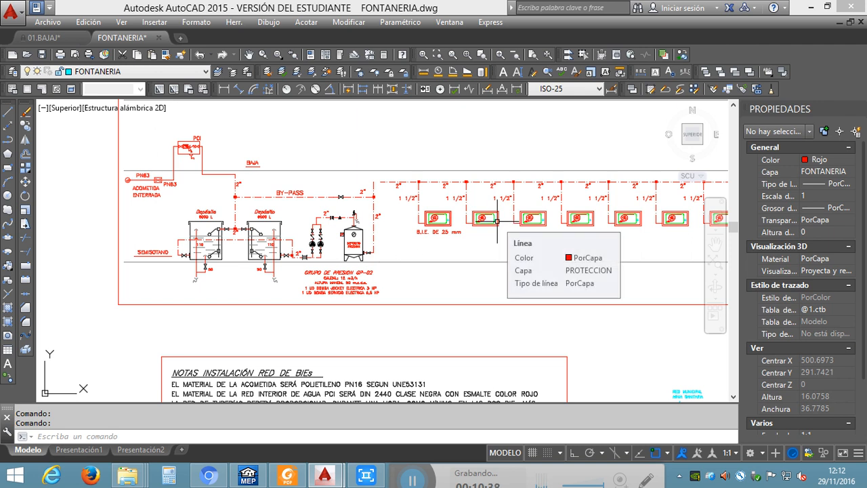
scroll(473, 236, down, 1)
middle_drag(487, 249, 464, 103)
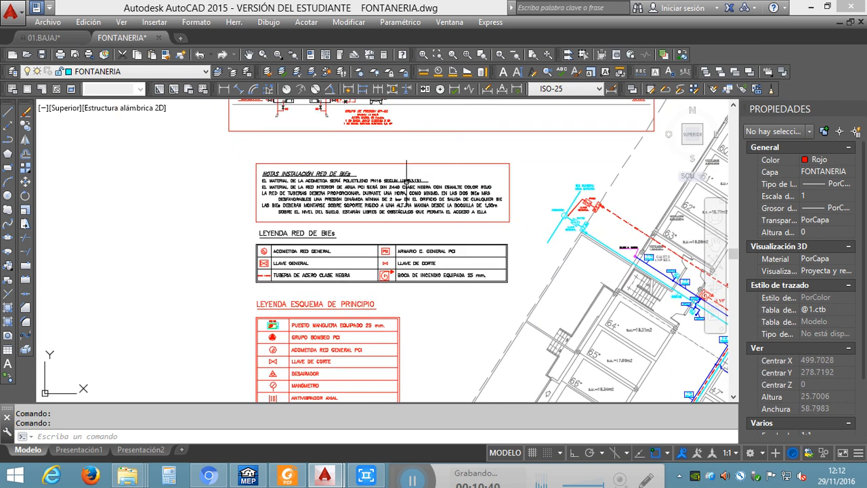
middle_drag(418, 290, 396, 255)
middle_drag(452, 305, 464, 241)
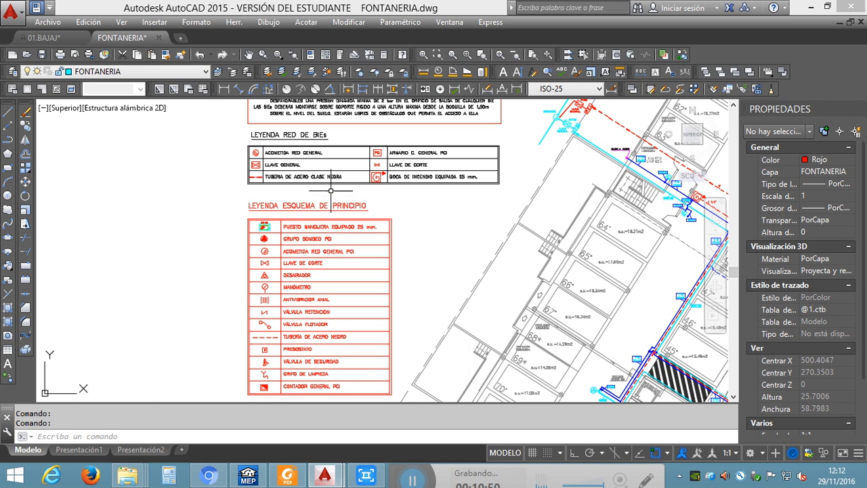
scroll(338, 187, up, 2)
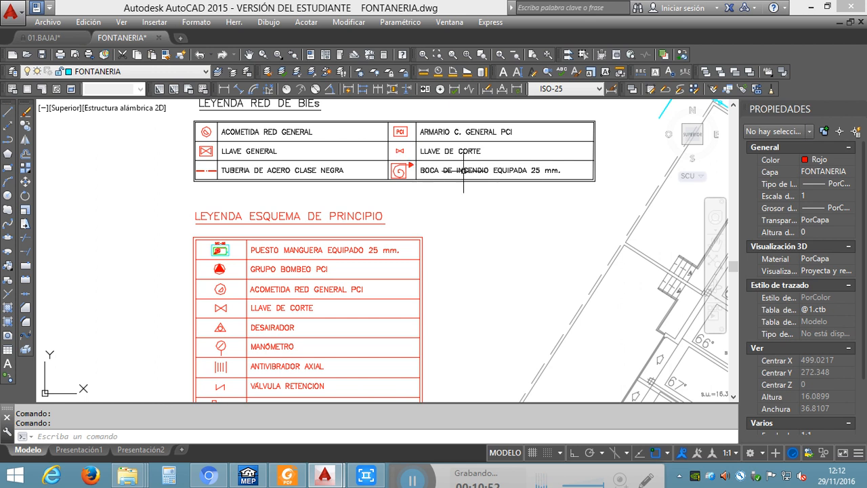
mouse_move(520, 167)
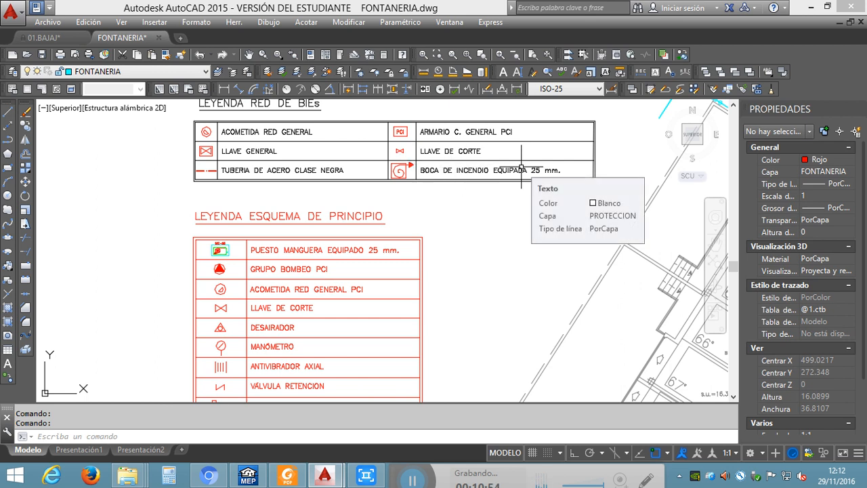
- Examine the municipal water connection on the basement plan, including the general valves and the P.C.I. and A.F.S. supply branches
scroll(521, 167, down, 5)
mouse_move(678, 203)
middle_down()
mouse_move(406, 223)
mouse_move(440, 287)
middle_up()
scroll(420, 250, down, 2)
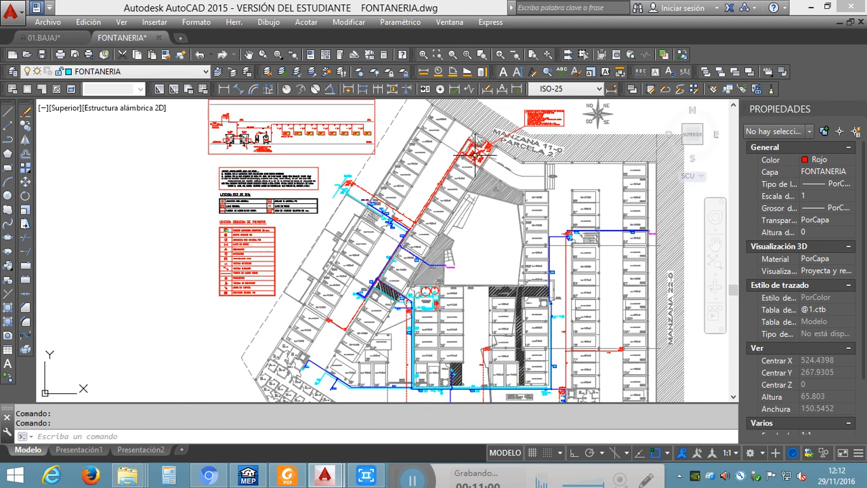
scroll(331, 195, up, 10)
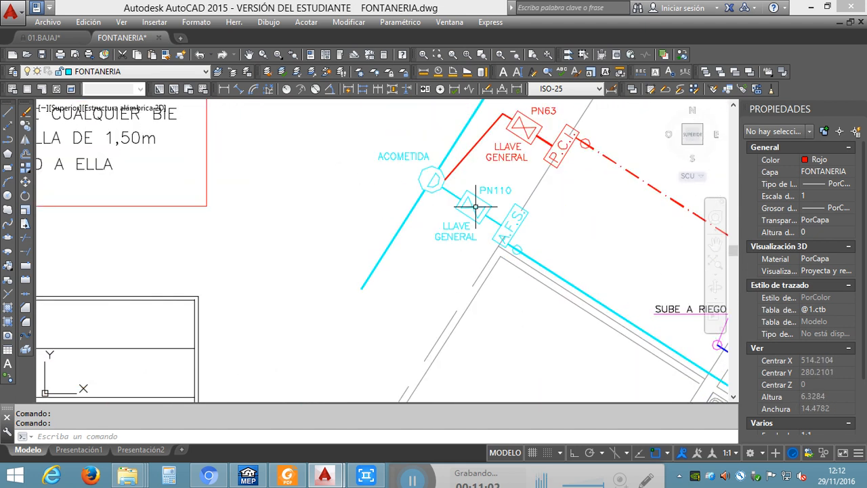
mouse_move(467, 200)
middle_down()
mouse_move(423, 242)
mouse_move(376, 260)
middle_up()
middle_drag(403, 227, 370, 283)
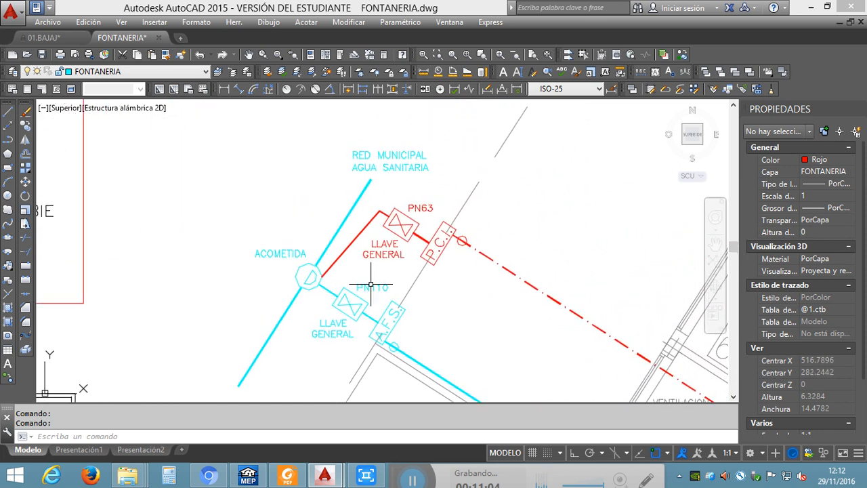
middle_drag(459, 273, 478, 212)
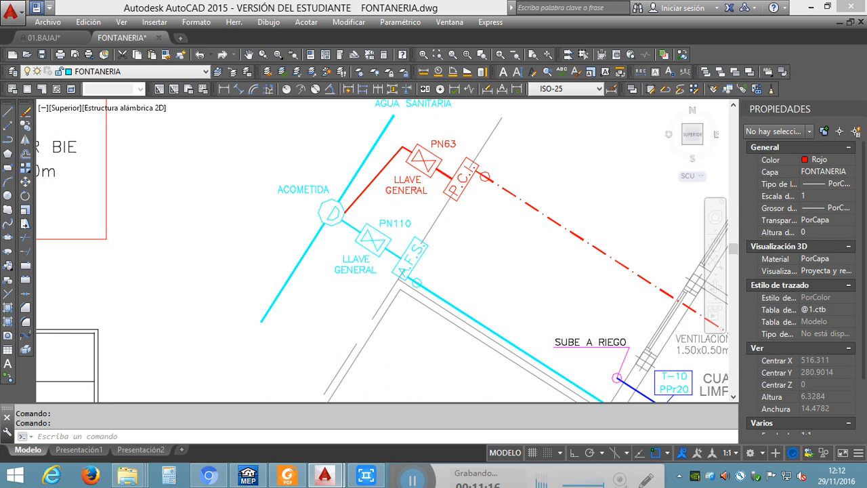
scroll(421, 269, down, 2)
middle_drag(414, 260, 399, 179)
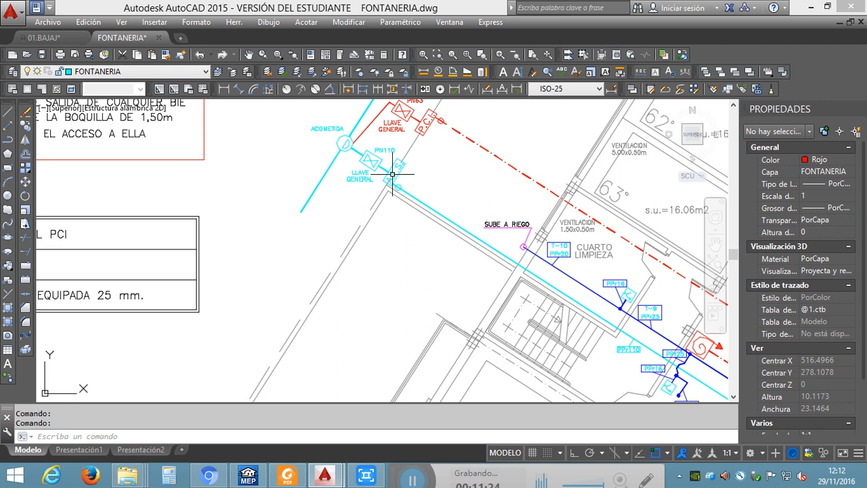
mouse_move(392, 174)
scroll(411, 182, down, 4)
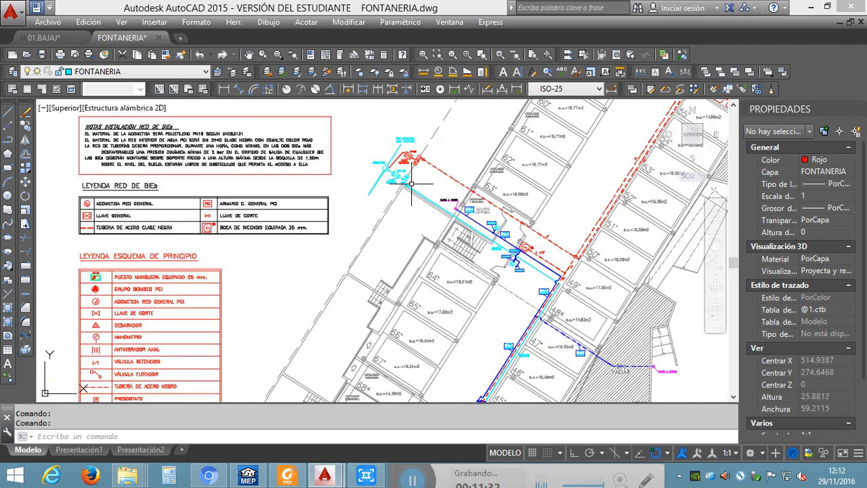
- Trace the cold water and fire pipes on the basement plan from the municipal connection past spaces 48 to 45 to riser A 1-1
scroll(298, 294, down, 4)
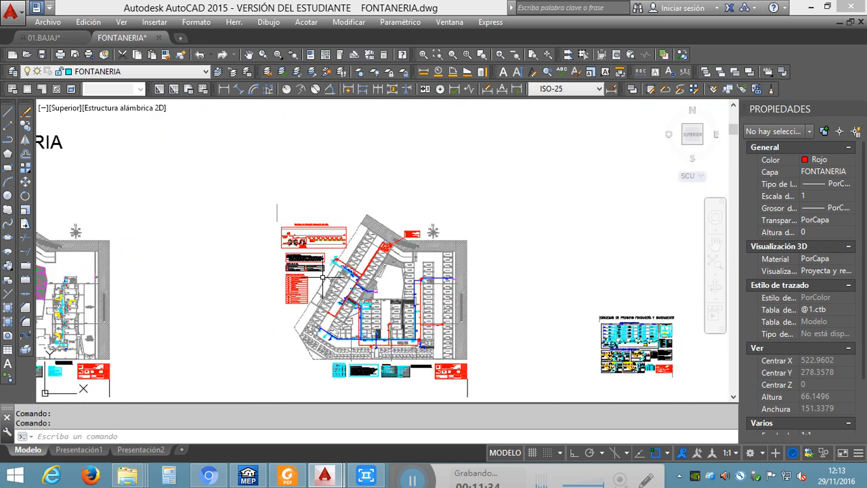
scroll(323, 277, up, 6)
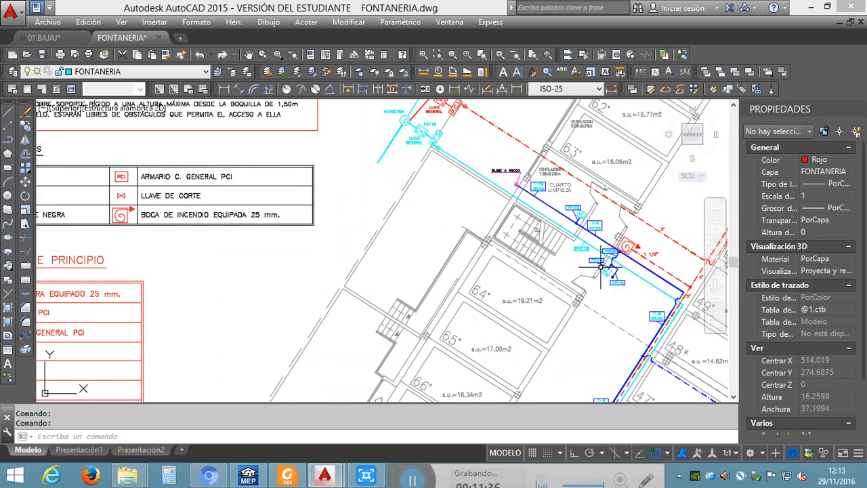
scroll(600, 266, up, 4)
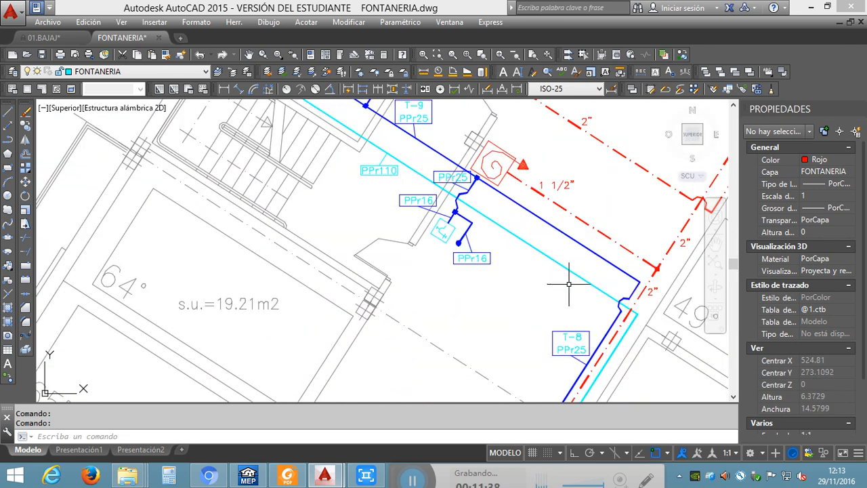
middle_drag(630, 310, 595, 206)
middle_drag(560, 302, 504, 236)
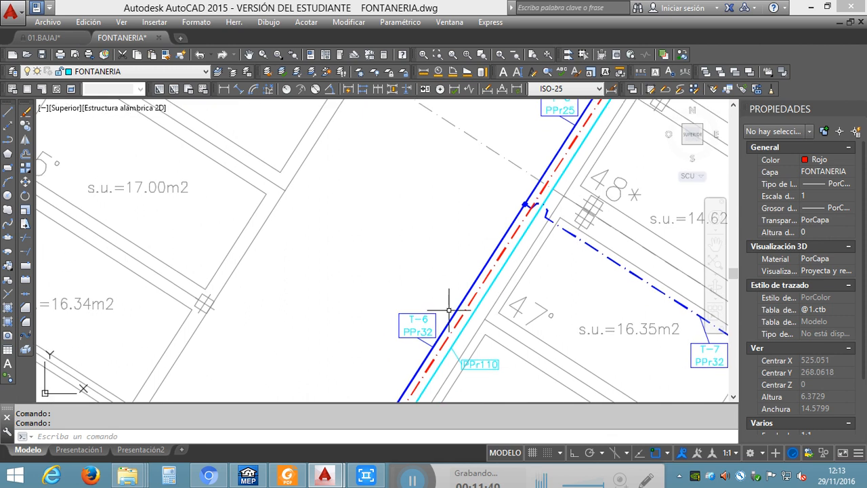
middle_drag(448, 310, 499, 200)
scroll(499, 199, down, 3)
mouse_move(484, 284)
middle_down()
mouse_move(480, 190)
mouse_move(472, 183)
middle_up()
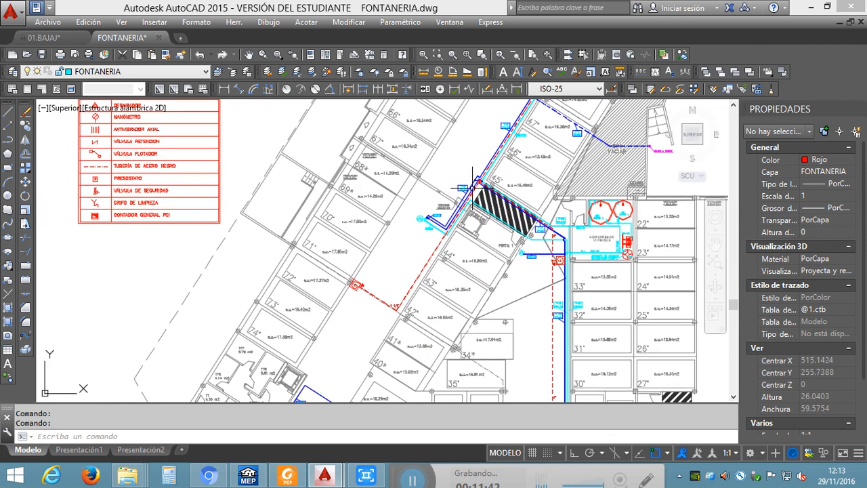
scroll(472, 186, up, 4)
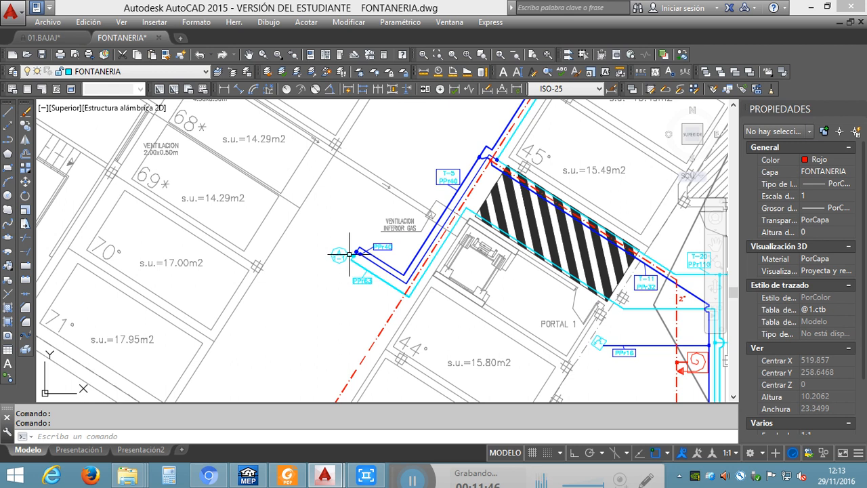
mouse_move(349, 253)
- Examine the HIDROPRESOR VIVIENDAS room, including its storage tanks, GP-01 pump set, by-pass, pressure vessel and PPr110 supply pipes
middle_drag(520, 216, 310, 198)
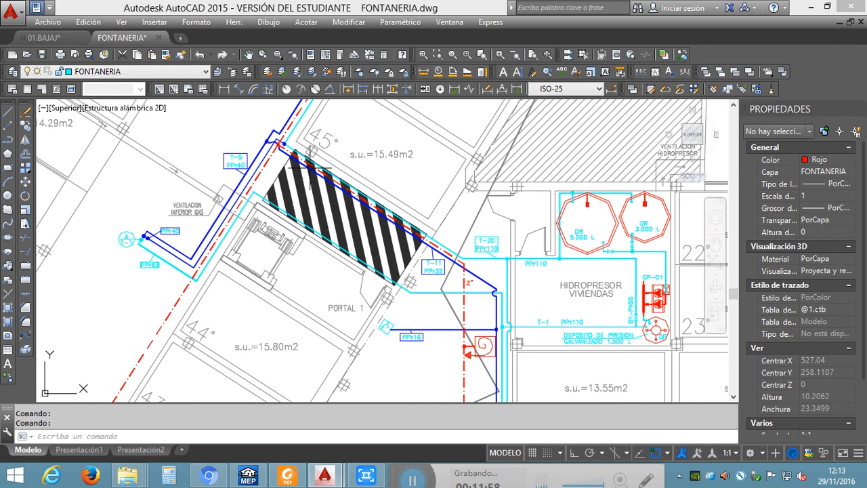
middle_drag(466, 244, 290, 189)
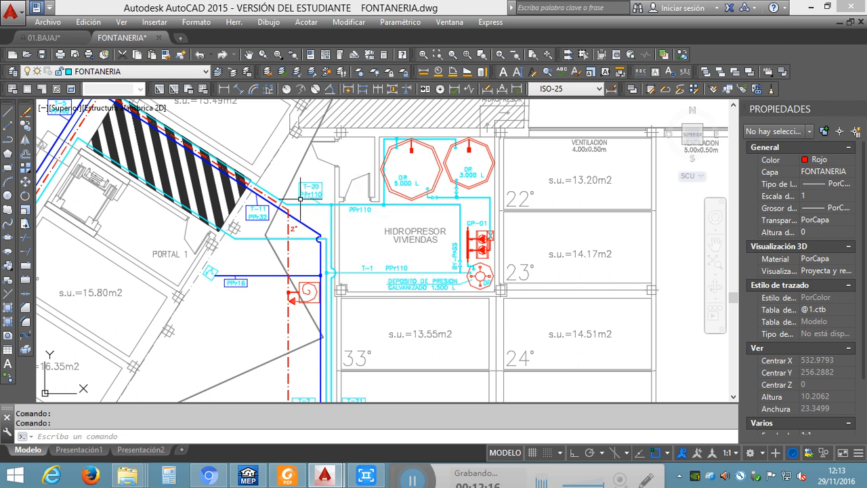
scroll(303, 201, up, 2)
scroll(304, 201, up, 2)
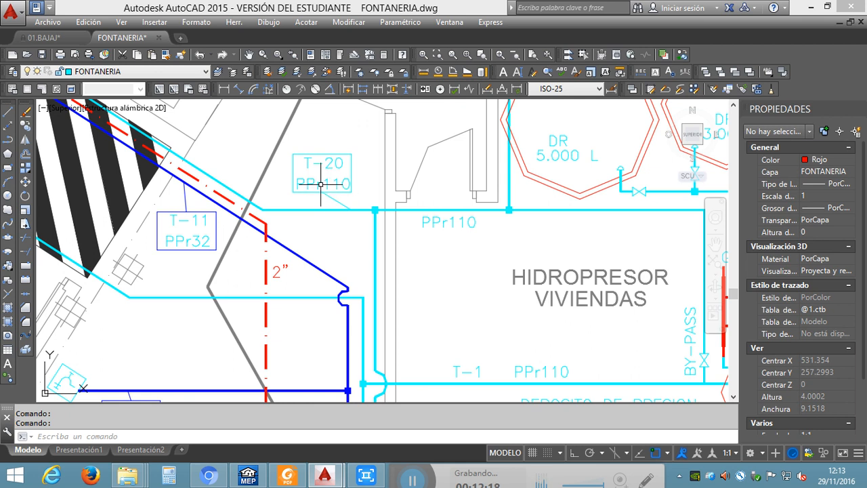
scroll(400, 207, down, 6)
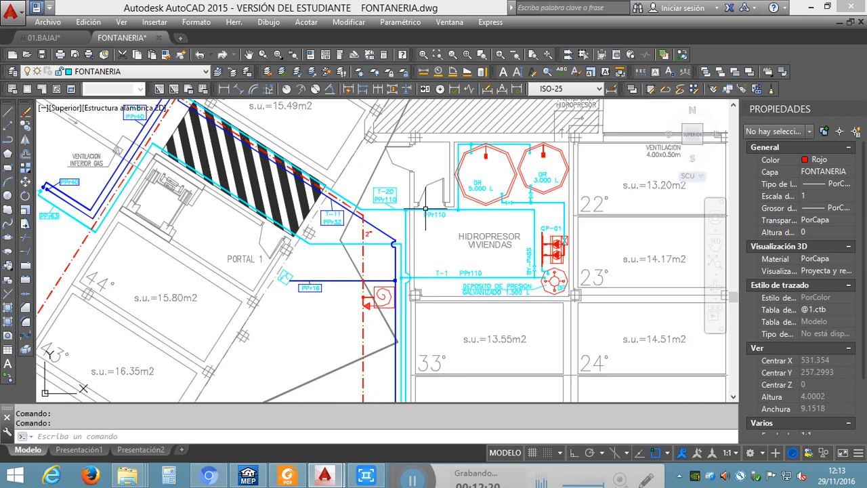
scroll(337, 179, up, 2)
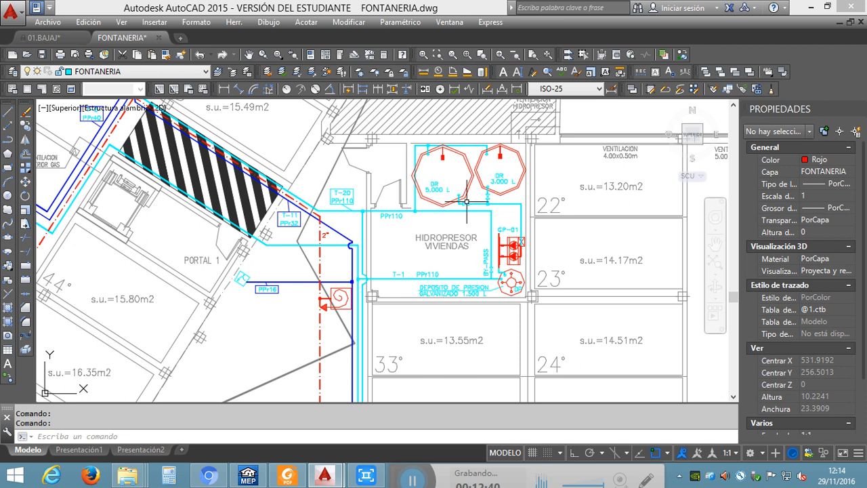
scroll(497, 209, up, 2)
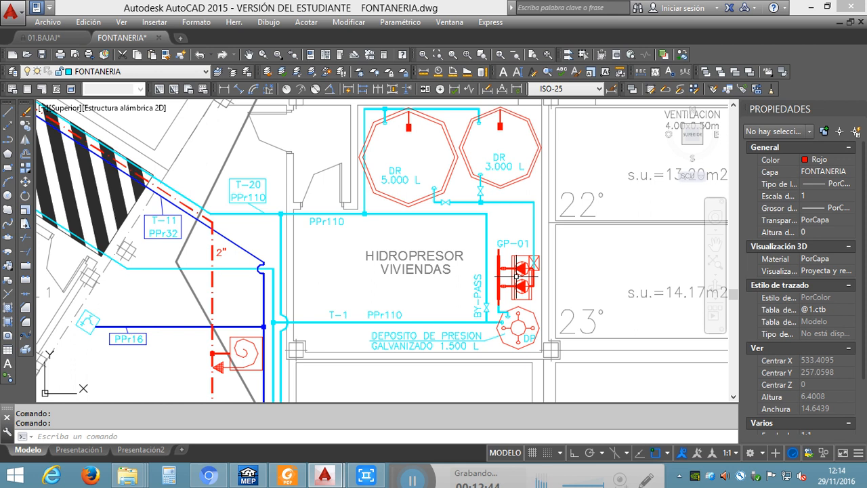
middle_drag(517, 276, 535, 233)
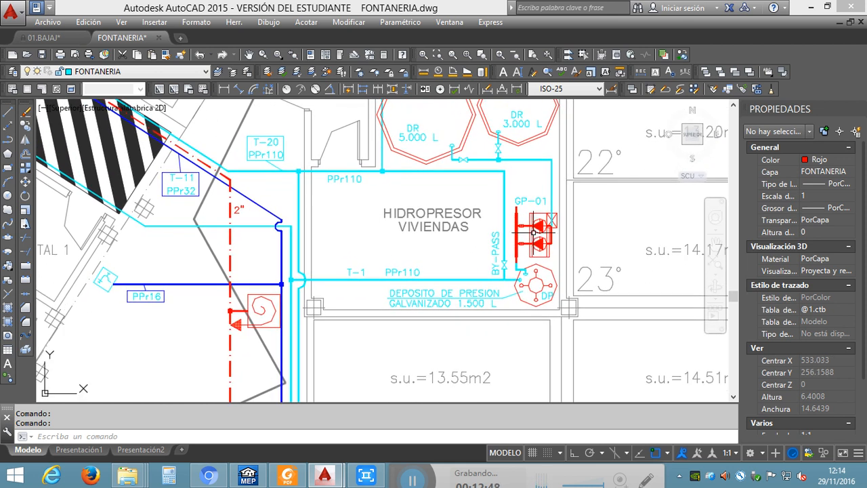
middle_drag(378, 146, 383, 198)
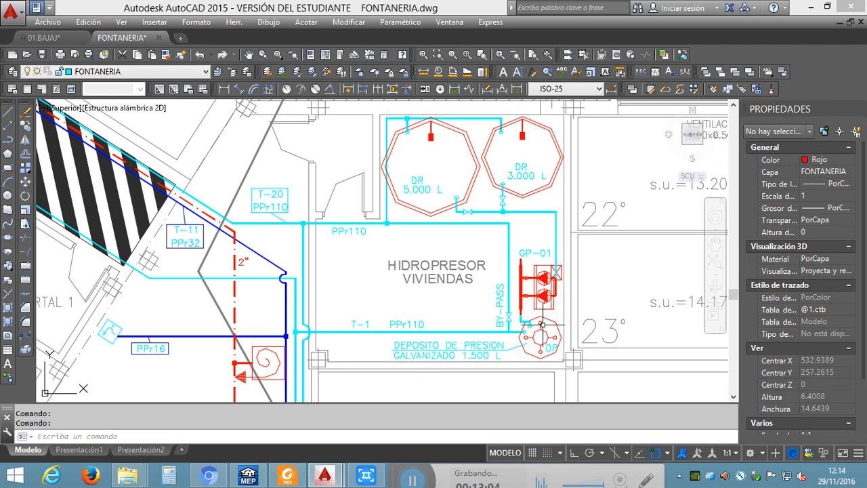
mouse_move(542, 324)
mouse_move(543, 298)
scroll(300, 334, down, 1)
- Follow the T-2, T-21 and T-12 pipes from the pressure room to the riser branches below Portal 3
middle_drag(300, 334, 300, 204)
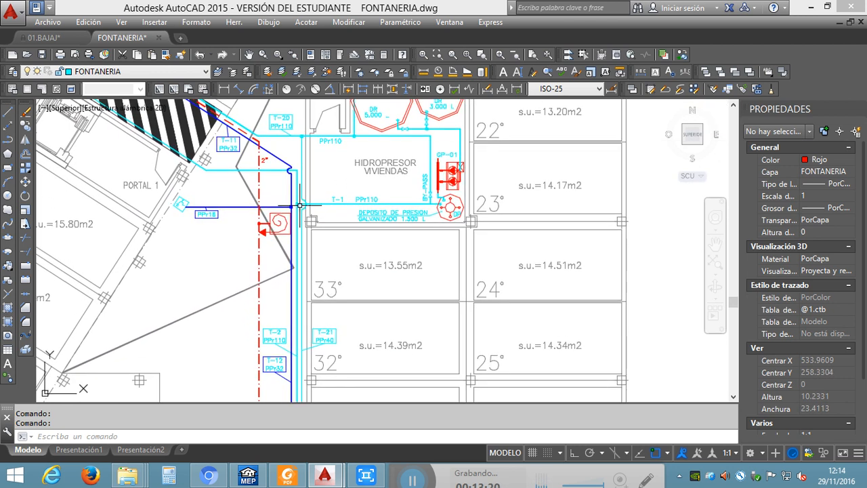
middle_drag(291, 283, 299, 133)
middle_drag(305, 316, 306, 186)
middle_drag(305, 310, 312, 108)
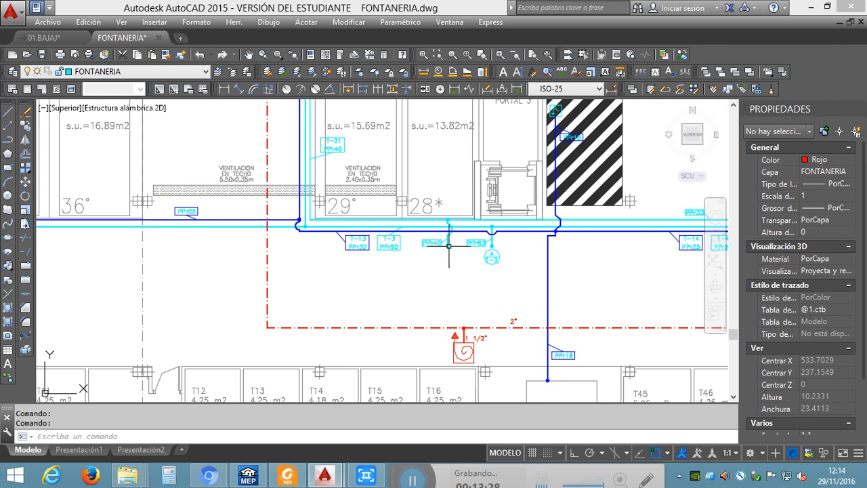
- Read the DERIVACIONES AL APARATO PE-X table and the NOTAS INSTALACIÓN DE FONTANERÍA below the basement plan
scroll(447, 245, down, 3)
scroll(484, 247, down, 5)
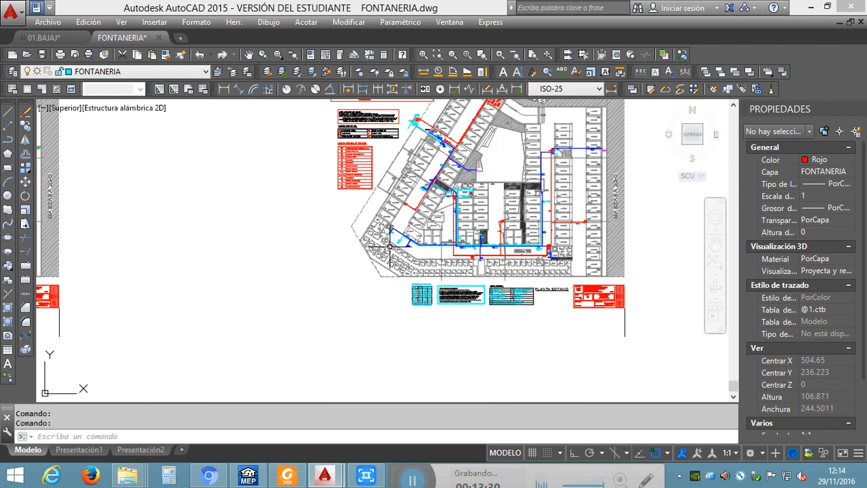
scroll(600, 304, up, 8)
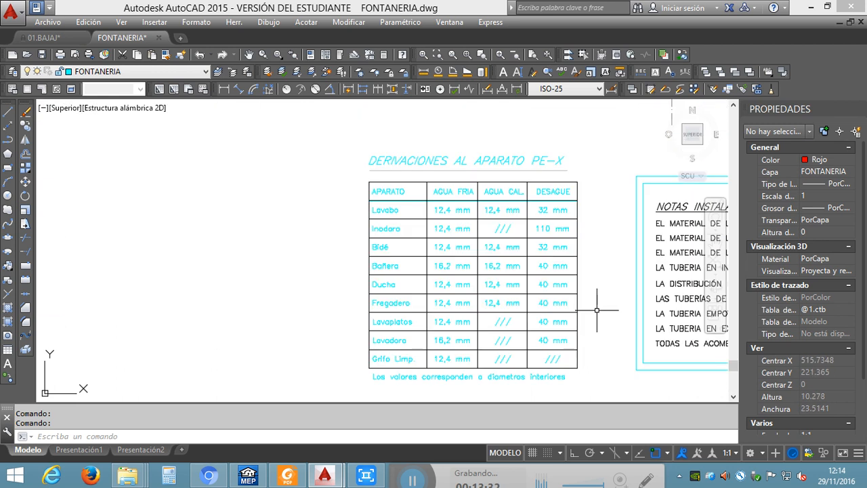
middle_drag(536, 309, 487, 285)
scroll(280, 174, up, 3)
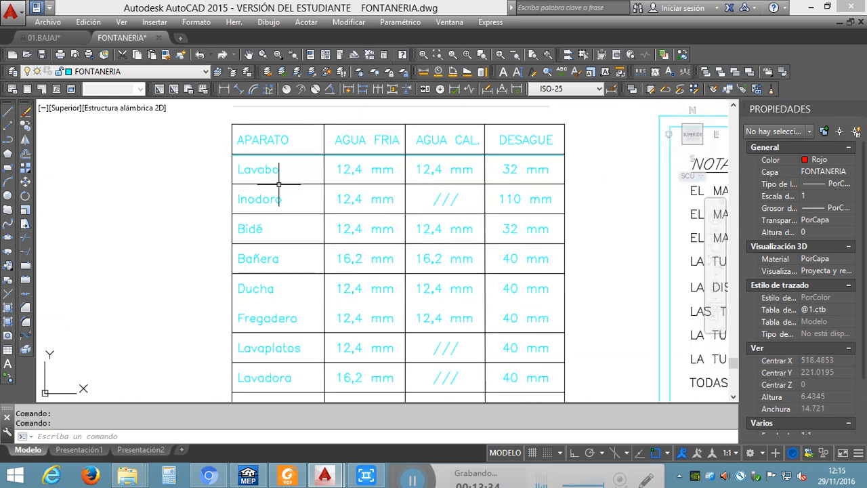
scroll(281, 174, down, 3)
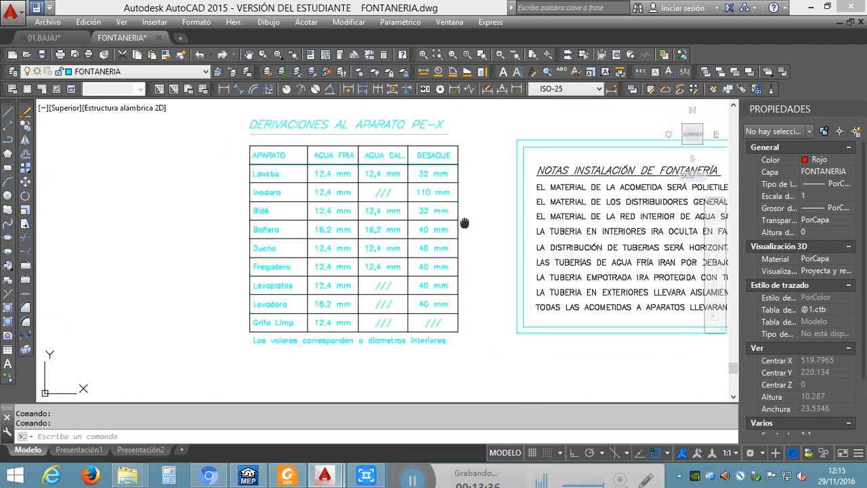
middle_drag(460, 219, 290, 225)
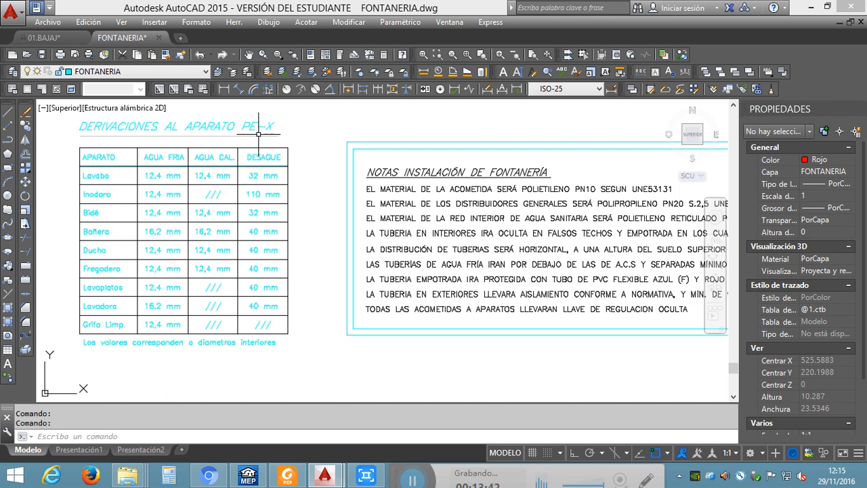
middle_drag(401, 175, 275, 176)
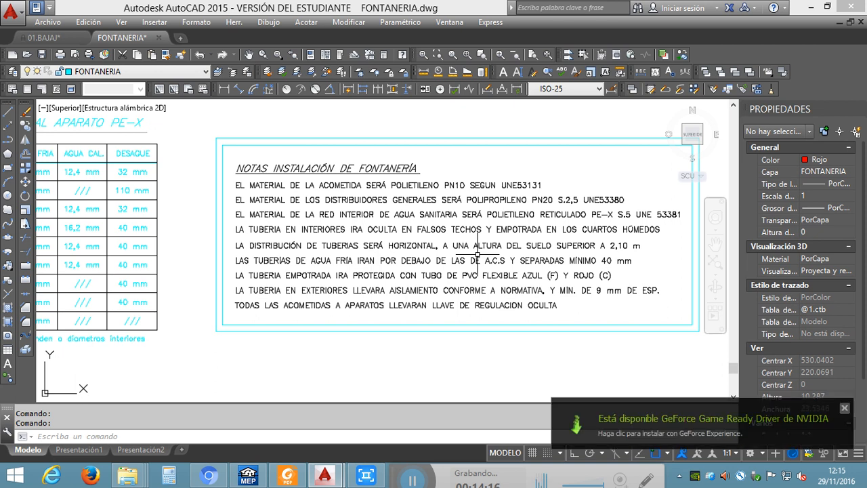
click(845, 409)
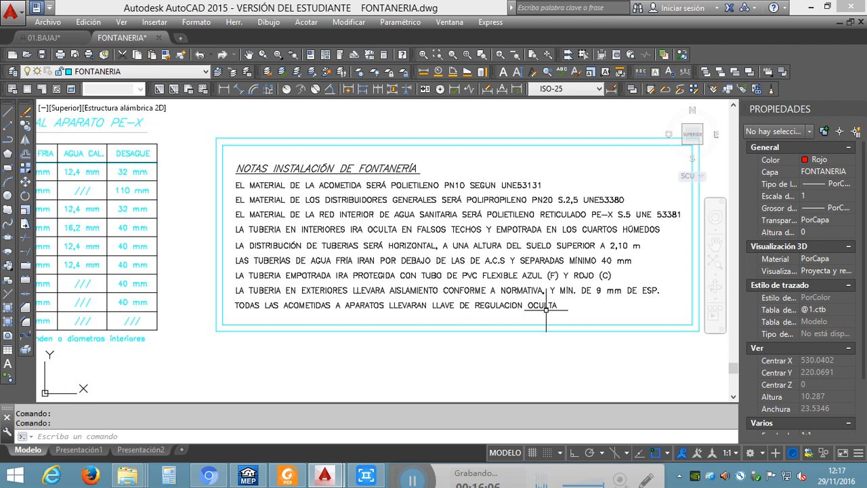
- Examine the LEYENDA FONTANERIA symbol table beside the plumbing installation notes
scroll(546, 306, down, 5)
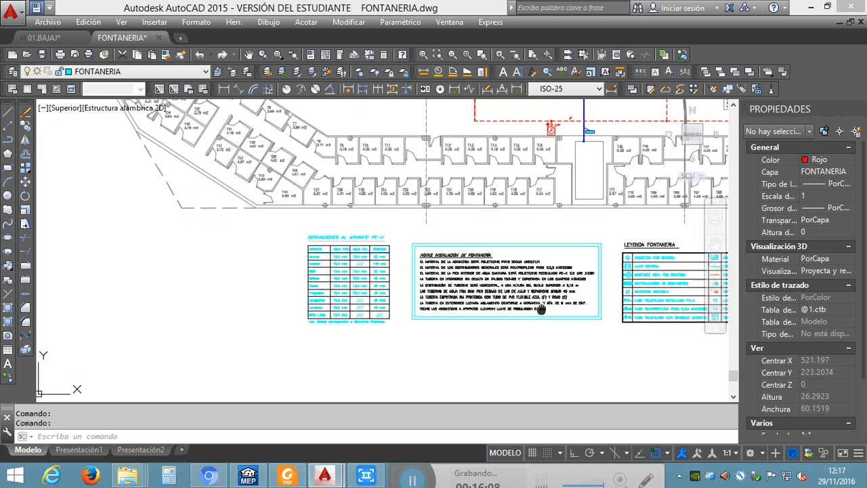
scroll(379, 308, up, 1)
scroll(379, 308, up, 4)
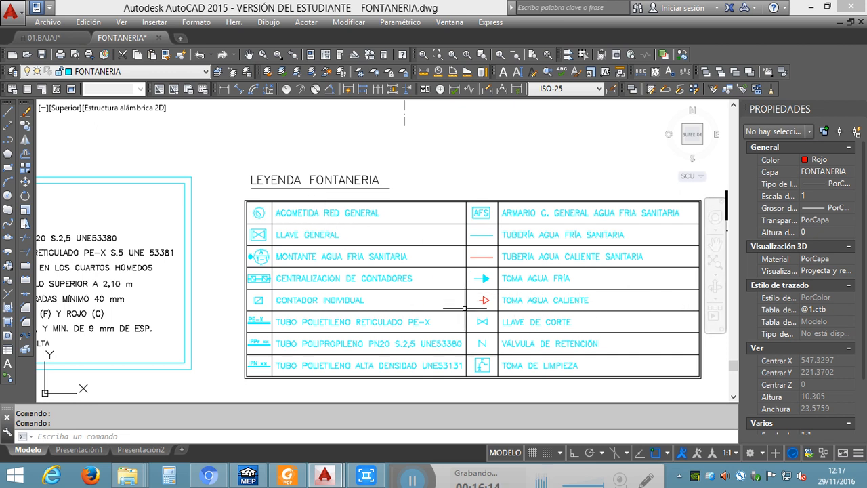
- Look over the PLANTA BAJA plumbing plan, including the water supply in the entrance hall of Portal 3
scroll(457, 334, down, 8)
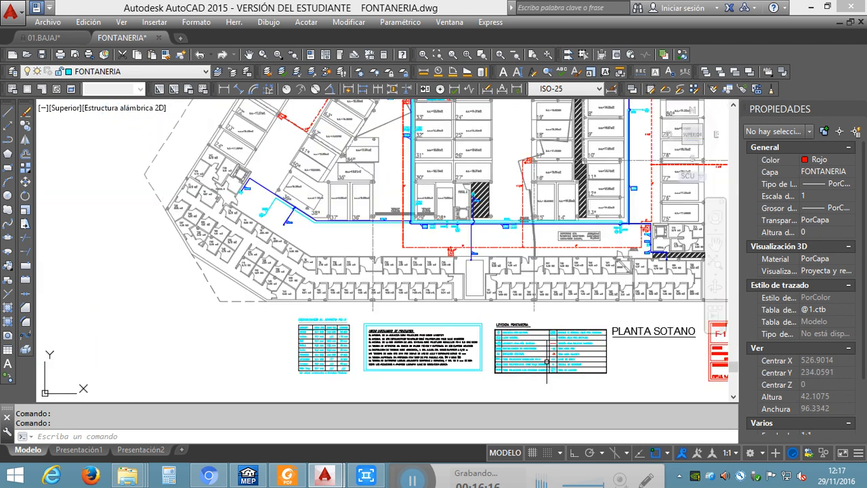
scroll(472, 337, down, 2)
middle_drag(431, 327, 488, 393)
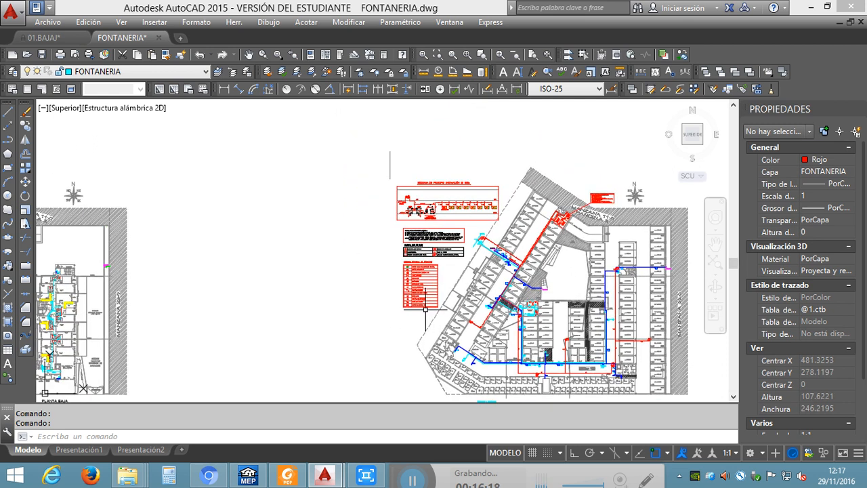
middle_drag(277, 327, 568, 303)
middle_drag(414, 330, 633, 304)
scroll(562, 304, up, 4)
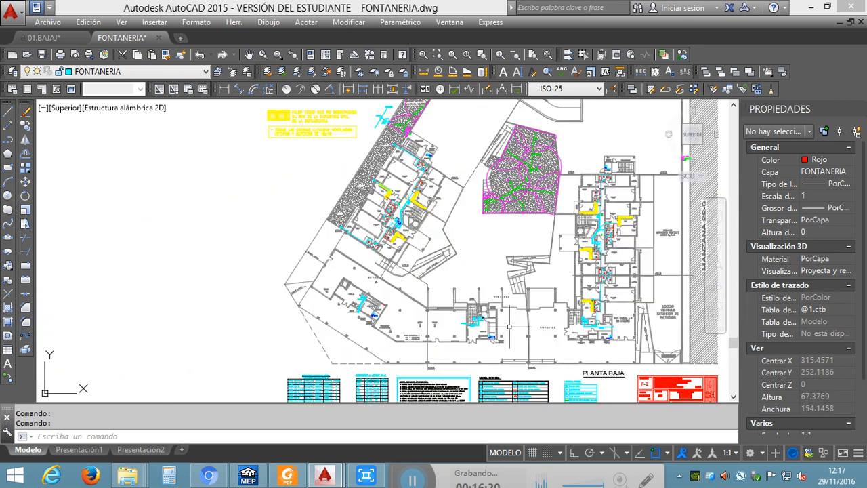
scroll(508, 328, up, 2)
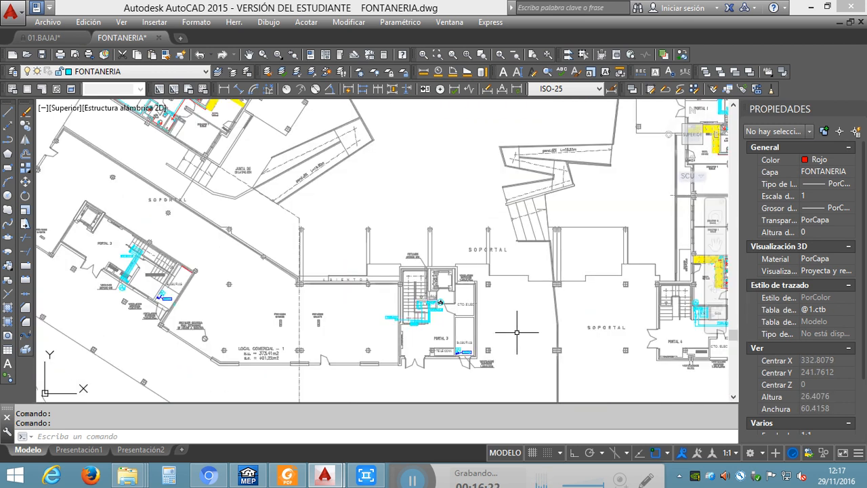
middle_drag(493, 332, 509, 327)
scroll(509, 327, up, 2)
scroll(531, 303, up, 3)
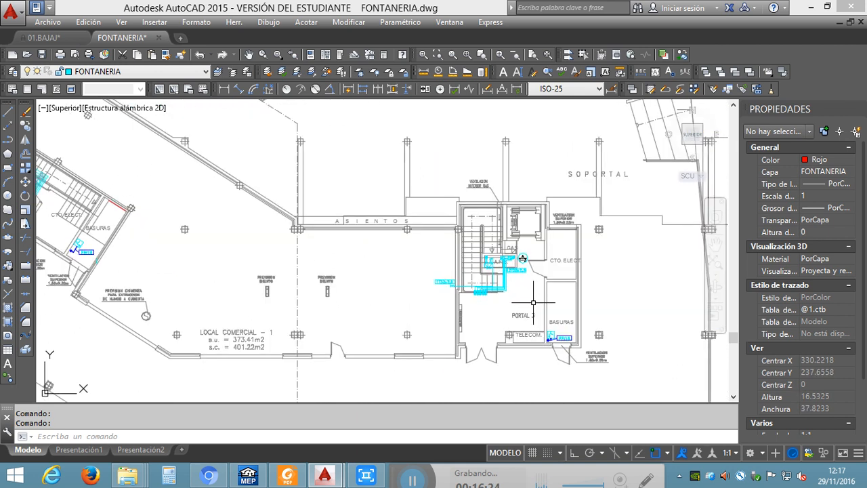
- Examine the A.F.S. meter cupboard in Portal 4, including riser A 1-4, its shut-off valves and the outgoing supply branches
scroll(508, 291, down, 6)
middle_drag(508, 291, 141, 296)
scroll(321, 290, up, 3)
scroll(379, 293, up, 2)
scroll(414, 300, up, 3)
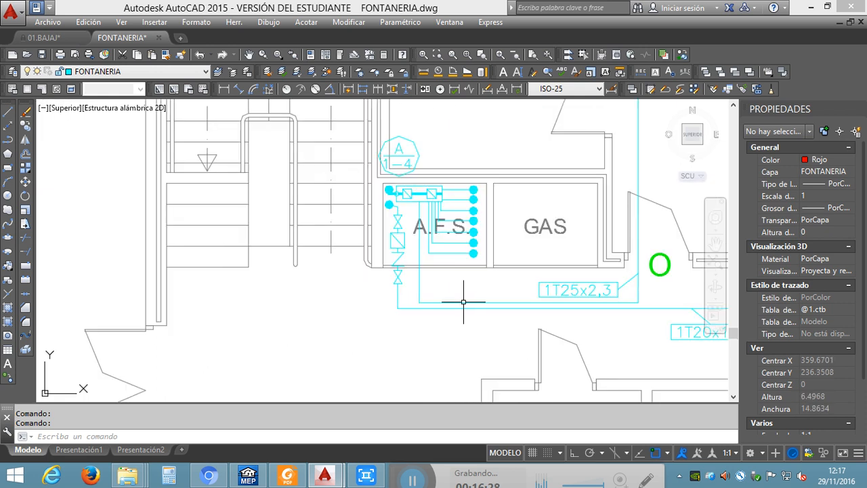
middle_drag(469, 302, 345, 318)
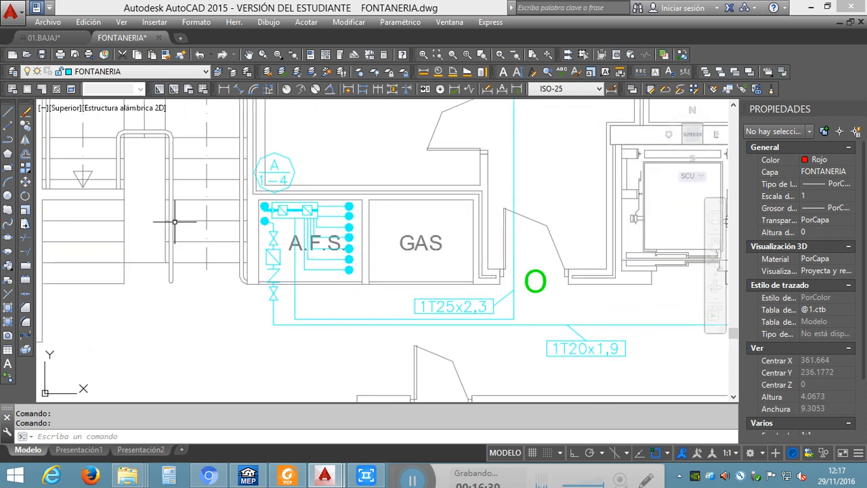
scroll(250, 248, down, 2)
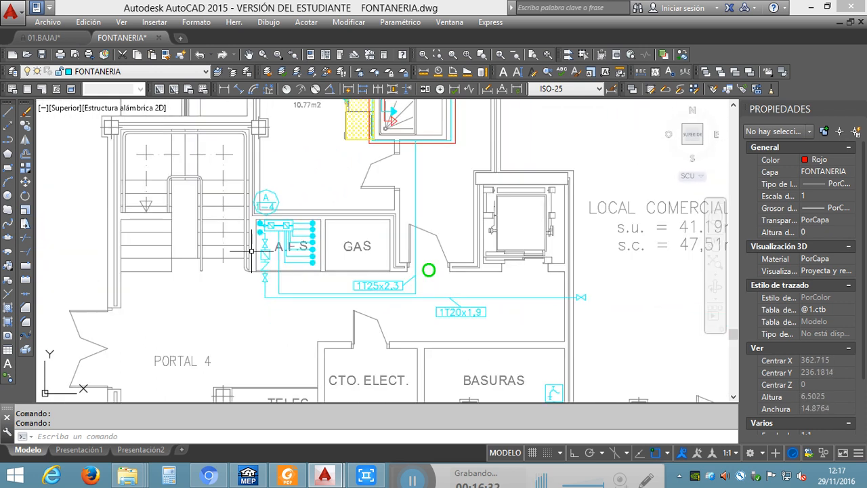
scroll(252, 250, up, 4)
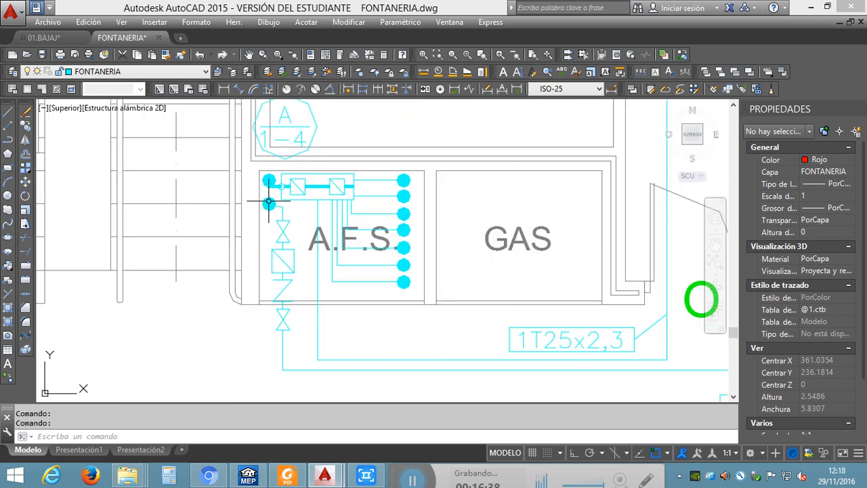
mouse_move(268, 179)
mouse_move(268, 203)
scroll(268, 203, down, 4)
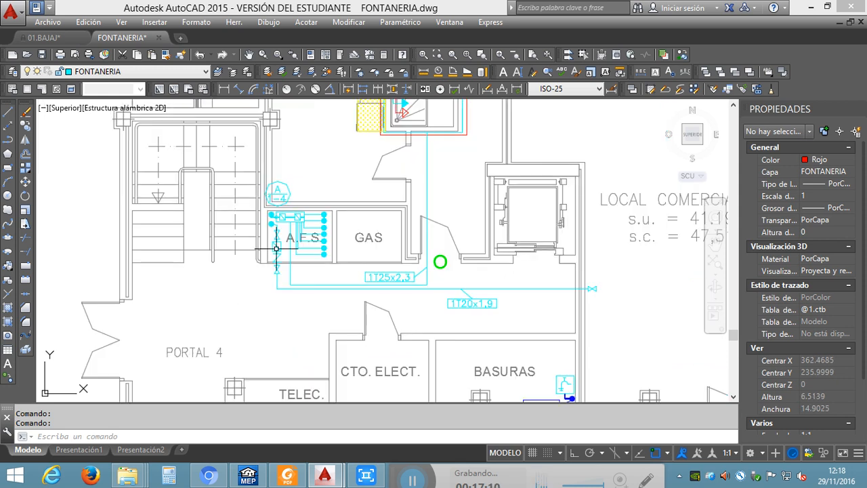
- Examine the 1T25x2,3 and 1T20x1,9 supply branches leaving the A.F.S. cupboard in Portal 4, including the one towards LOCAL COMERCIAL - 2
middle_drag(328, 273, 235, 274)
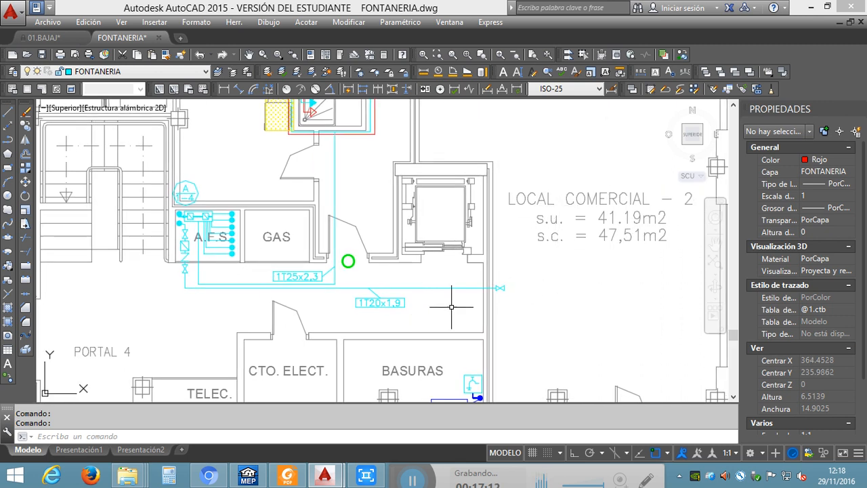
scroll(343, 307, up, 2)
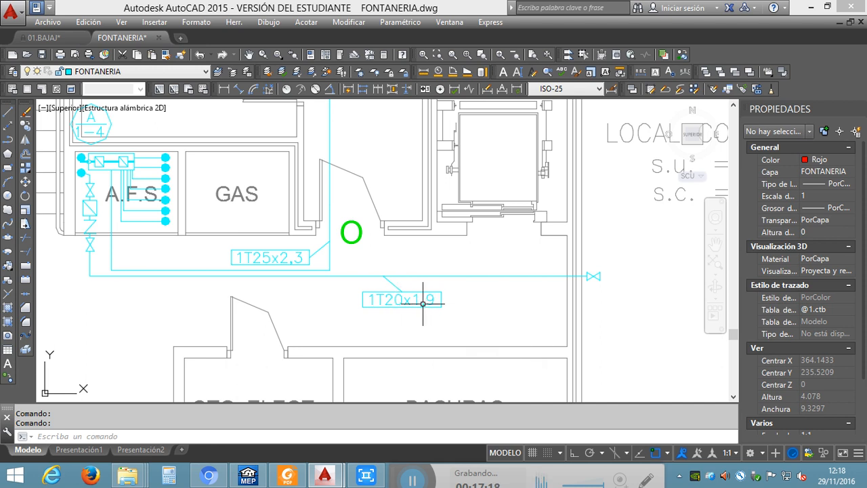
middle_drag(407, 307, 544, 310)
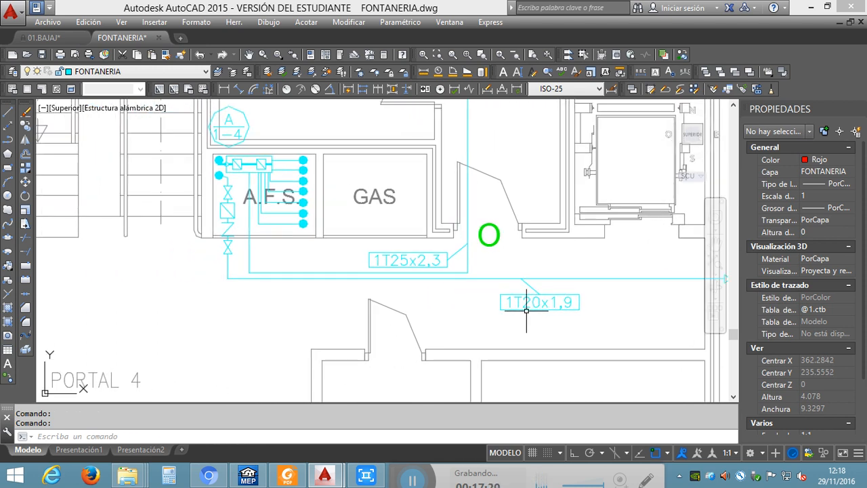
mouse_move(378, 296)
middle_down()
mouse_move(458, 313)
mouse_move(461, 323)
middle_up()
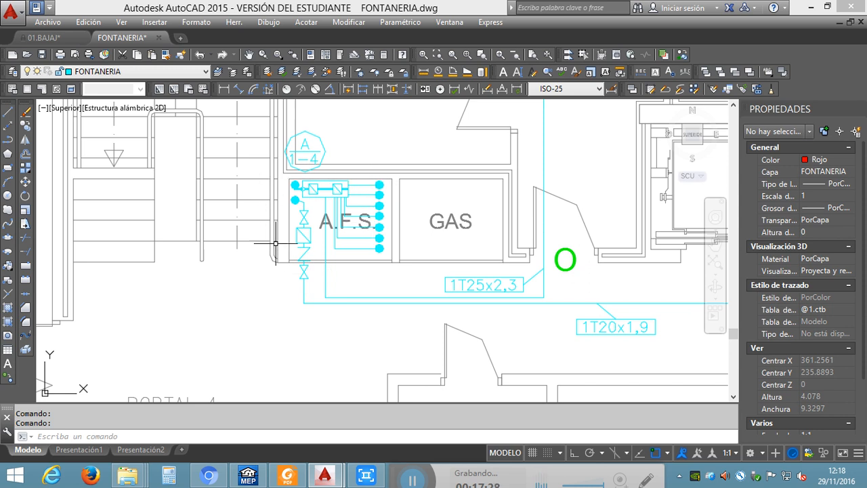
- Inspect the meter bank and its individual outgoing risers inside the A.F.S. cupboard of Portal 4 in close-up
scroll(300, 257, down, 6)
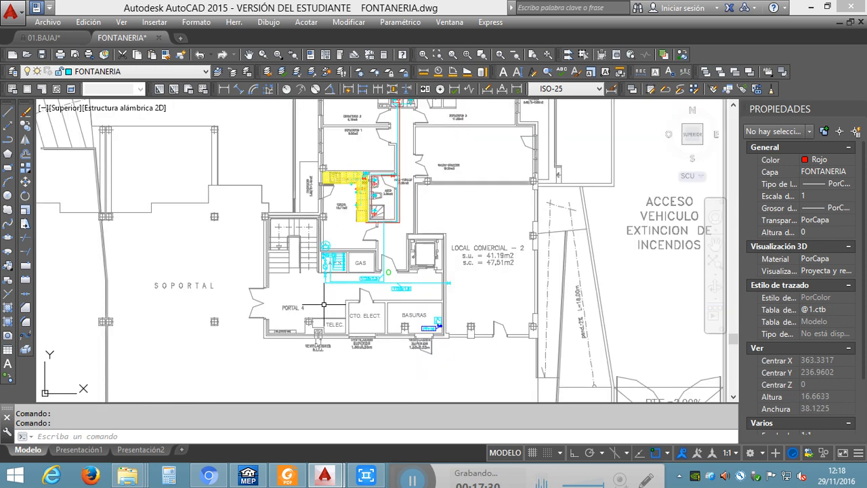
scroll(302, 296, up, 2)
scroll(302, 296, up, 6)
scroll(373, 237, down, 2)
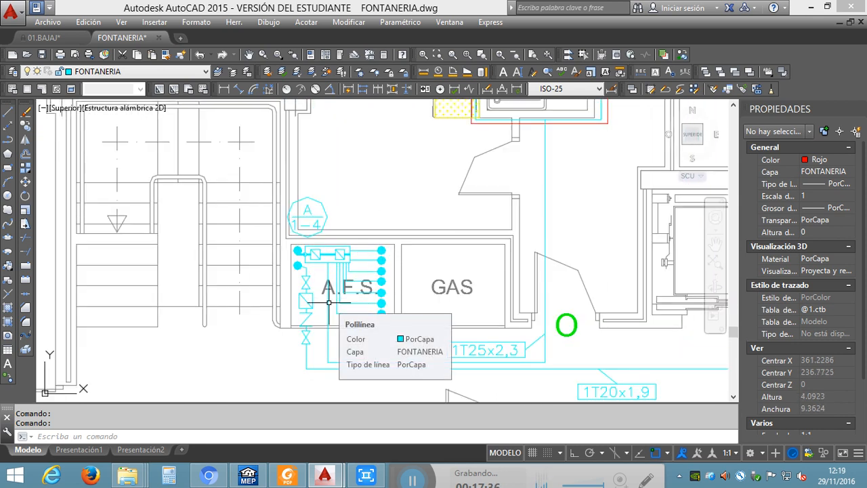
scroll(328, 298, up, 4)
mouse_move(399, 278)
middle_down()
mouse_move(372, 246)
mouse_move(324, 237)
middle_up()
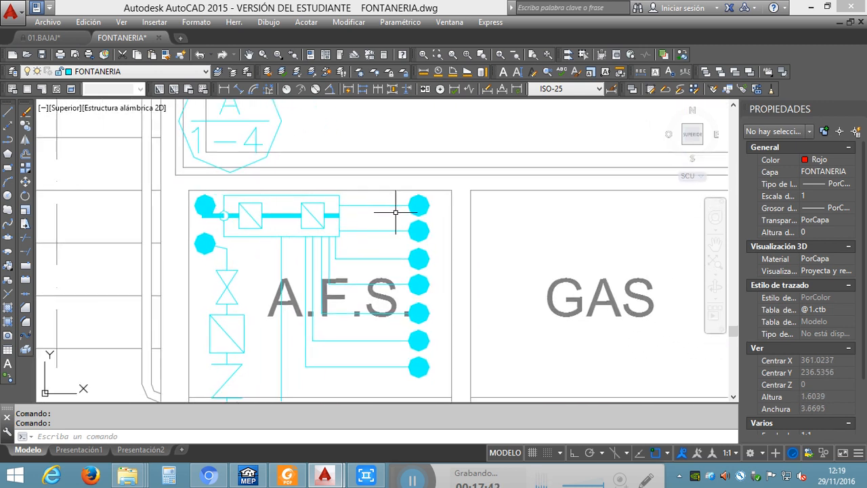
- Look up the CENTRALIZACION DE CONTADORES symbol in the LEYENDA FONTANERIA and return to the Portal 4 plan
scroll(342, 238, down, 8)
middle_drag(354, 273, 356, 222)
scroll(359, 249, down, 3)
middle_drag(371, 287, 394, 153)
scroll(357, 285, up, 1)
scroll(356, 285, up, 2)
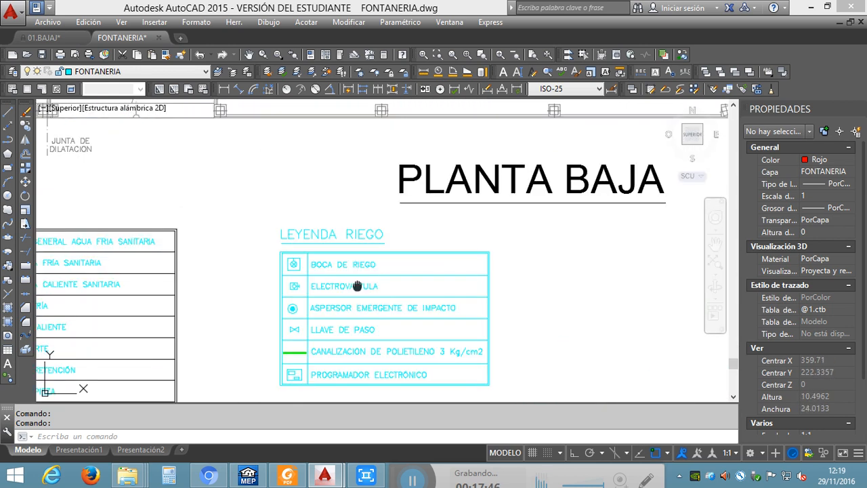
middle_drag(358, 292, 634, 231)
middle_drag(484, 248, 553, 245)
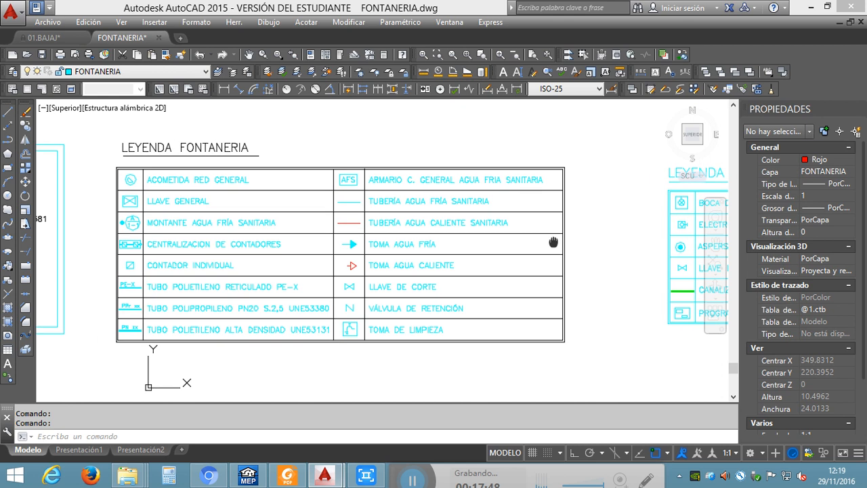
scroll(180, 239, up, 2)
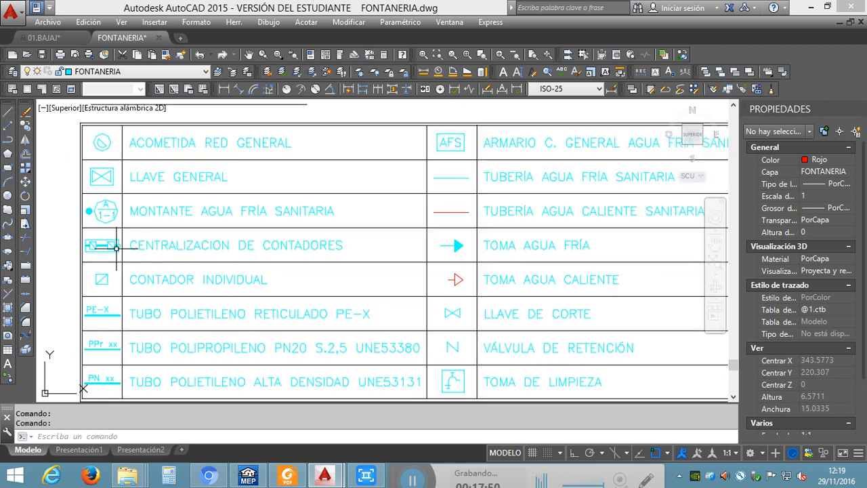
scroll(88, 244, up, 2)
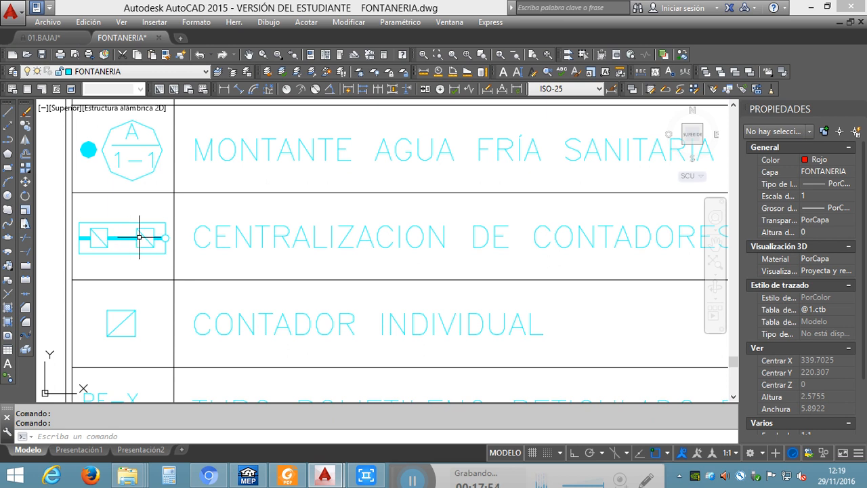
scroll(574, 241, down, 5)
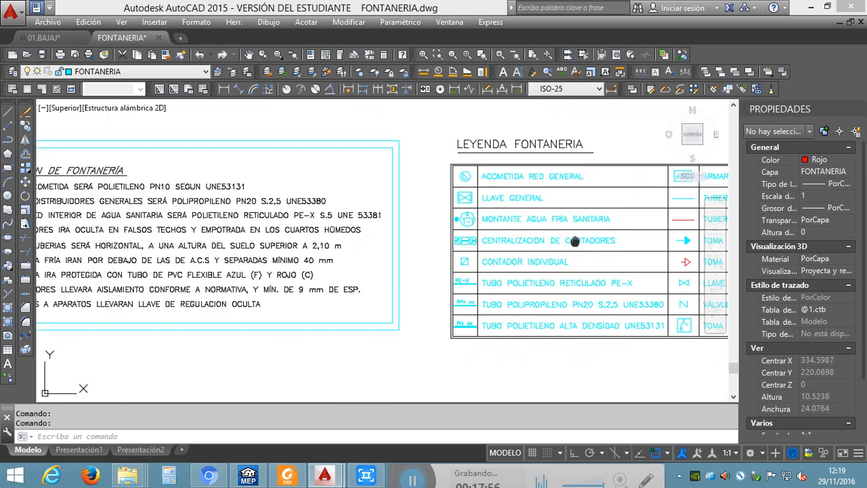
middle_drag(575, 241, 201, 346)
scroll(393, 226, down, 2)
middle_drag(494, 137, 310, 361)
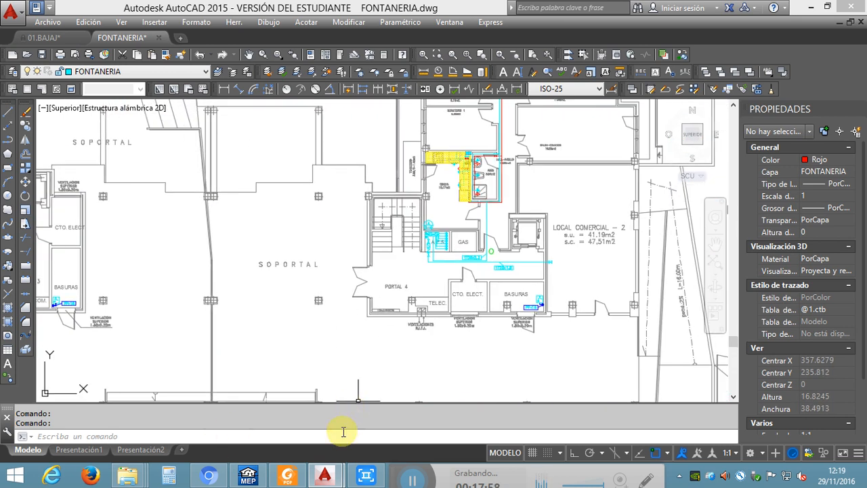
- Switch to Foxit Reader and review the water supply scheme, from the individual installations to the meter battery on the ground floor or basement
click(287, 475)
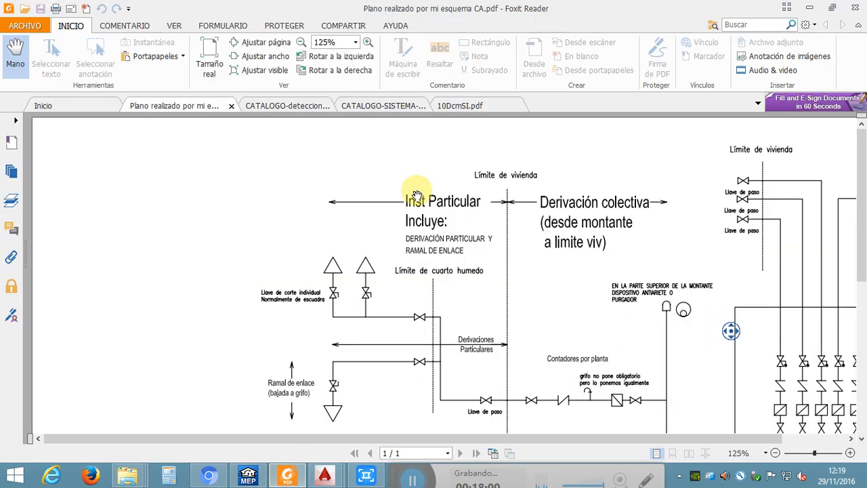
scroll(629, 305, down, 5)
scroll(704, 278, up, 5)
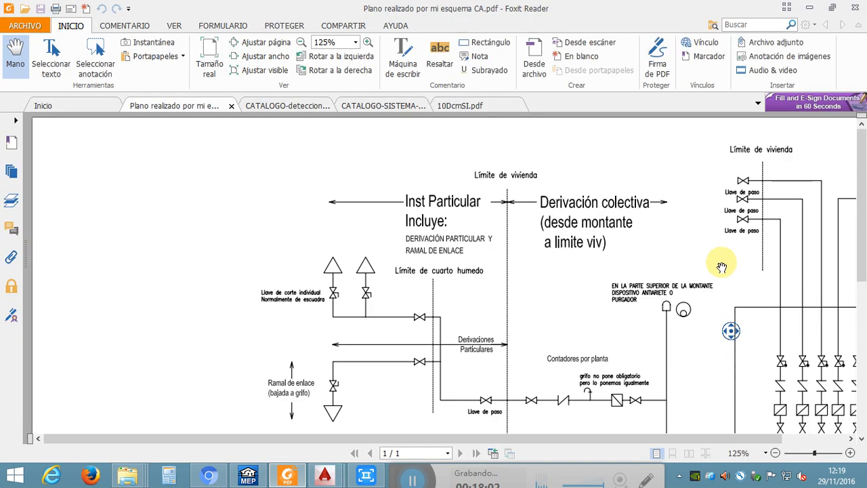
scroll(538, 280, down, 4)
scroll(665, 329, right, 2)
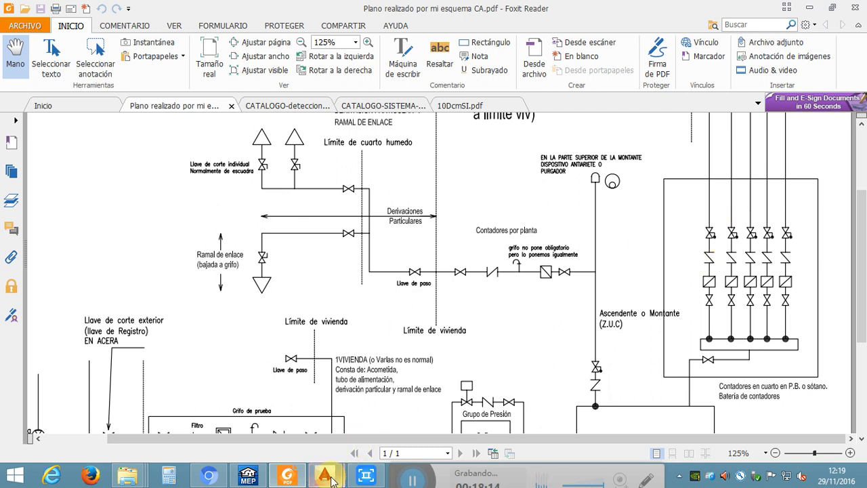
- Switch back to AutoCAD and trace the 1T25x2,3 branch between Portal 4's A.F.S. meter bank and the adjoining ground-floor dwelling
mouse_move(331, 479)
click(396, 406)
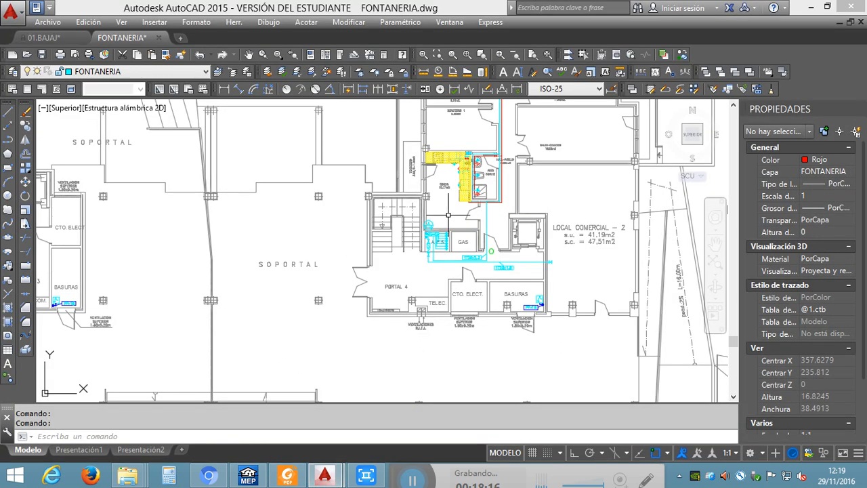
scroll(447, 215, up, 5)
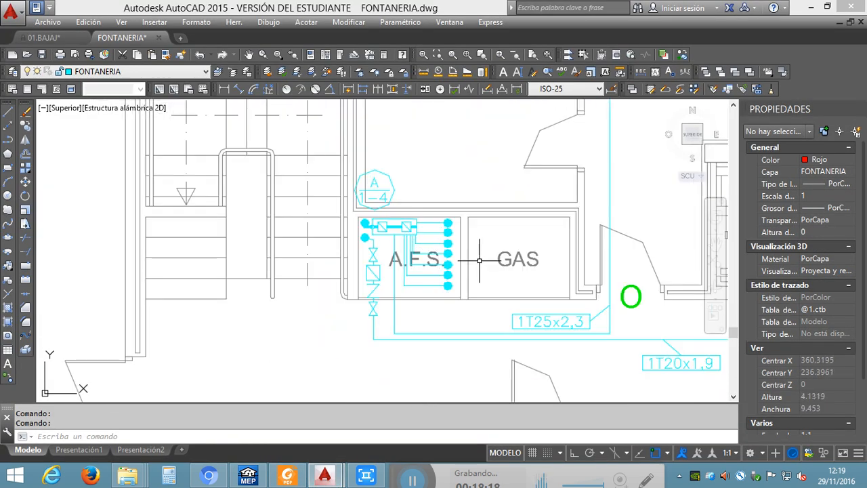
middle_drag(479, 260, 297, 241)
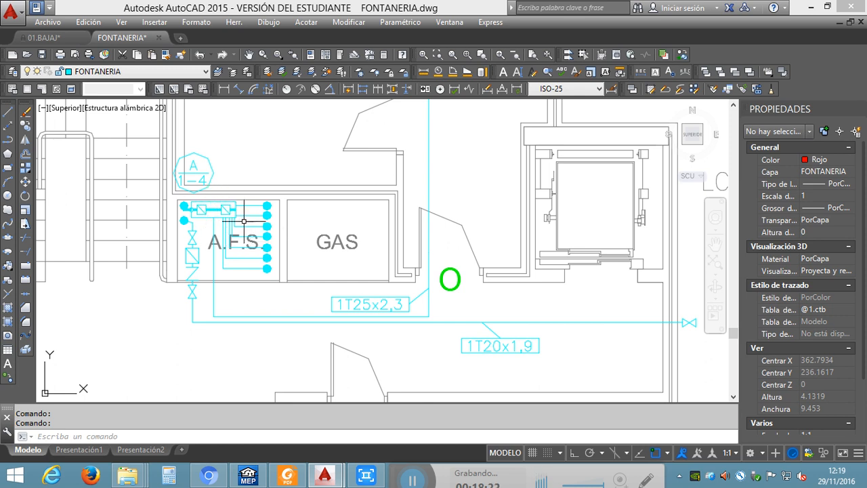
mouse_move(256, 245)
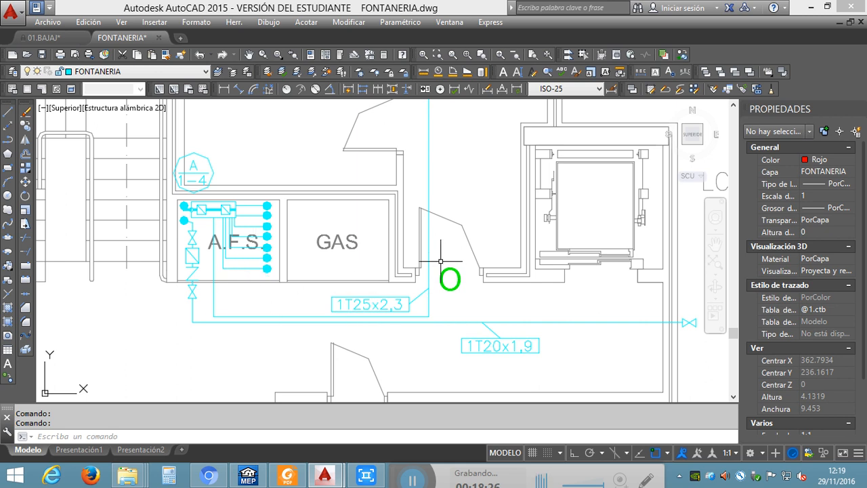
middle_drag(442, 252, 431, 380)
mouse_move(420, 263)
middle_down()
mouse_move(420, 304)
mouse_move(445, 305)
mouse_move(471, 327)
middle_up()
scroll(472, 326, up, 3)
scroll(474, 318, down, 6)
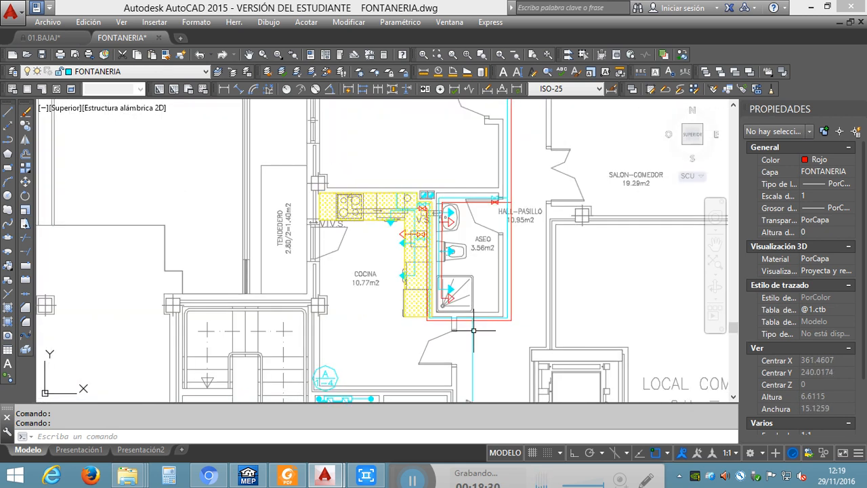
scroll(472, 271, up, 3)
middle_drag(472, 269, 478, 195)
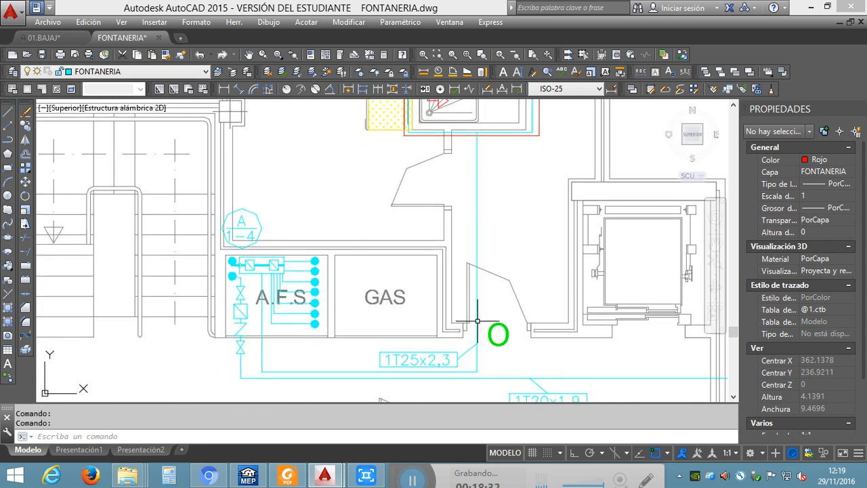
mouse_move(474, 231)
middle_down()
mouse_move(474, 373)
mouse_move(474, 186)
middle_up()
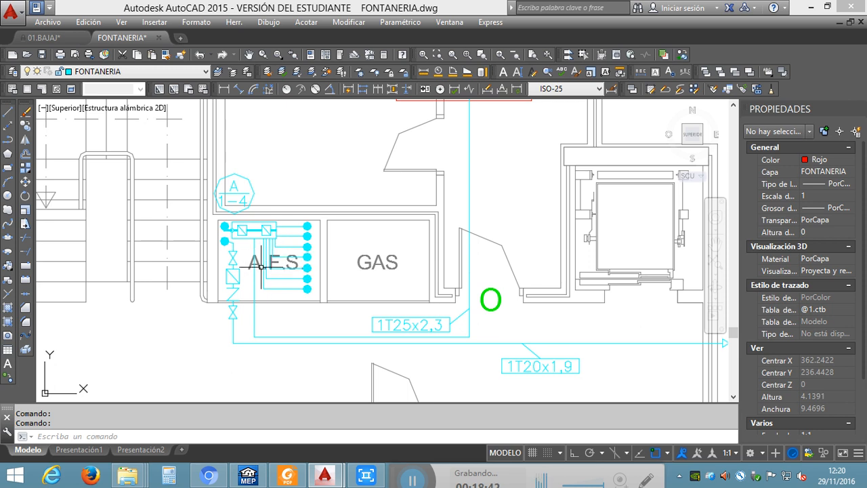
mouse_move(263, 266)
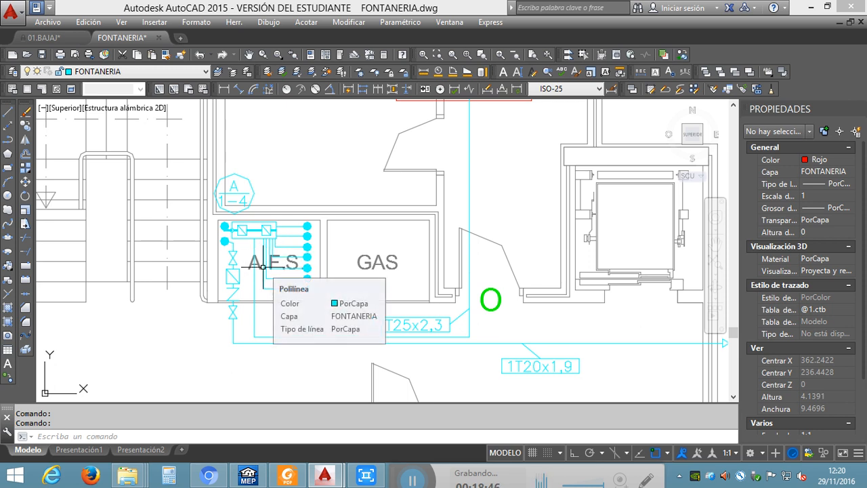
- Examine the COCINA supply in the Portal 4 ground-floor dwelling, including its cold and hot water pipes, shut-off valves and fixture outlets
middle_drag(407, 174, 410, 257)
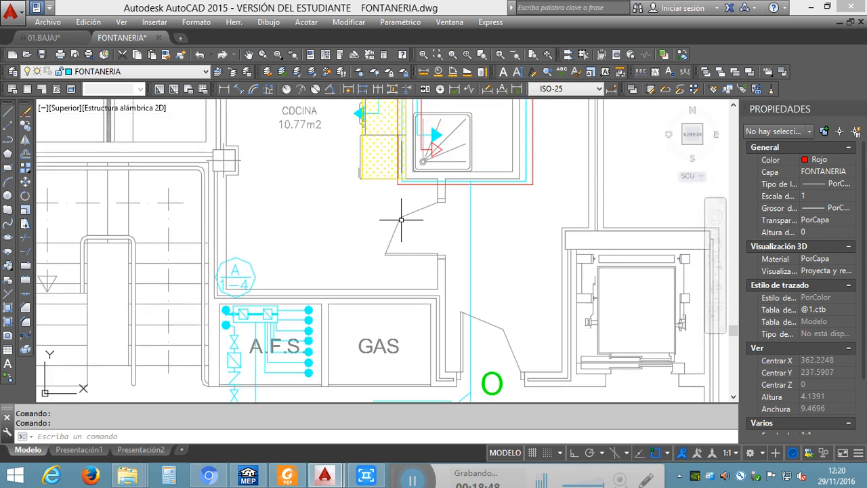
middle_drag(394, 176, 411, 302)
middle_drag(396, 255, 420, 293)
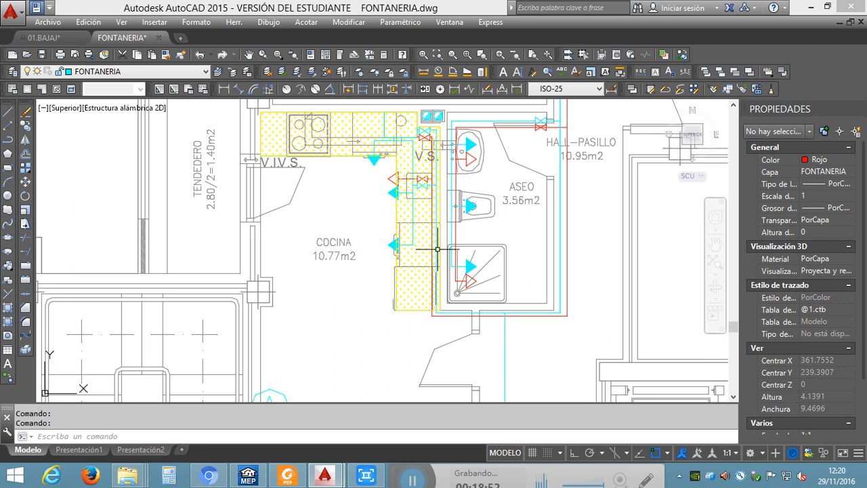
scroll(433, 130, up, 2)
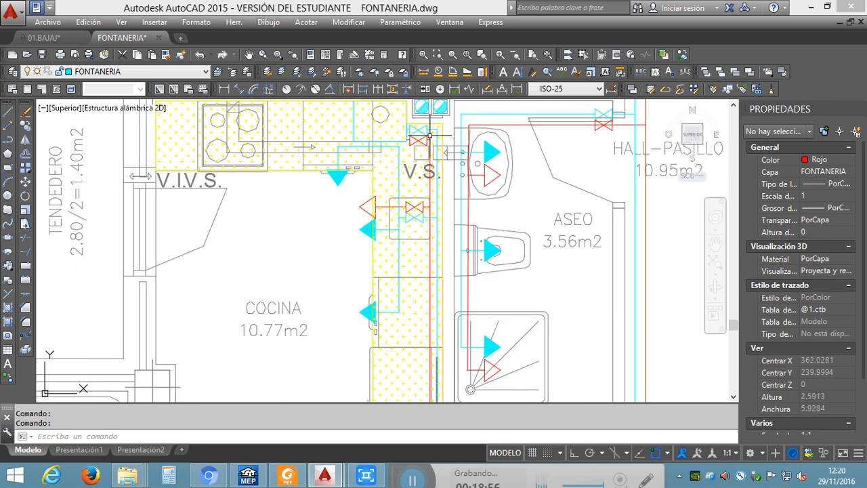
scroll(439, 142, down, 1)
scroll(440, 140, up, 1)
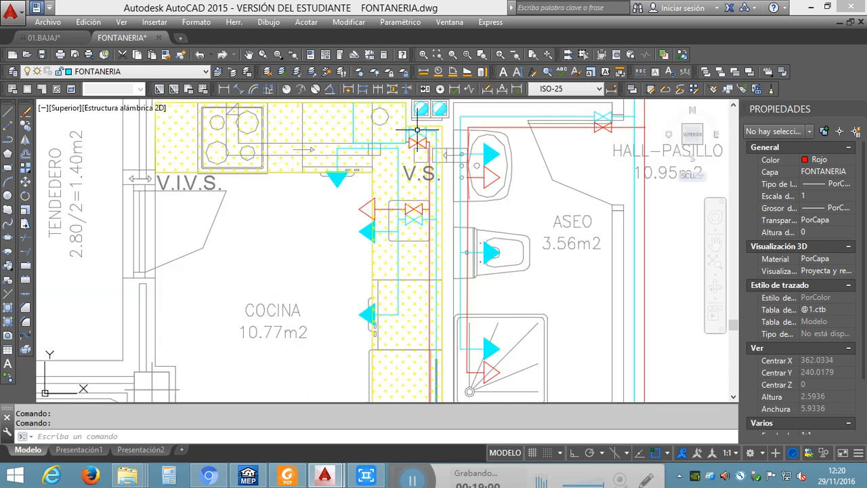
scroll(398, 139, up, 3)
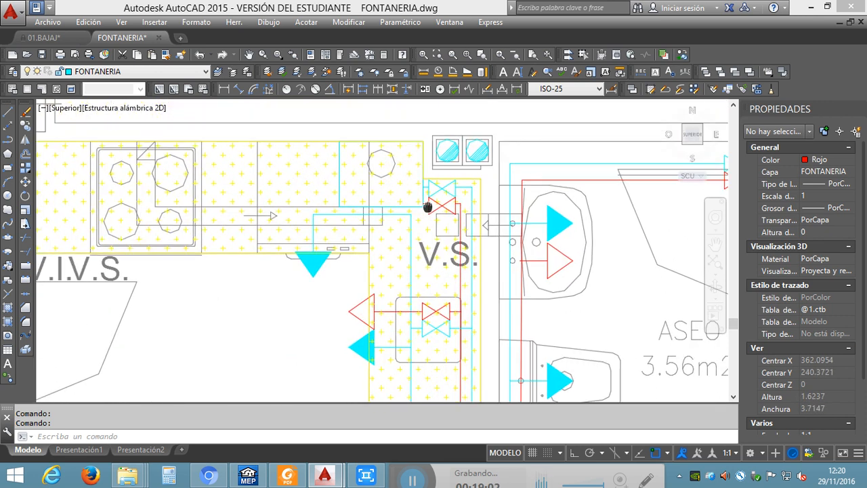
scroll(413, 159, down, 3)
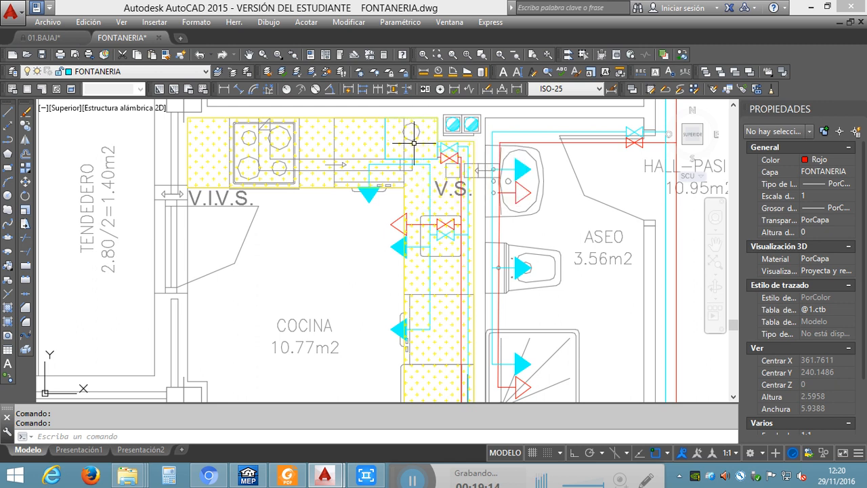
mouse_move(453, 155)
mouse_move(448, 220)
scroll(464, 270, down, 3)
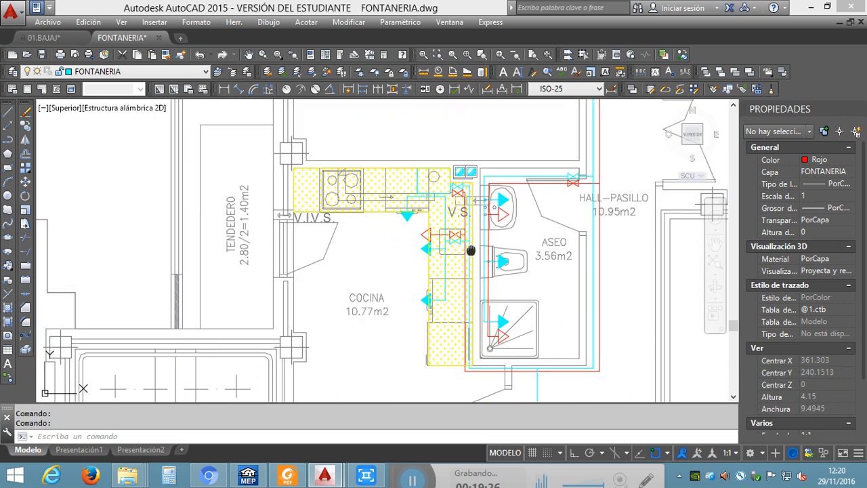
- Examine the ASEO supply in the same dwelling, including the cold and hot shut-off valves at its entrance and the fixture branches
scroll(400, 237, down, 3)
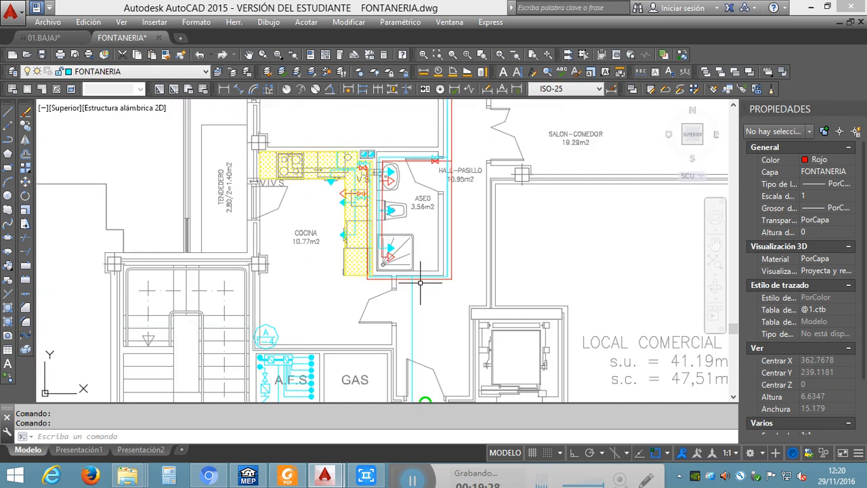
scroll(441, 178, up, 6)
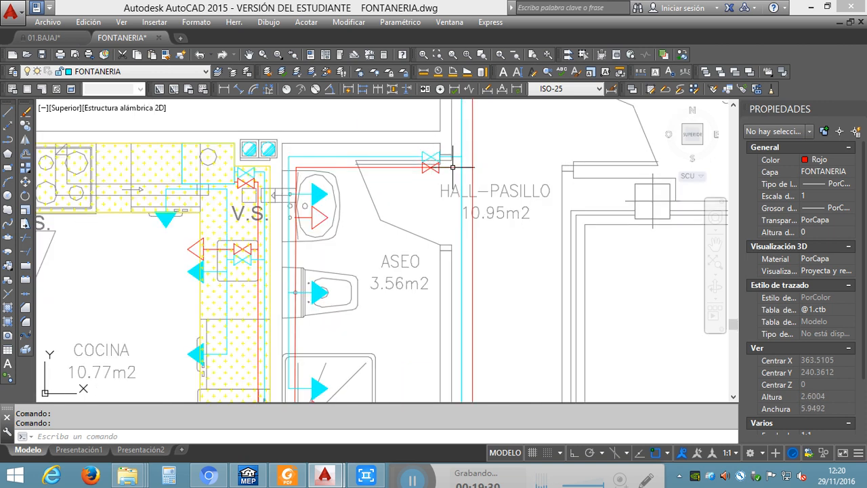
scroll(407, 179, down, 2)
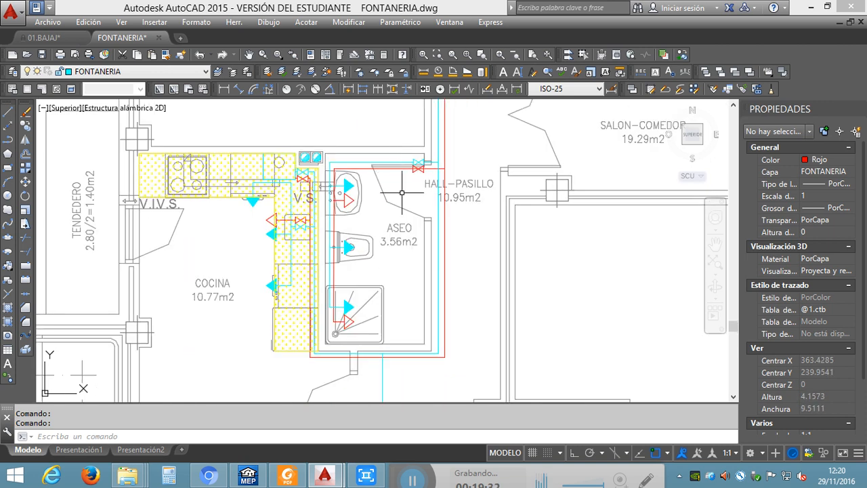
middle_drag(402, 193, 416, 176)
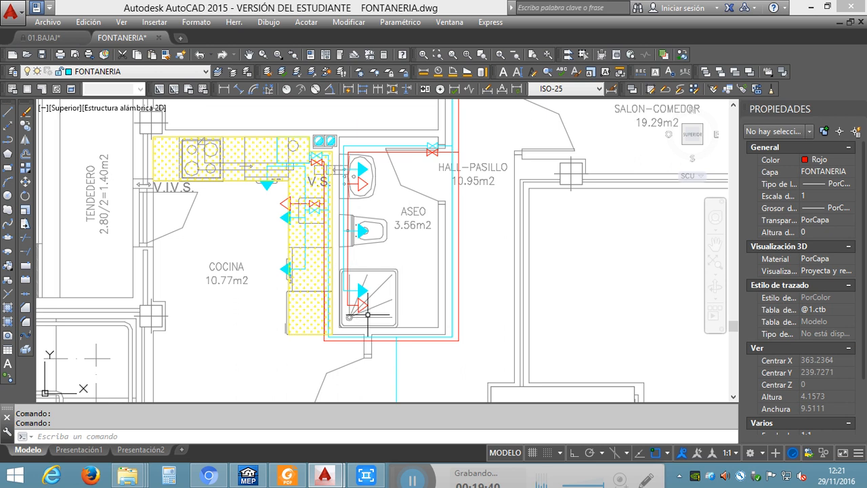
- Switch to CYPECAD MEP and compare the HS 4 schemes for individual A.C.S. production and centralised production with interacumulador
scroll(366, 314, down, 4)
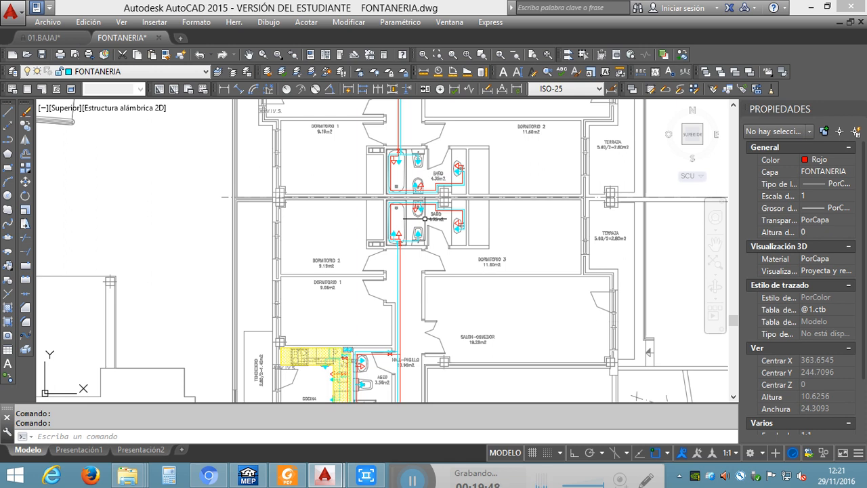
click(248, 475)
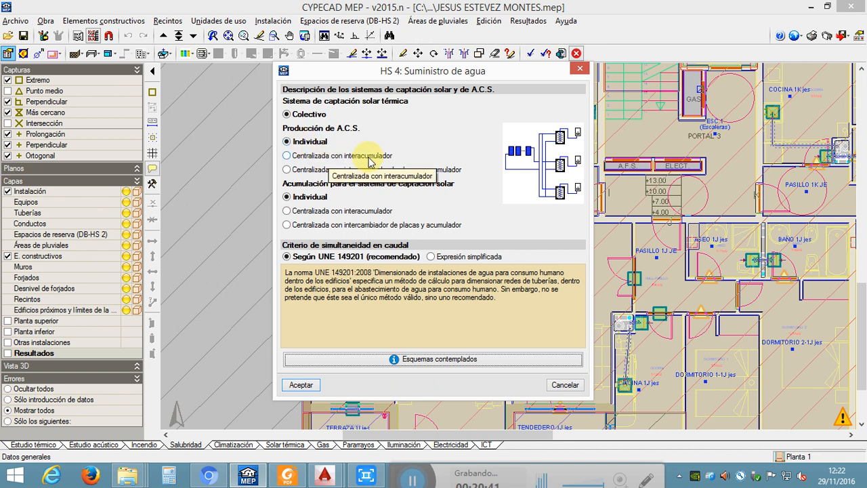
click(329, 156)
click(306, 141)
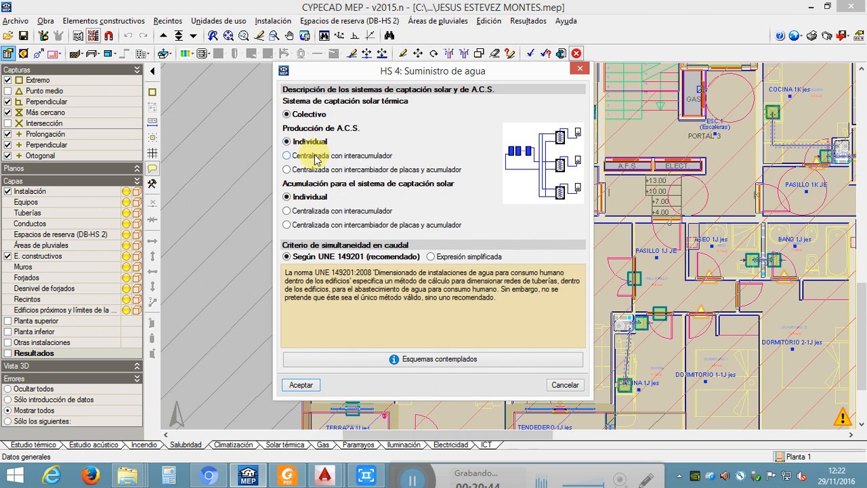
click(327, 155)
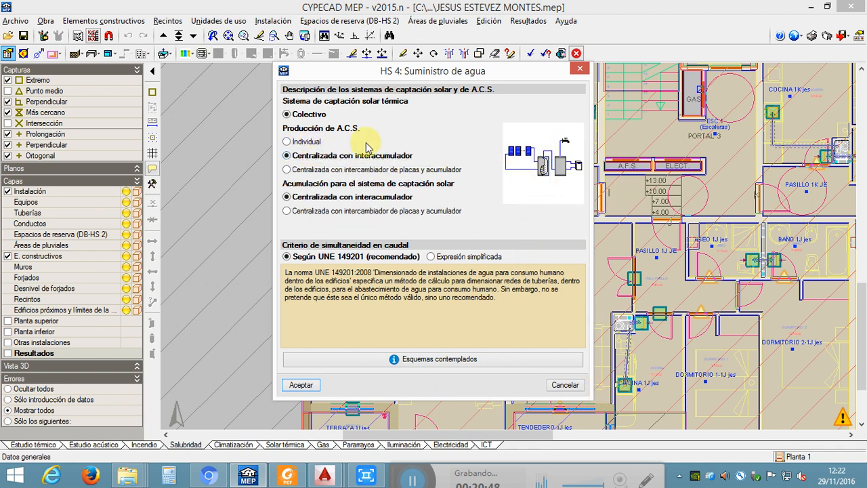
click(291, 141)
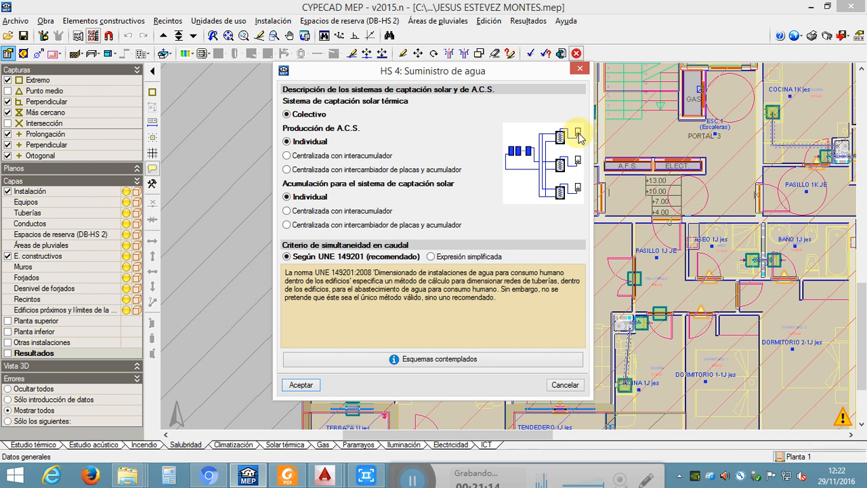
click(296, 161)
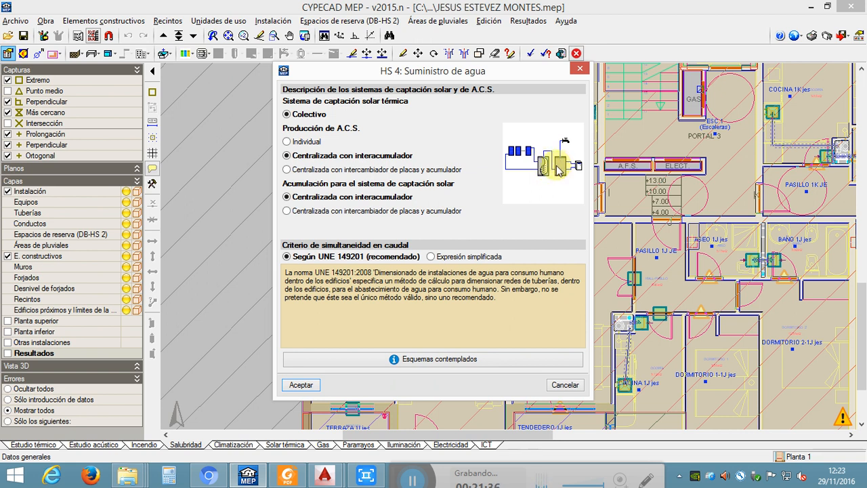
- Compare the two centralised A.C.S. production options, interacumulador versus plate exchanger and accumulator, with solar accumulation kept on interacumulador
click(317, 170)
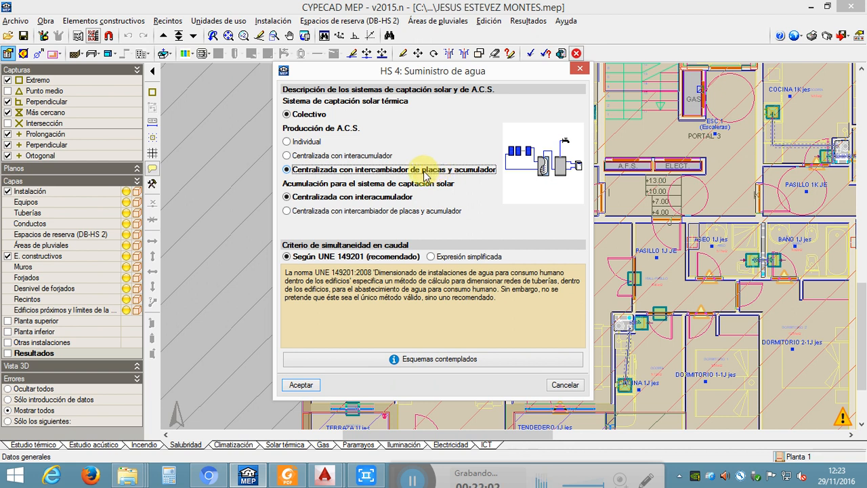
click(369, 157)
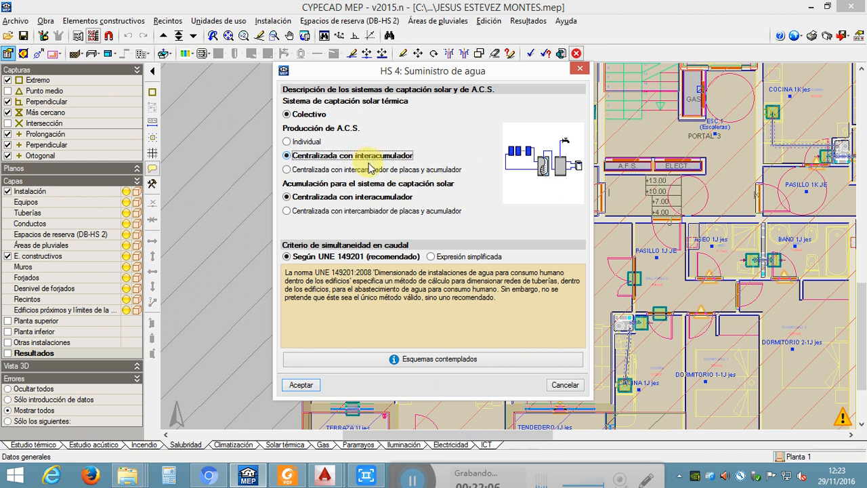
click(369, 170)
click(369, 171)
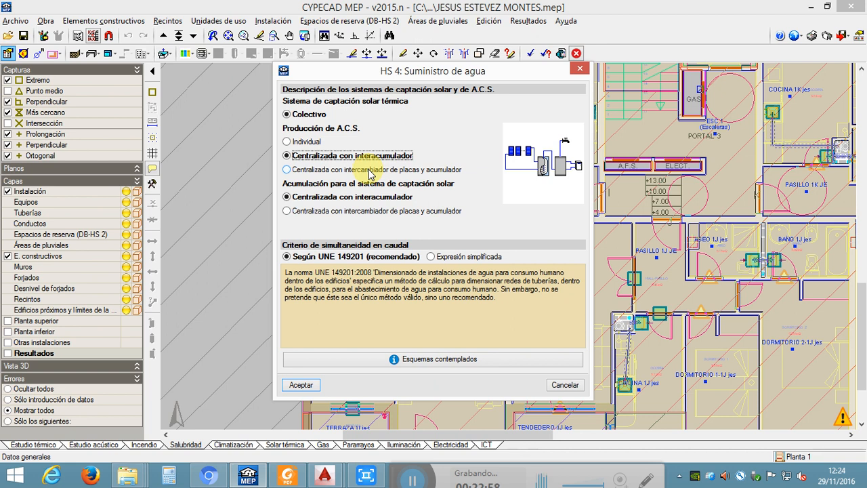
click(368, 170)
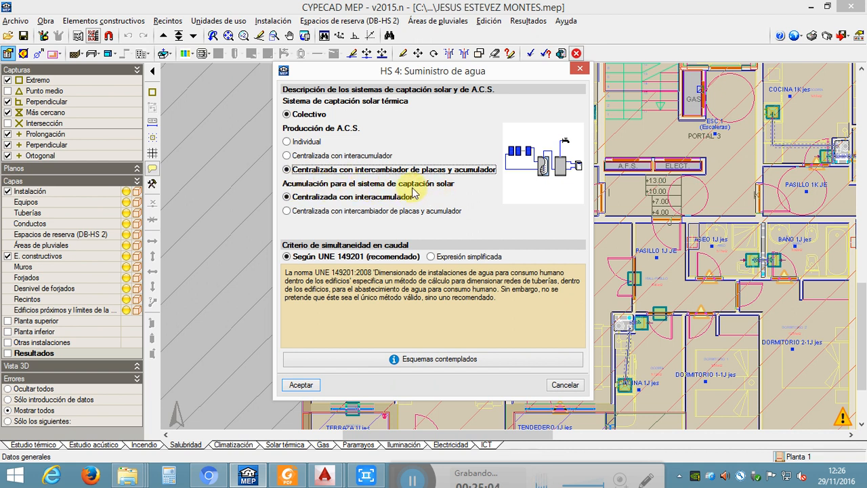
- Compare the interacumulador and plate-exchanger schemes for solar accumulation under centralised A.C.S. production, including both production options with plate-exchanger accumulation
click(377, 209)
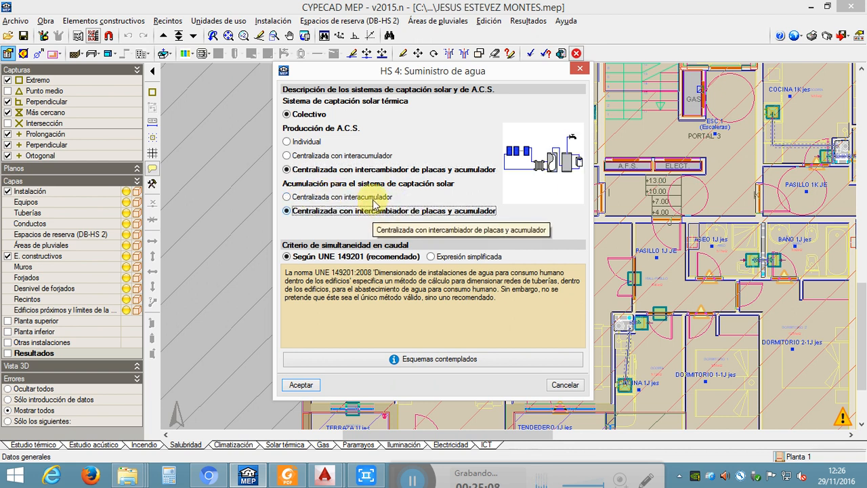
click(371, 199)
click(372, 213)
click(369, 199)
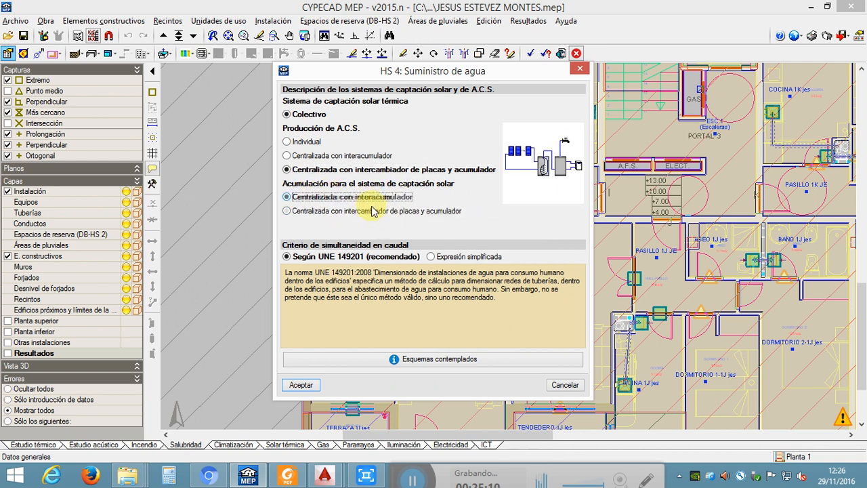
click(371, 211)
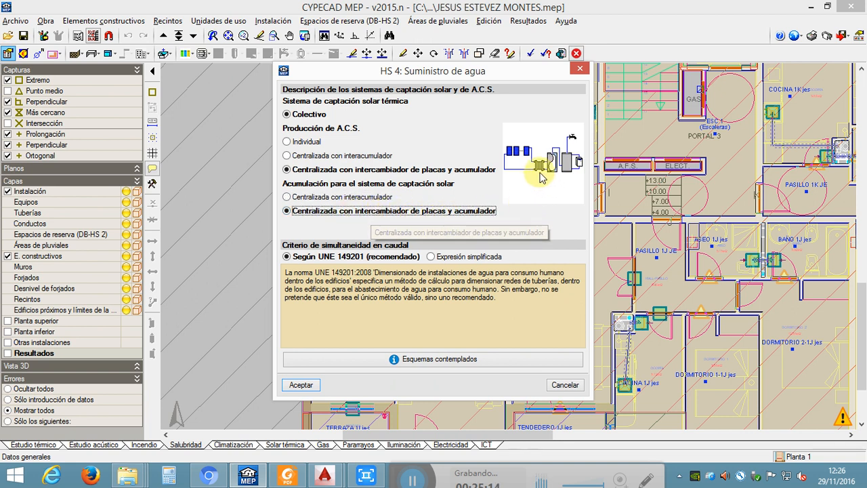
click(369, 158)
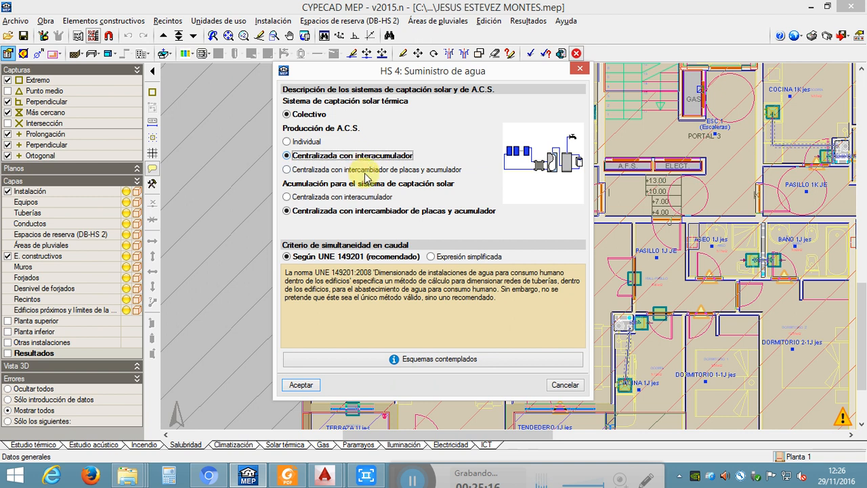
click(365, 170)
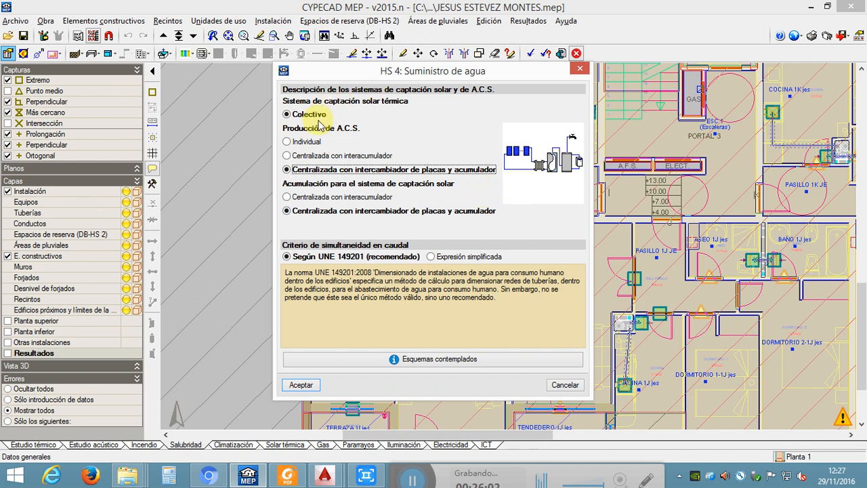
- Compare all three A.C.S. production options, individual, interacumulador and plate exchanger, against their scheme diagrams
click(304, 157)
click(305, 170)
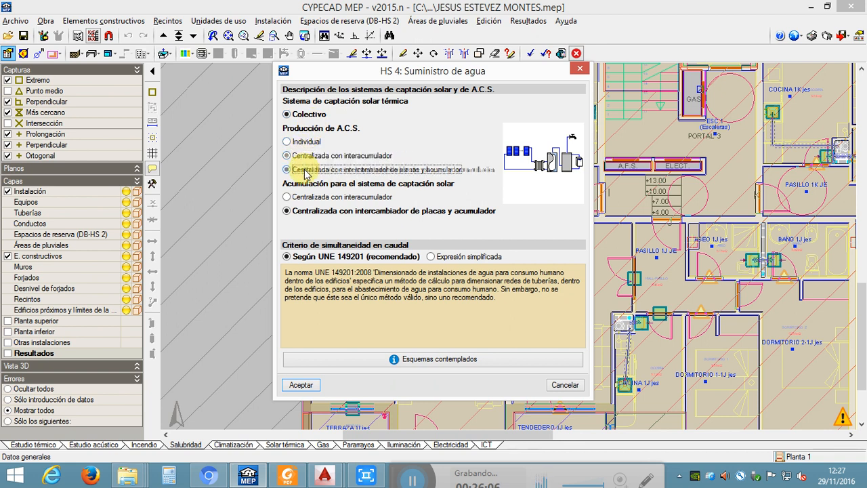
click(305, 157)
click(299, 141)
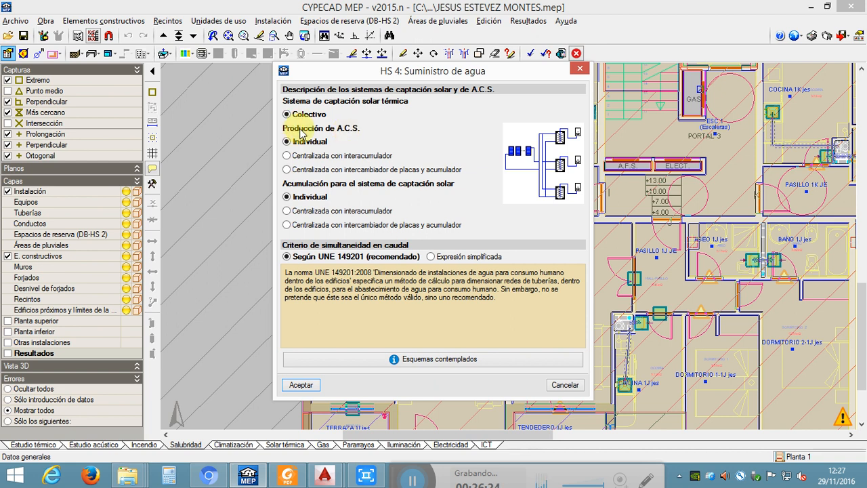
click(322, 154)
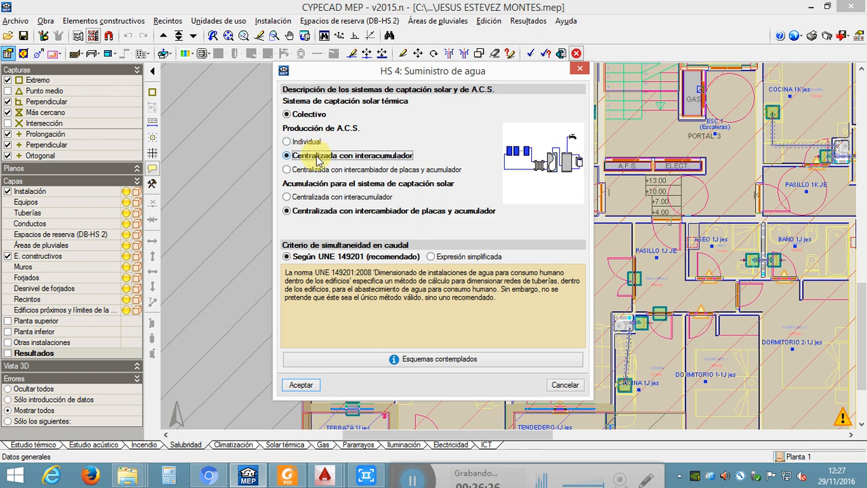
click(315, 170)
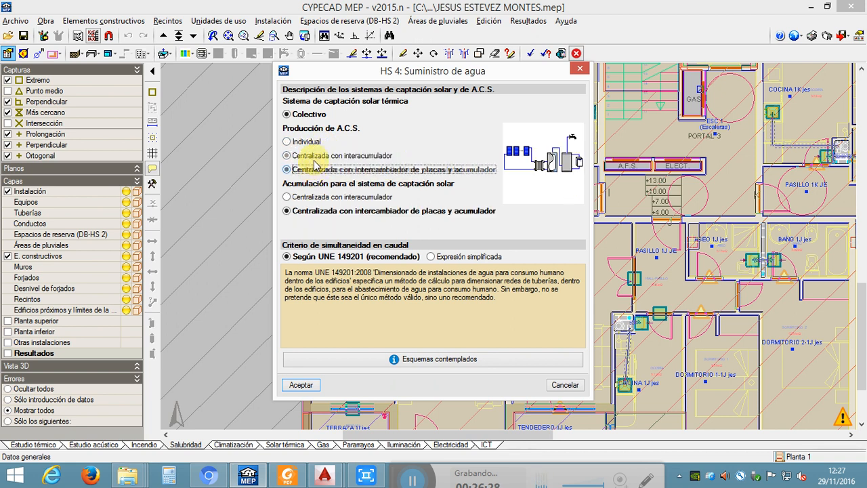
click(314, 156)
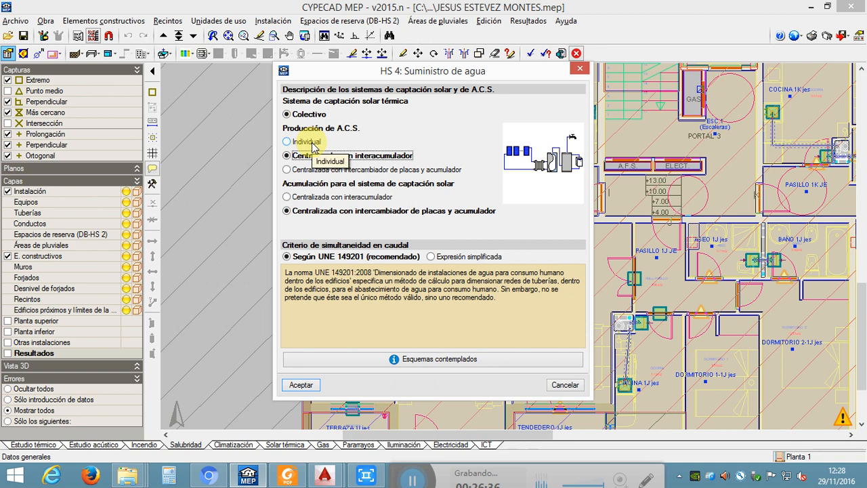
- Examine the individual and both centralised solar accumulation schemes for individual A.C.S. production, then compare them with centralised production using interacumulador
click(309, 142)
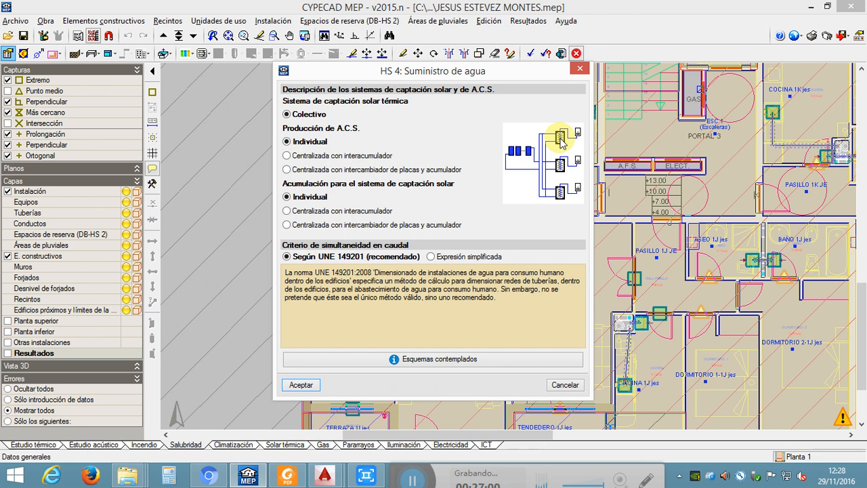
click(302, 213)
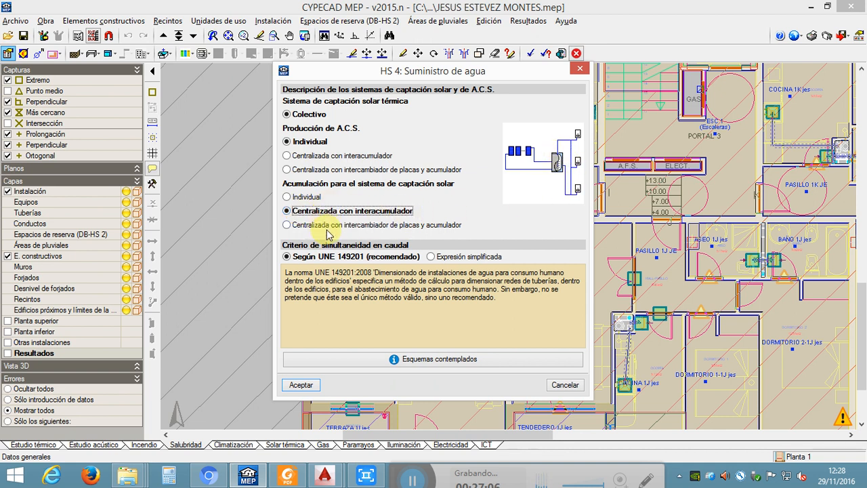
click(327, 225)
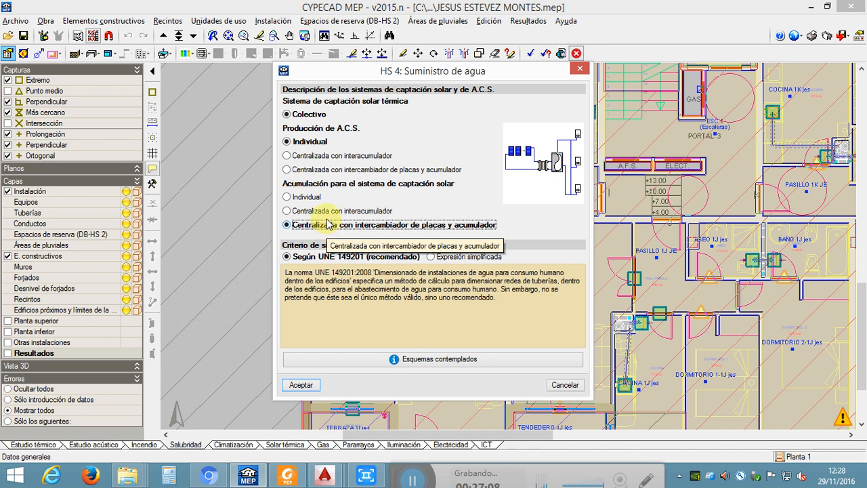
click(326, 212)
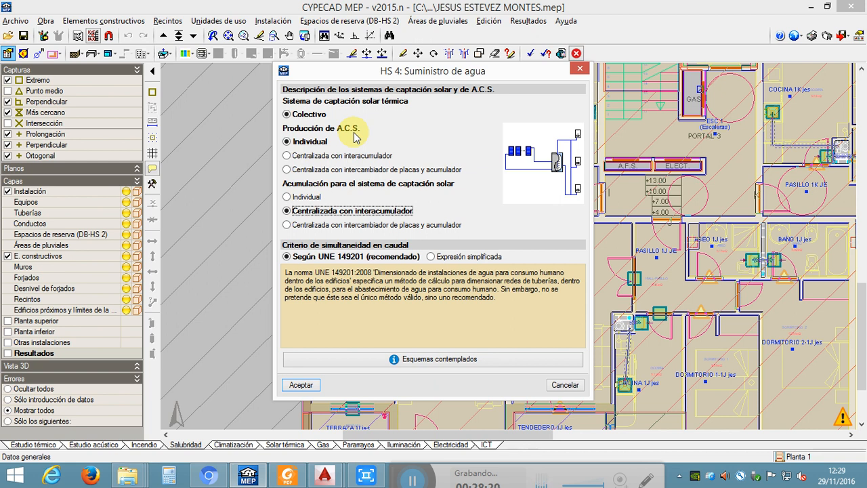
click(315, 157)
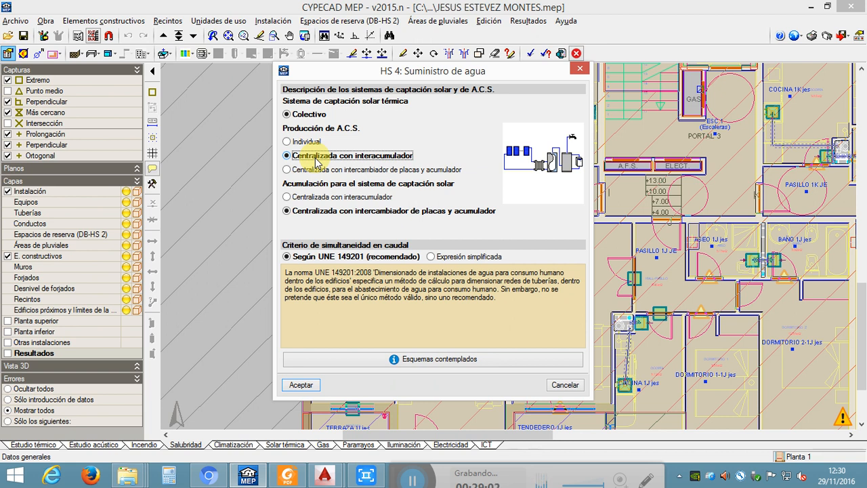
click(332, 164)
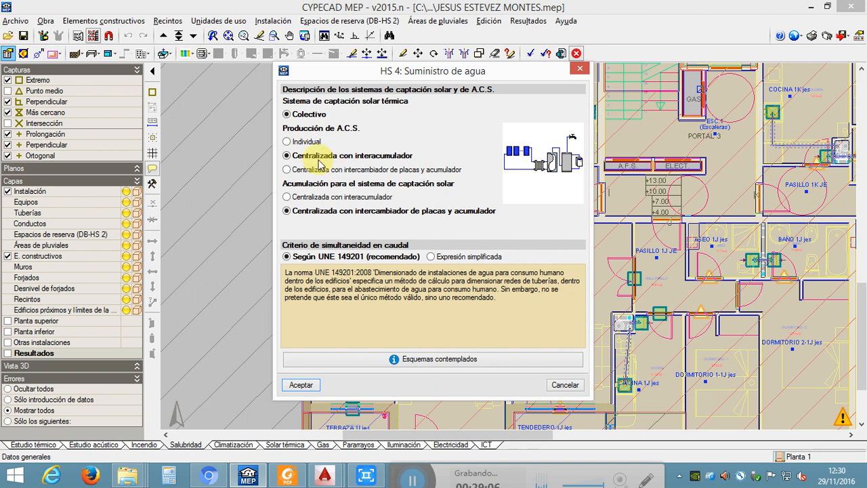
- Set A.C.S. production to Individual and solar accumulation to Centralizada con interacumulador, and accept the HS 4 water supply settings
click(310, 143)
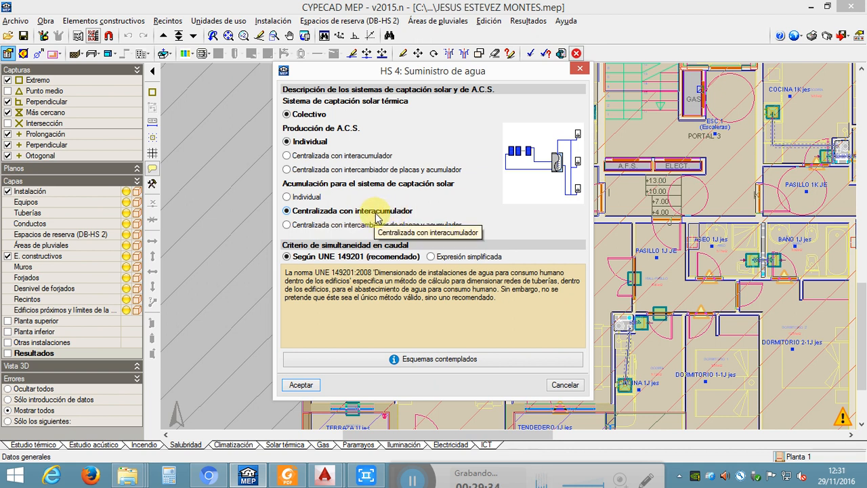
click(371, 225)
click(366, 211)
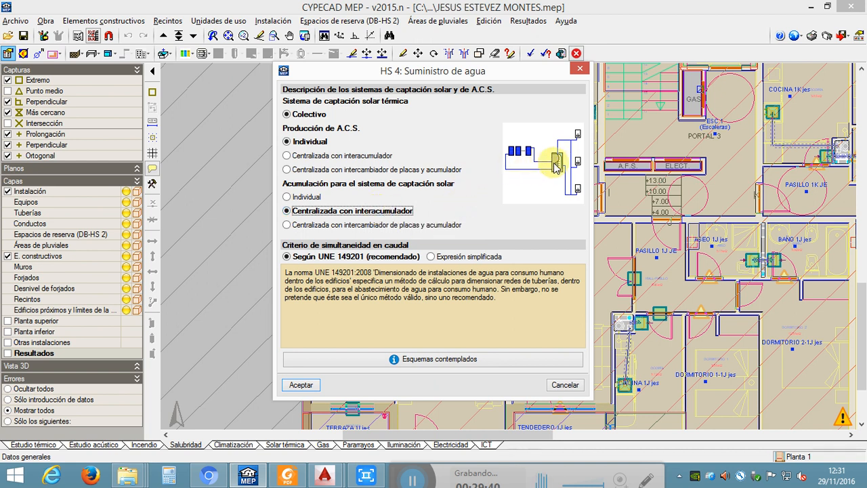
click(379, 226)
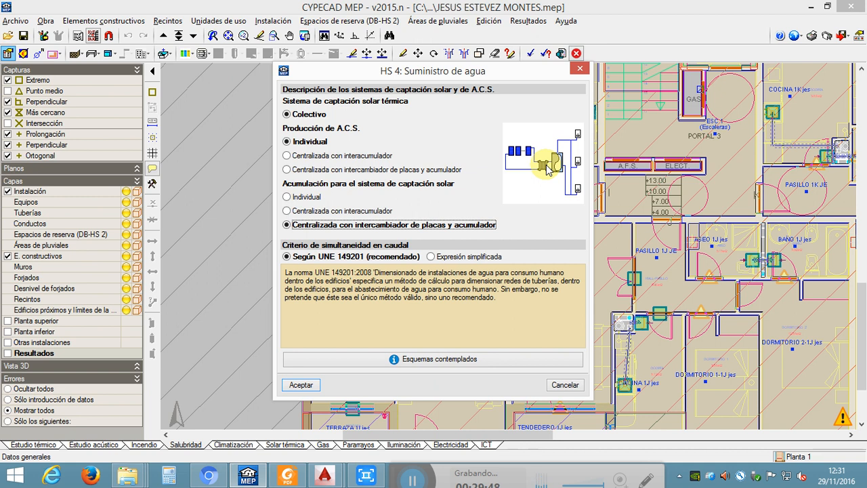
click(379, 212)
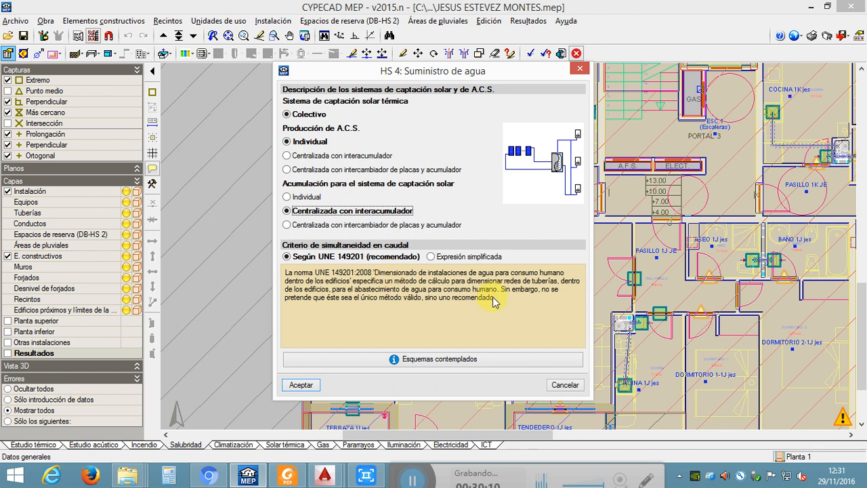
click(298, 385)
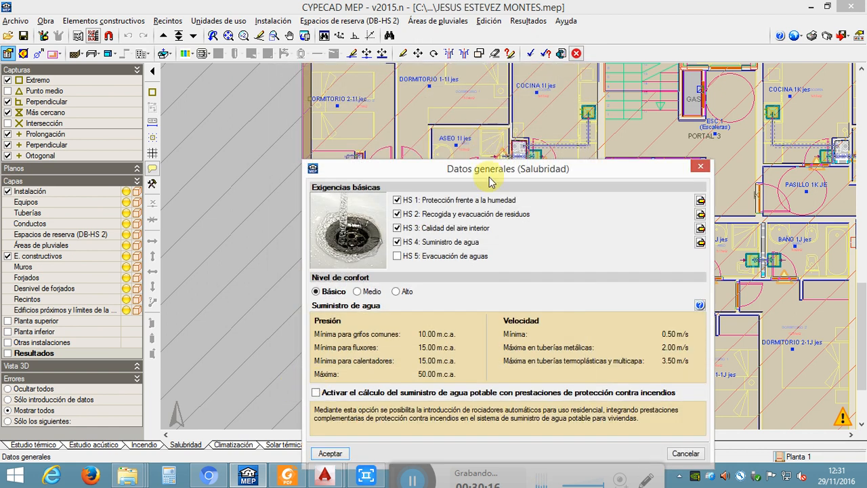
- Read the help on water supply comfort levels, covering the basic, medium and high level criteria and the CTE DB HS Salubridad reference
drag(489, 182, 427, 28)
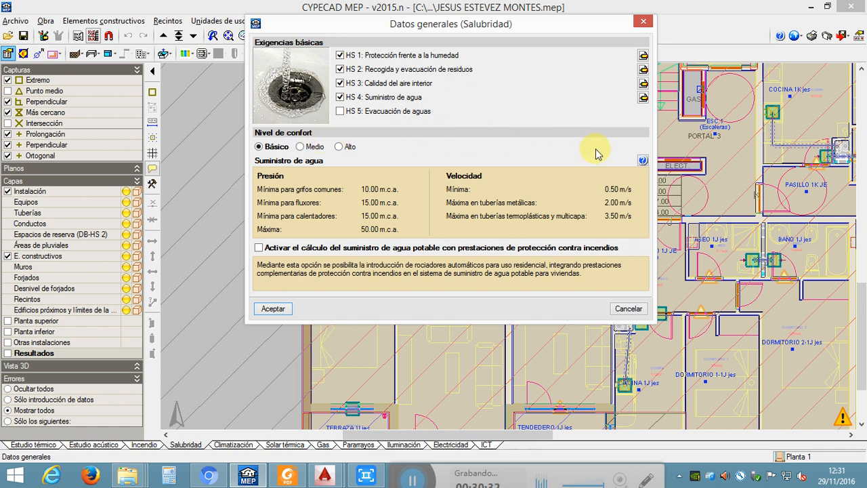
click(642, 160)
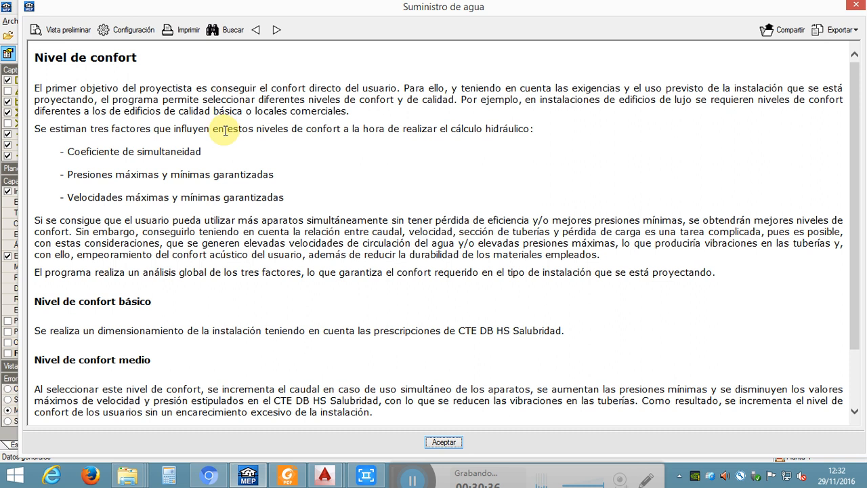
click(855, 6)
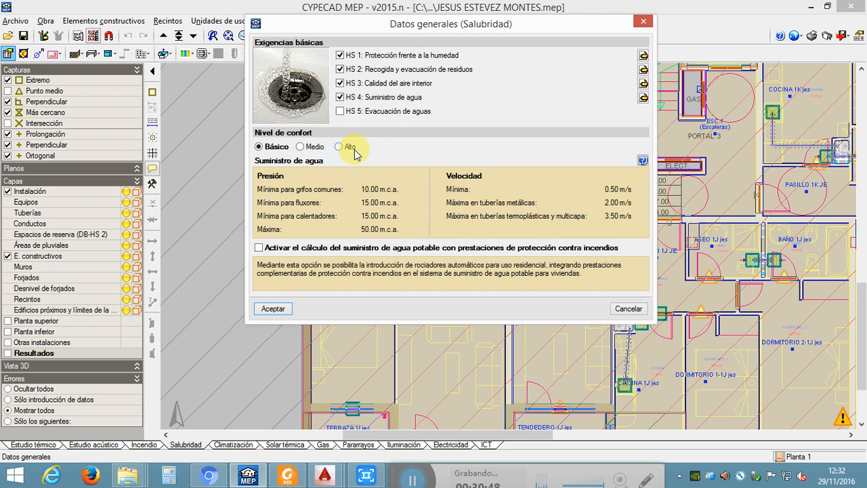
click(642, 161)
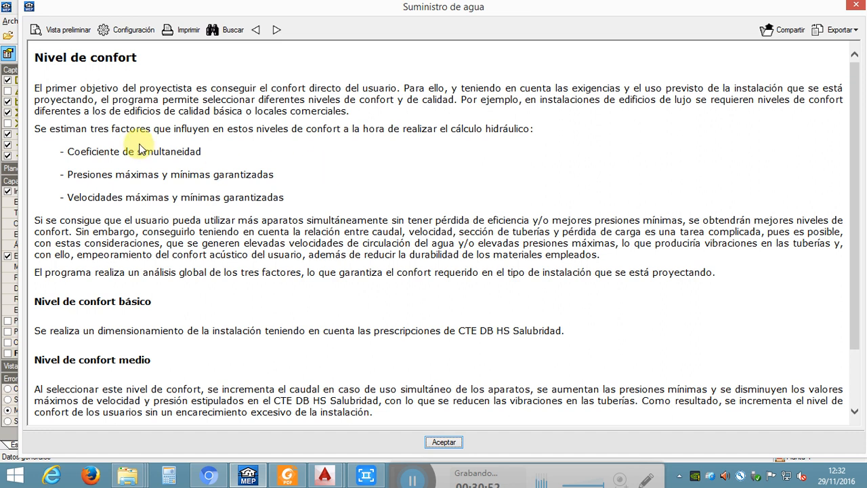
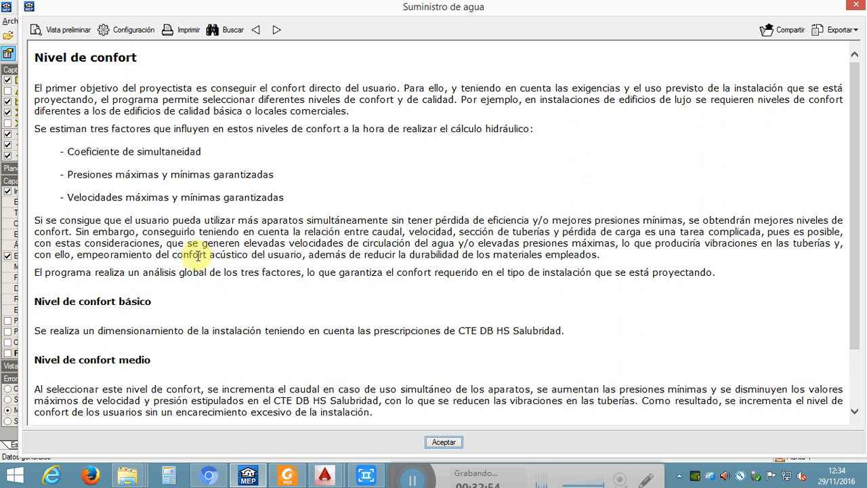
scroll(224, 296, down, 2)
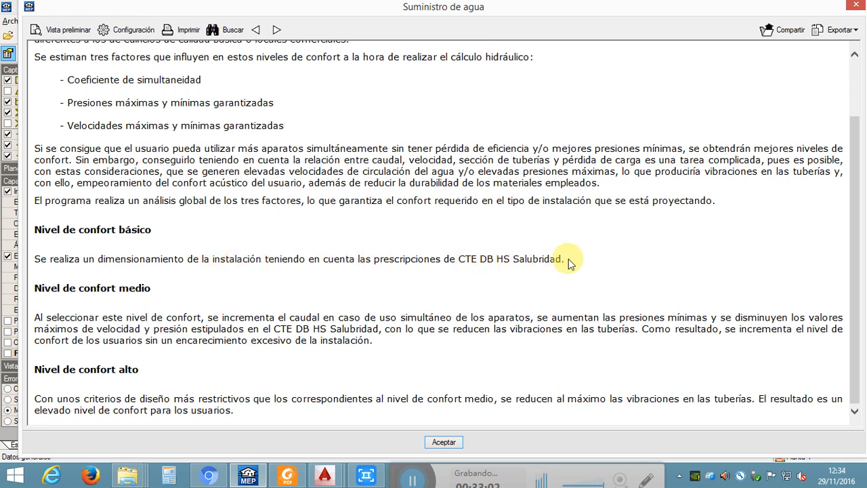
drag(566, 262, 470, 266)
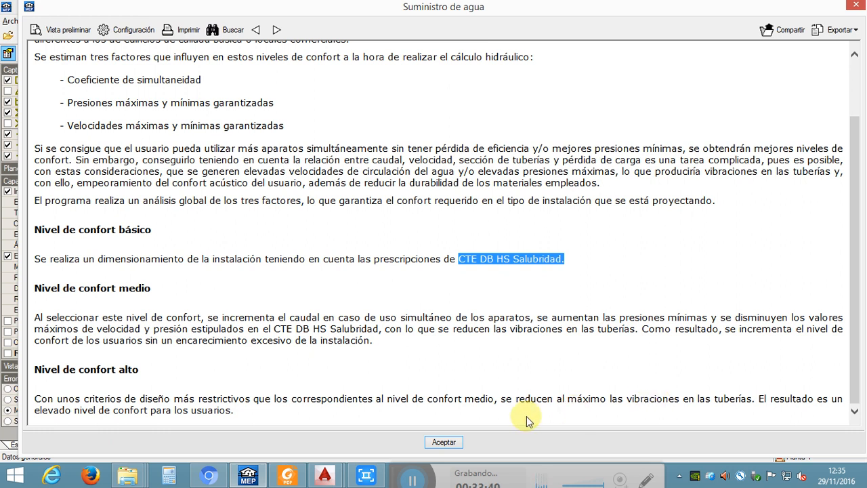
click(444, 442)
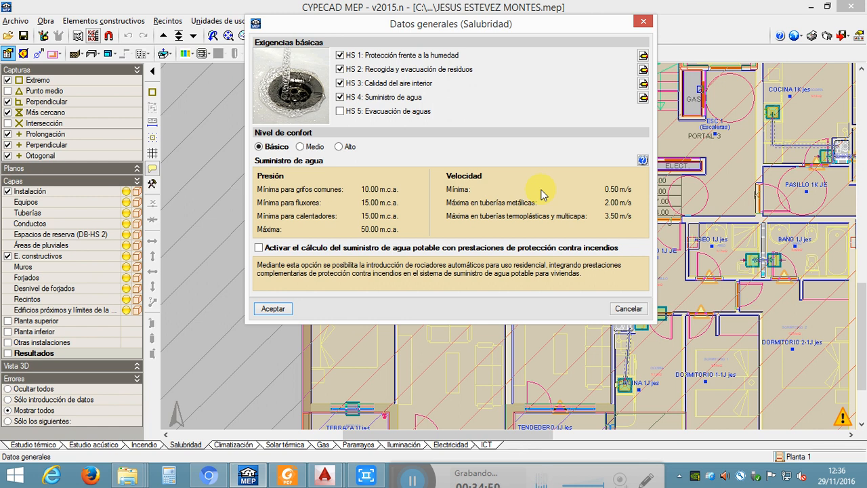
- Compare the pressure and velocity limits for the Medio, Alto and Básico comfort levels, leaving Básico selected
click(300, 147)
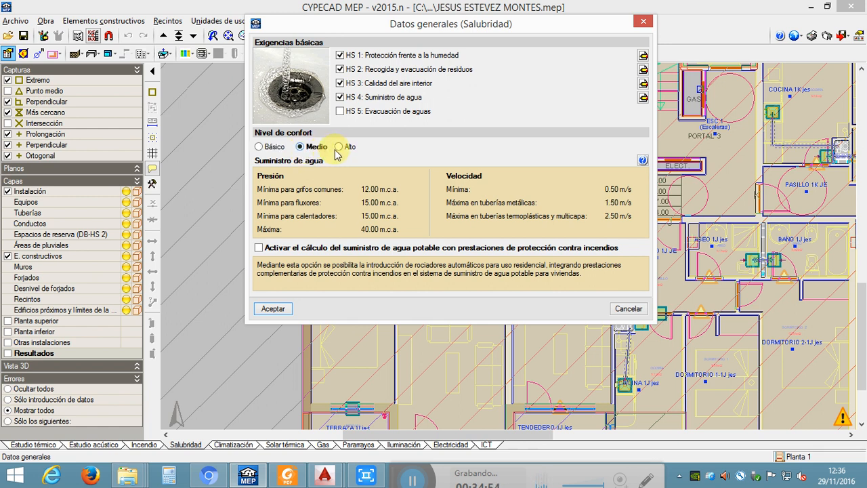
click(343, 148)
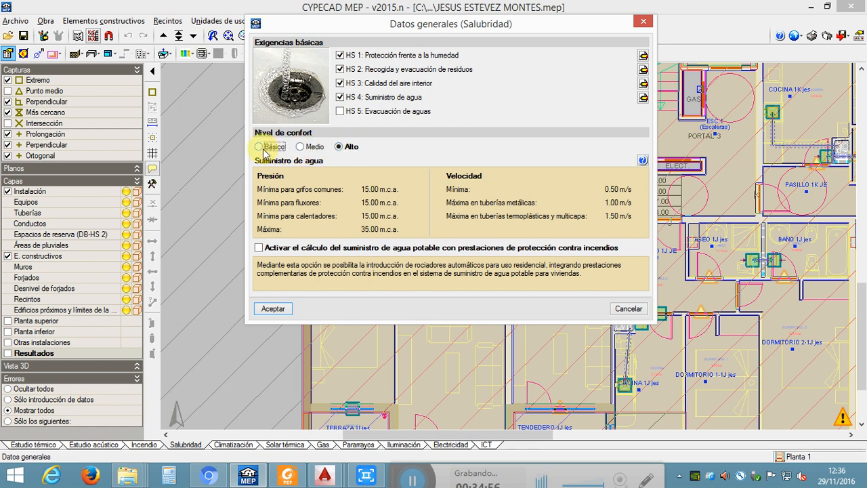
click(268, 147)
click(302, 148)
click(271, 147)
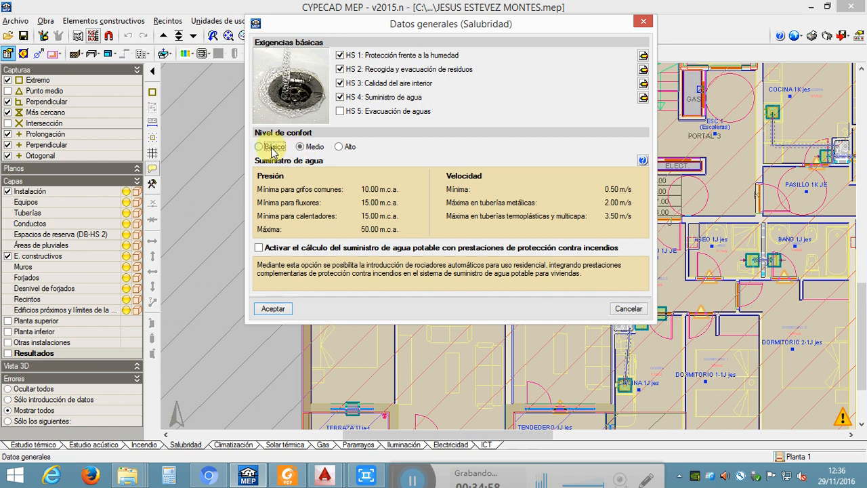
click(313, 147)
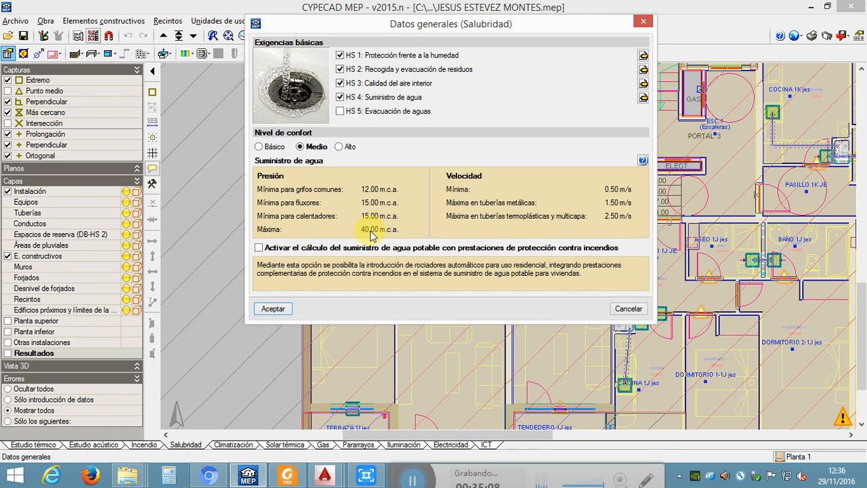
click(339, 147)
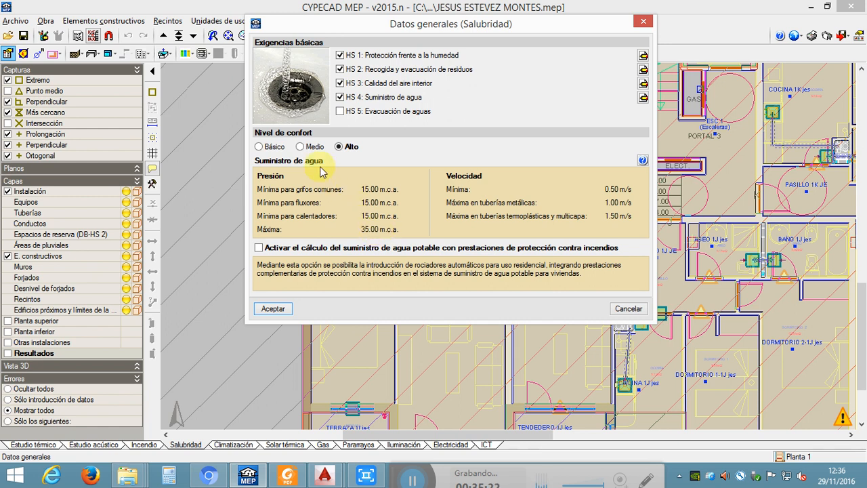
click(276, 147)
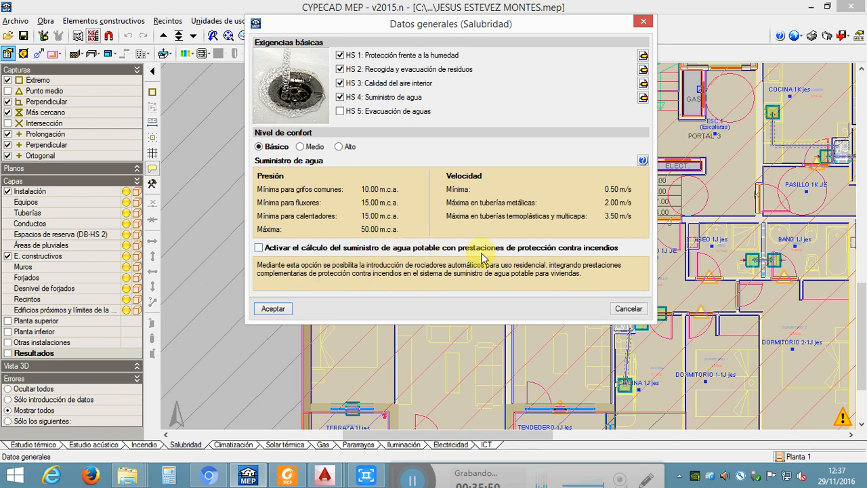
- Temporarily activate the potable water calculation with fire protection features to read its help, and leave the option disabled
click(259, 248)
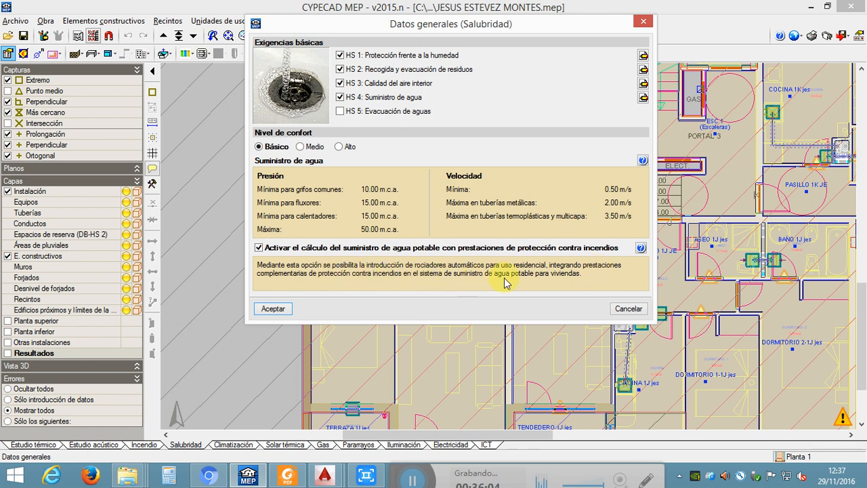
click(640, 248)
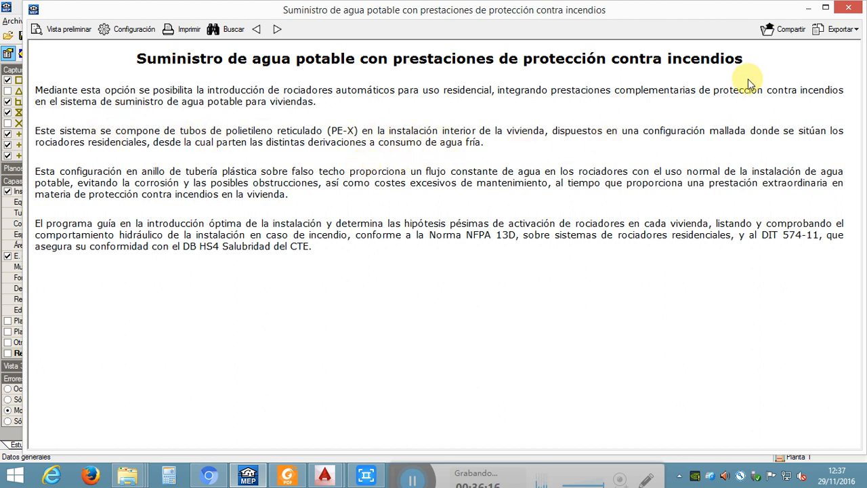
click(846, 10)
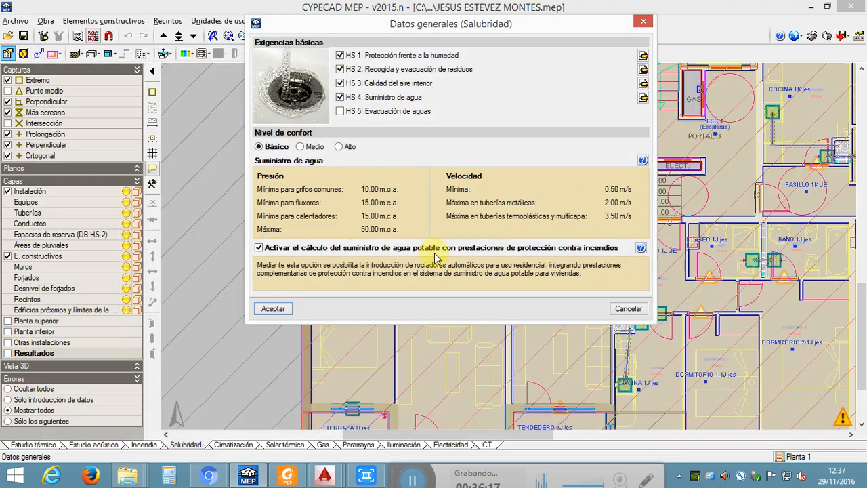
click(260, 249)
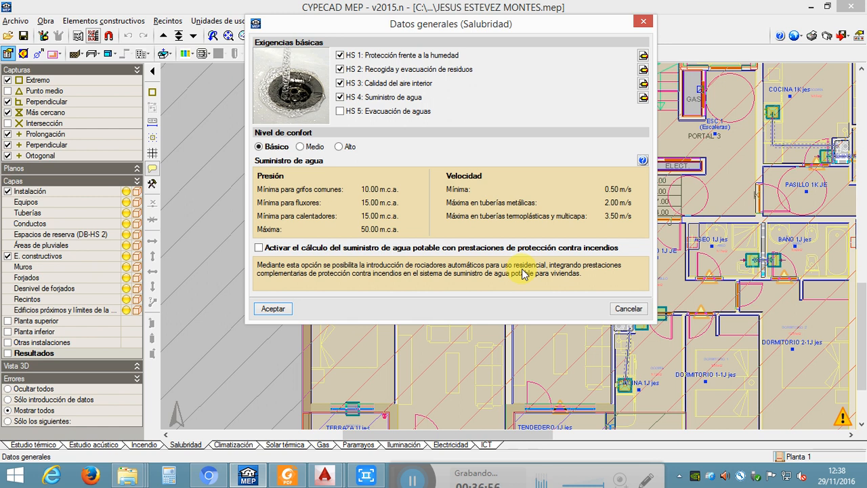
- Accept the Salubridad general data with the Básico comfort level and save the project
click(273, 309)
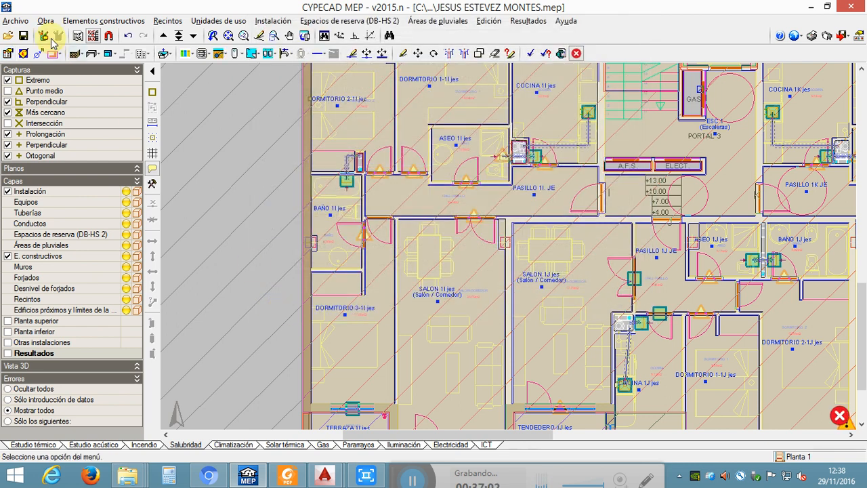
click(23, 37)
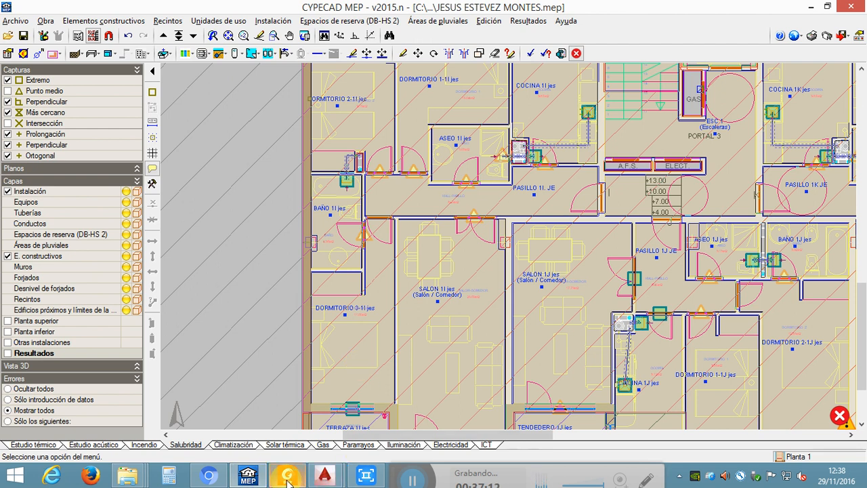
- Switch to File Explorer and open the HS 4. Fontaneria folder on drive F:, inside interinos 16.17, 1.PE.DENR, UT 03. HS
mouse_move(130, 482)
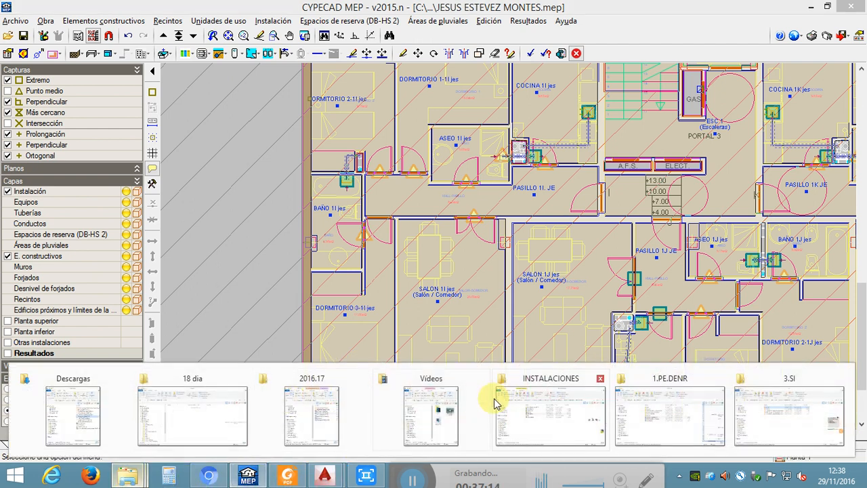
mouse_move(337, 408)
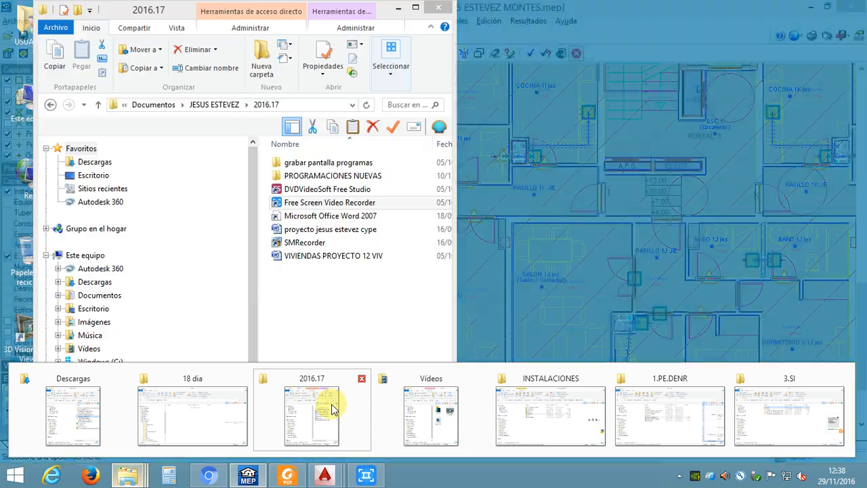
mouse_move(526, 408)
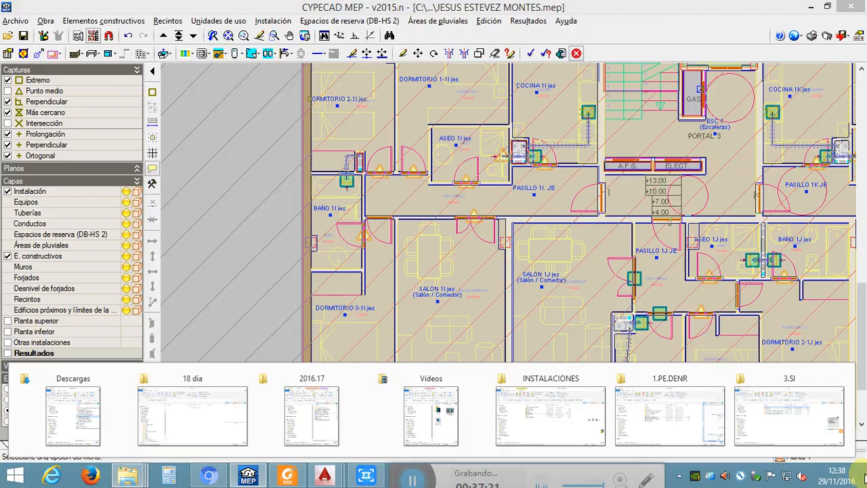
click(863, 475)
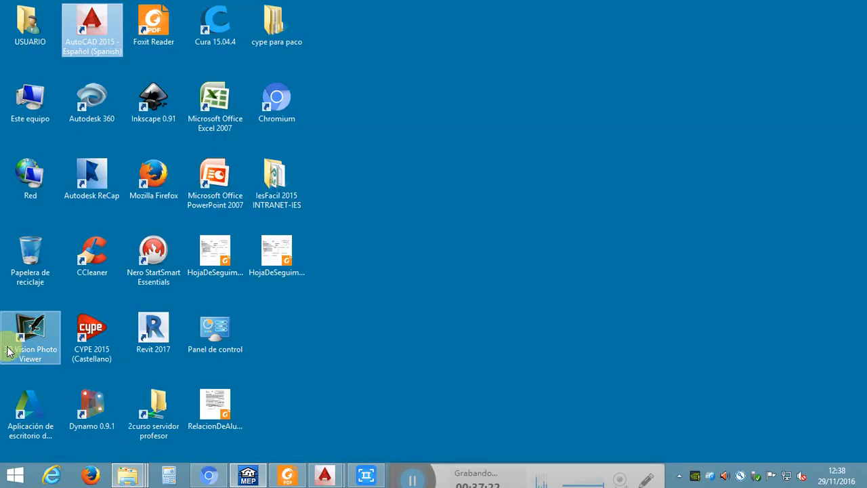
double_click(28, 111)
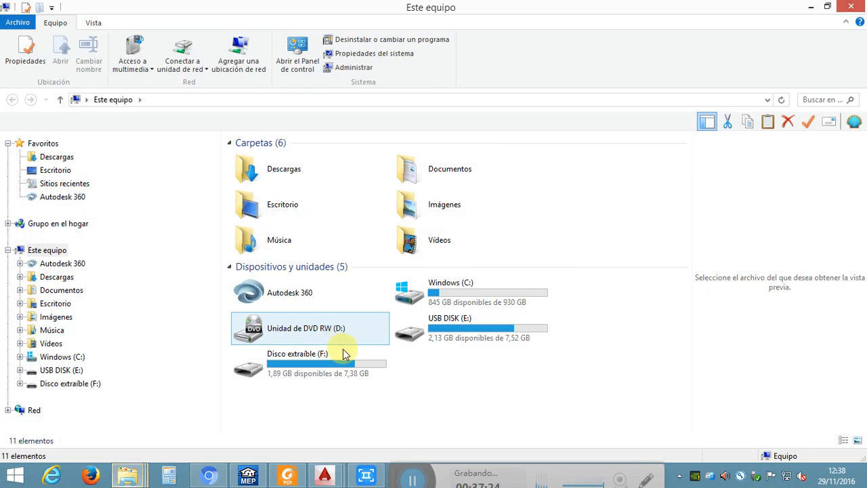
double_click(332, 354)
double_click(298, 237)
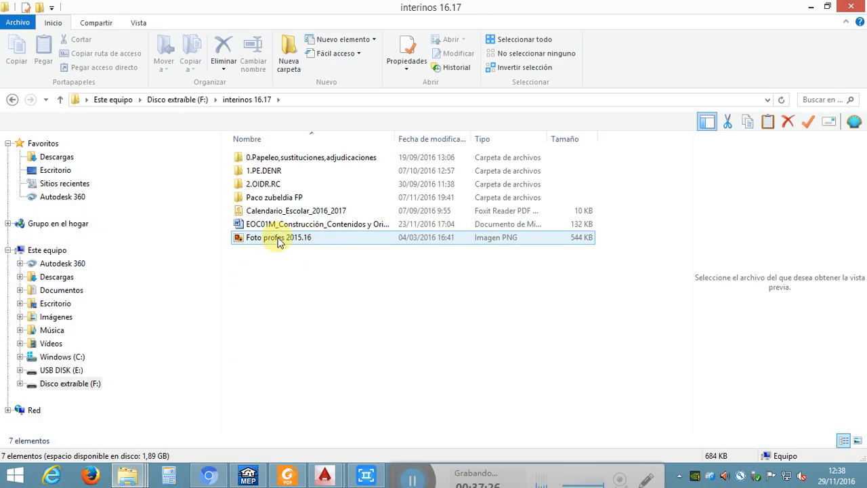
double_click(263, 171)
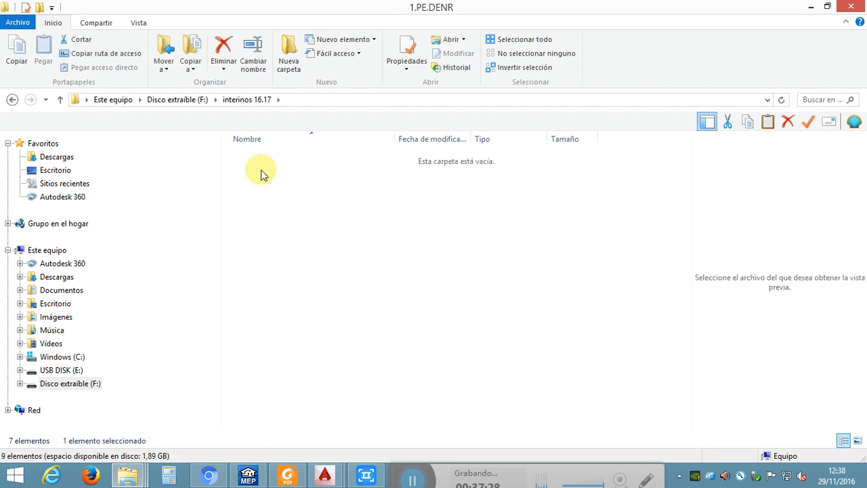
click(274, 224)
double_click(275, 224)
click(273, 170)
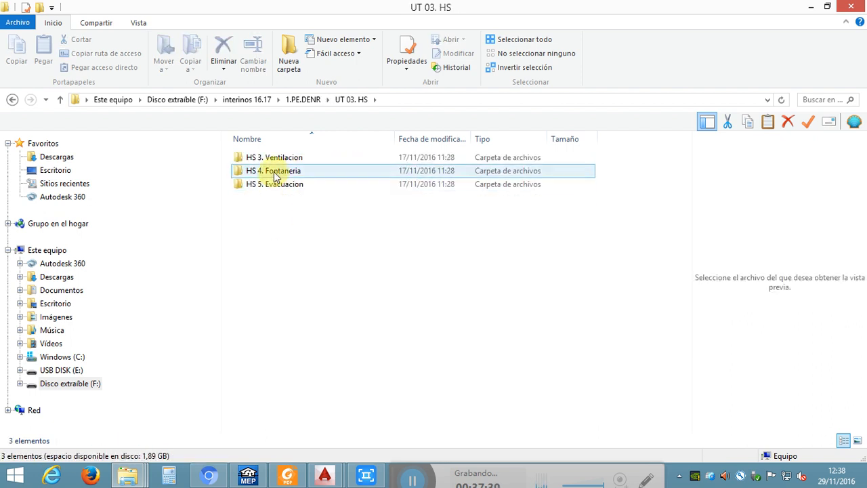
double_click(273, 170)
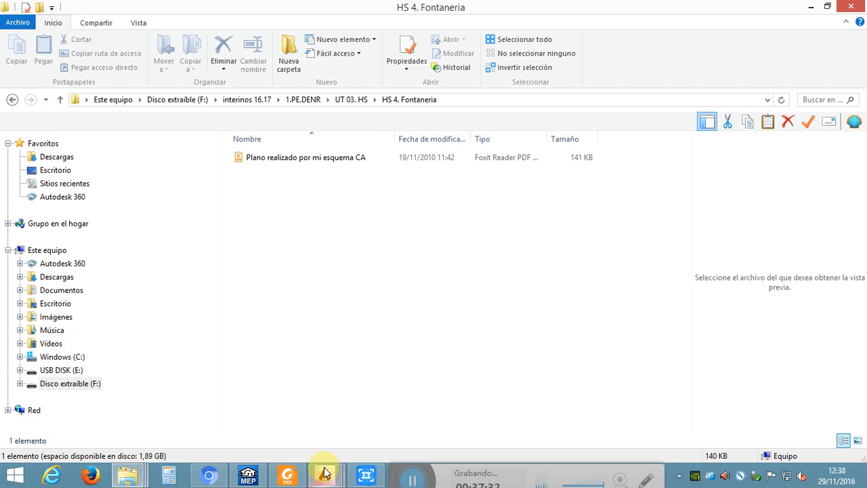
mouse_move(325, 473)
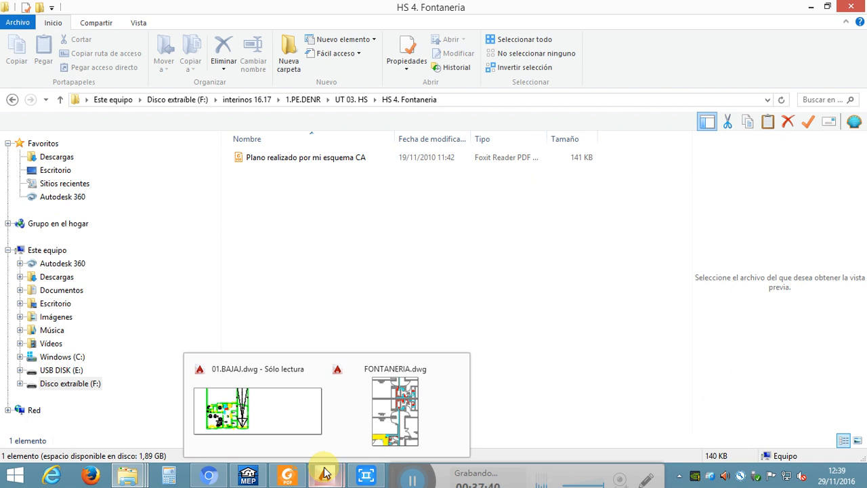
mouse_move(247, 479)
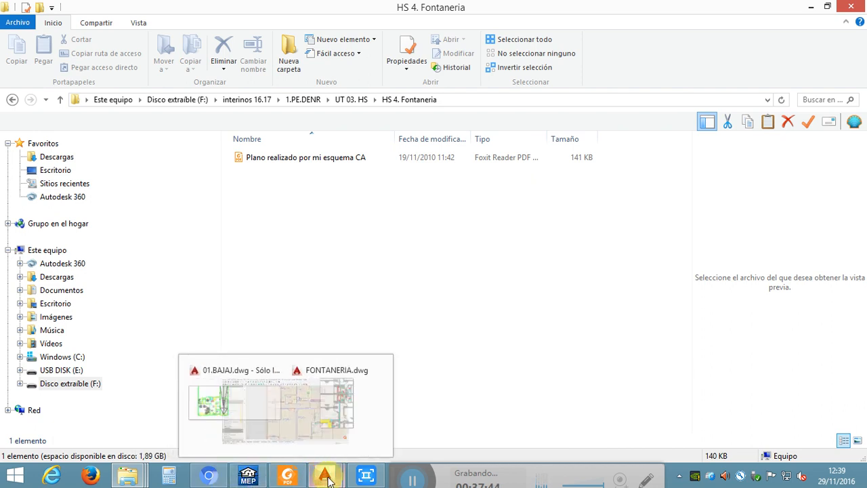
click(779, 442)
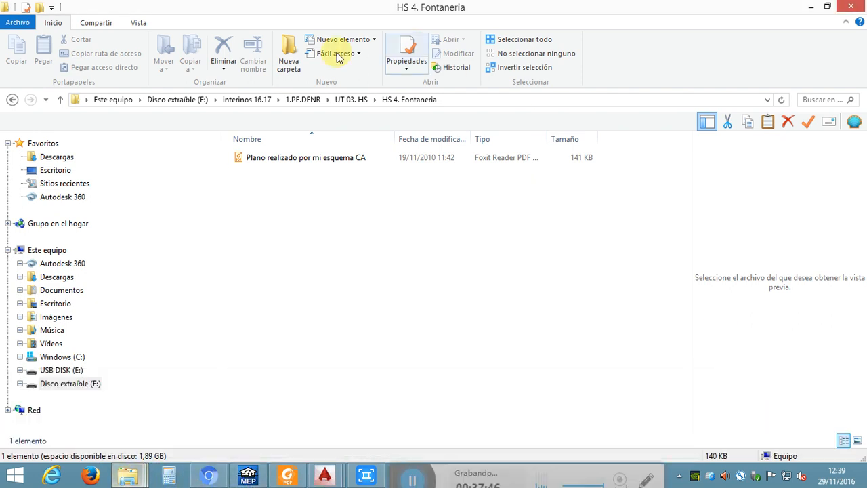
- Open the HS 4. Fontaneria folder on drive F:, inside Interinos 15.16, 2.PE.DPENR, UT 05. HS
click(59, 99)
click(59, 99)
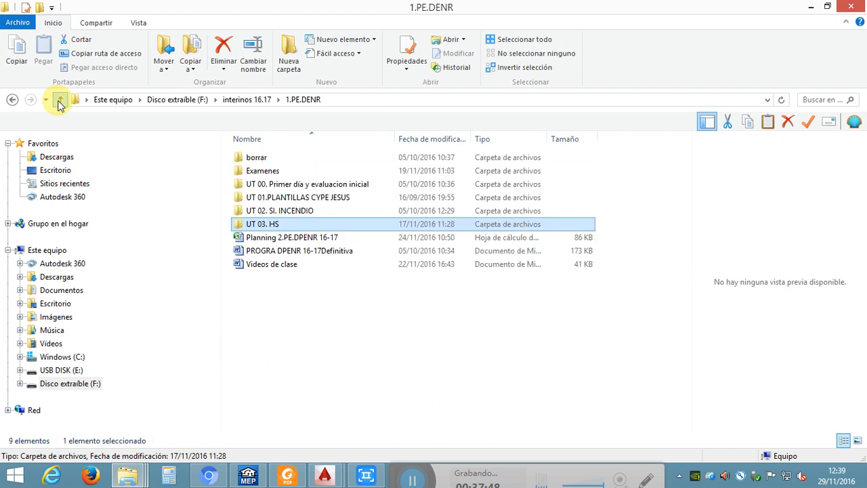
click(59, 99)
click(60, 99)
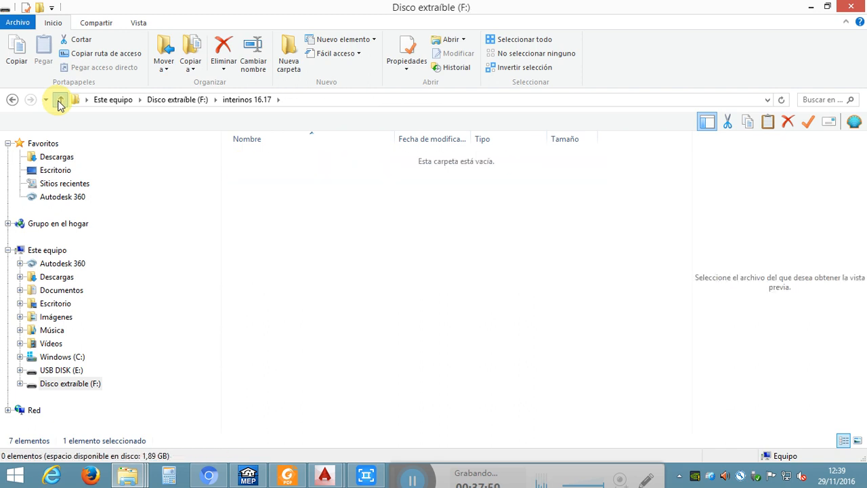
click(259, 224)
double_click(260, 225)
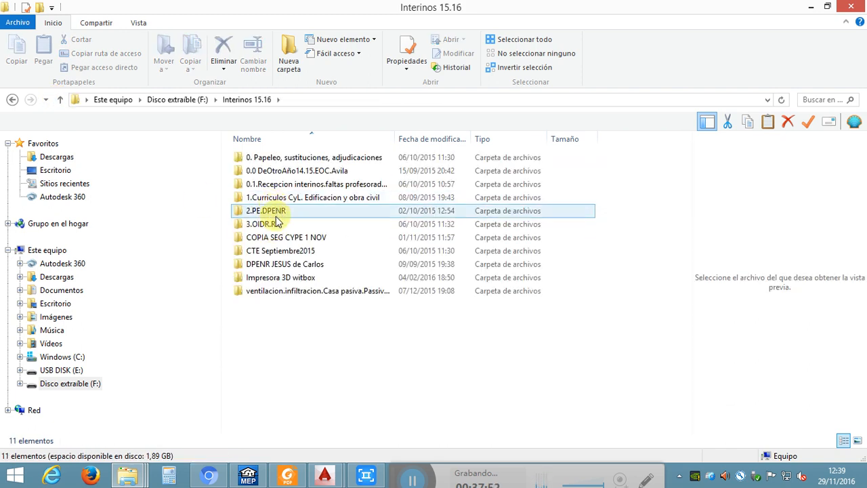
click(273, 211)
double_click(272, 212)
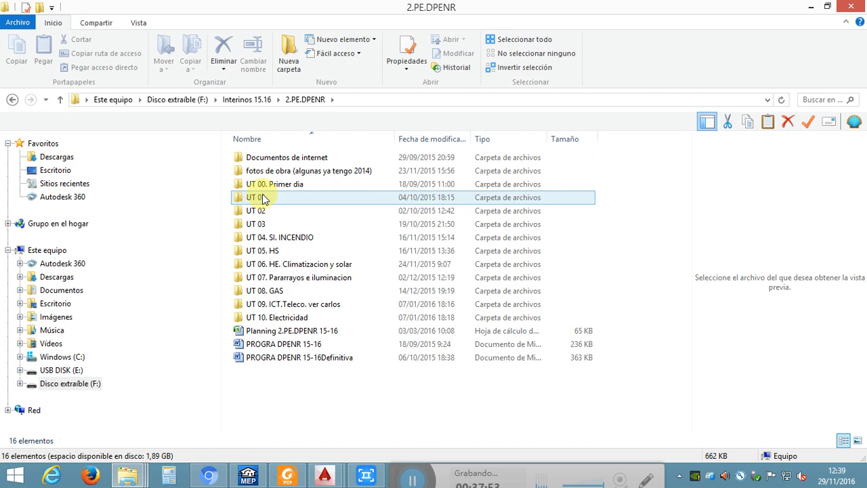
click(290, 253)
double_click(289, 253)
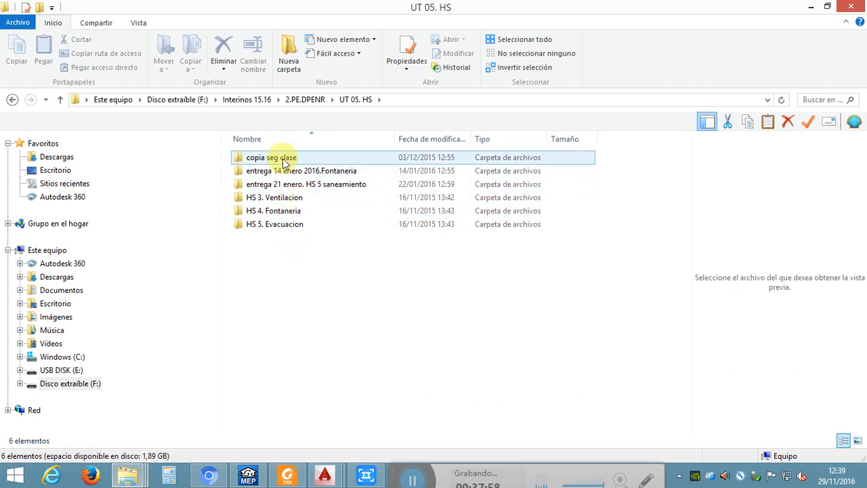
double_click(284, 211)
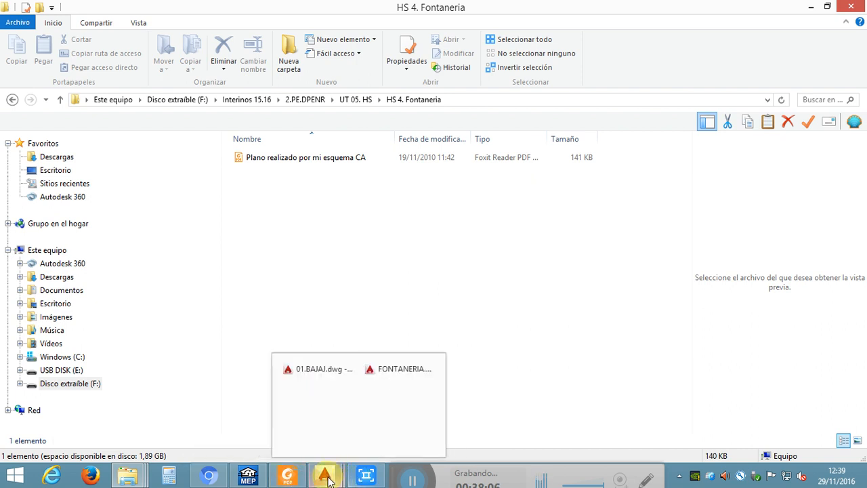
- Switch back to CYPECAD MEP and display the Planta baja floor plan in the Salubridad project
click(248, 476)
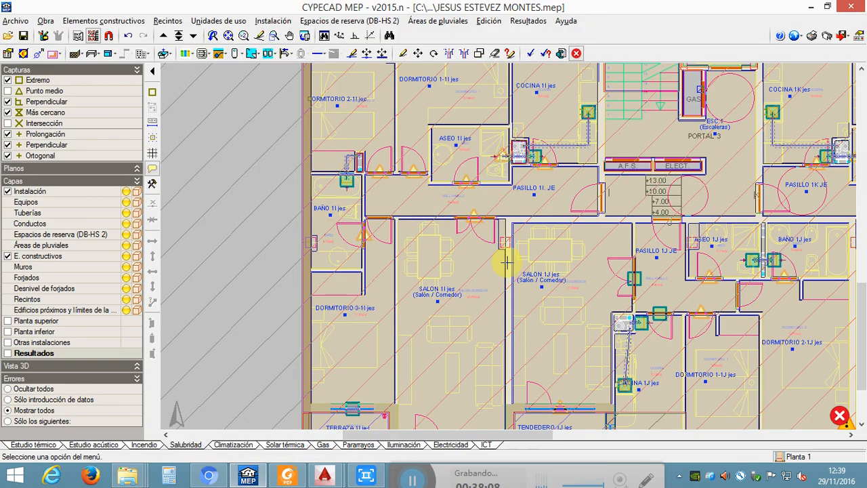
scroll(503, 257, down, 5)
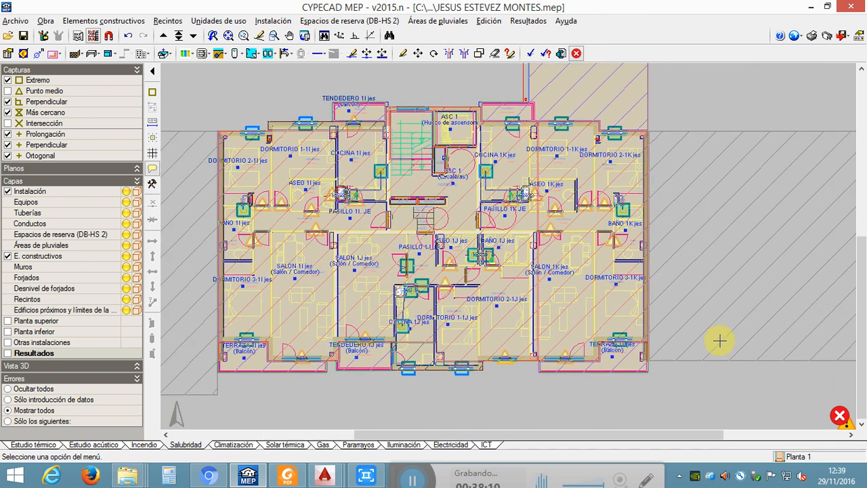
click(839, 415)
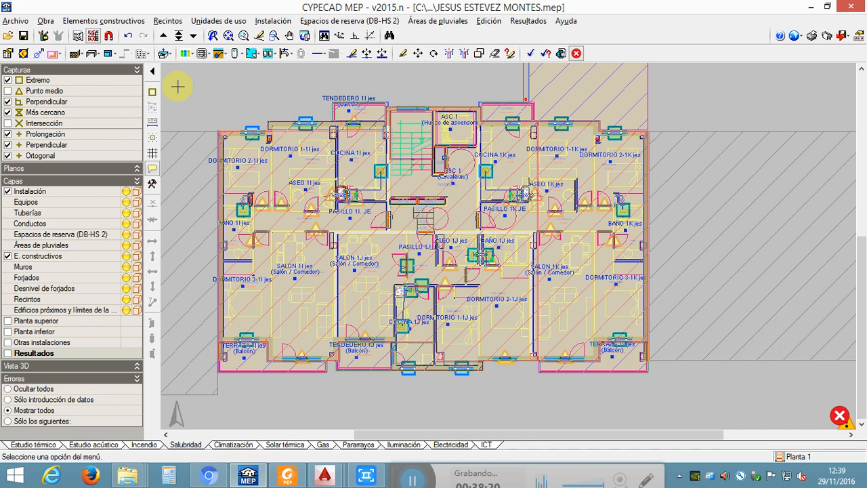
click(179, 38)
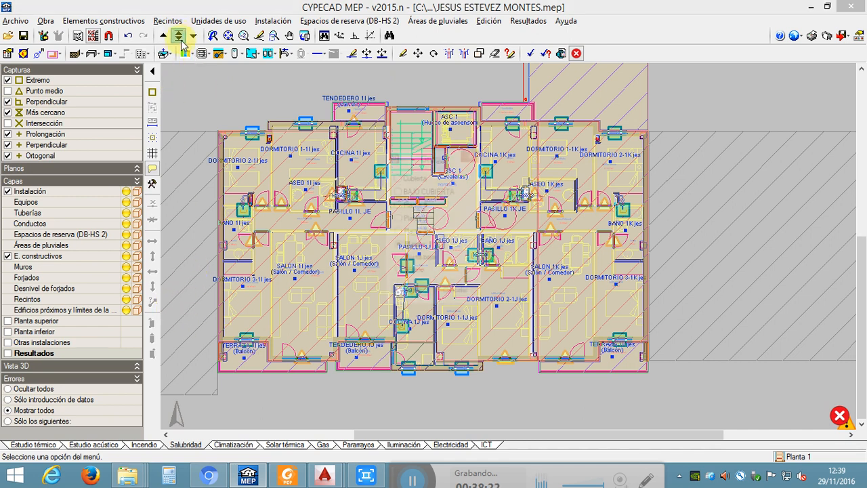
click(423, 262)
click(411, 298)
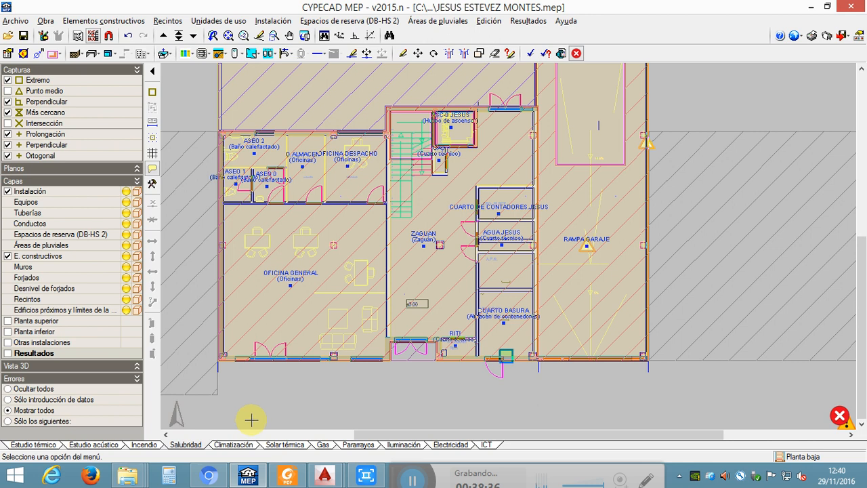
- Hide the background drawing and the Forjados layer on the Planta baja plan
middle_drag(247, 416, 266, 406)
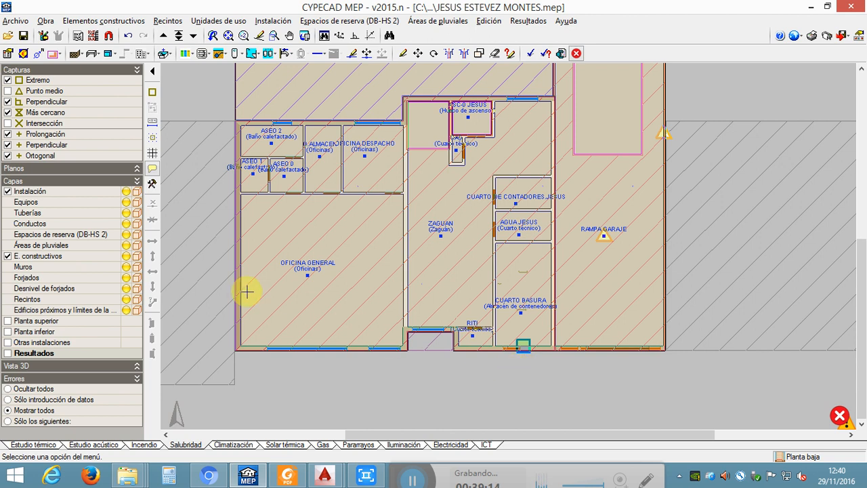
click(126, 277)
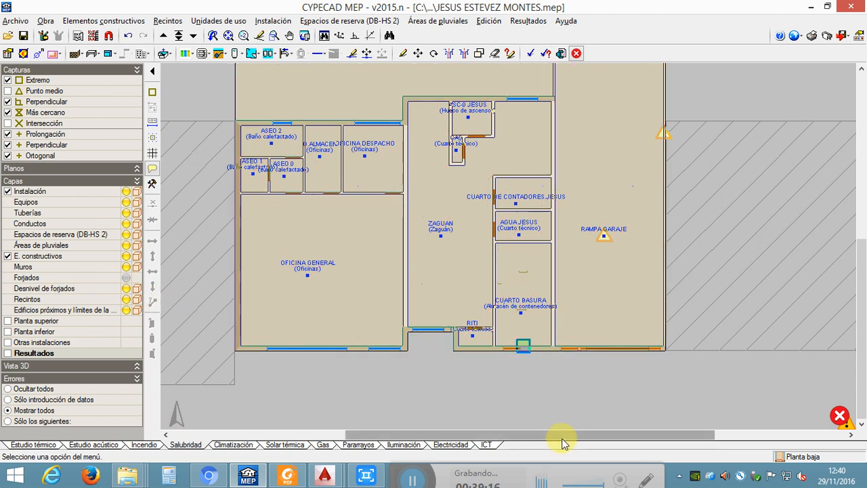
- Measure the width of the water technical room between the meter room and CUARTO BASURA
middle_drag(514, 357, 514, 348)
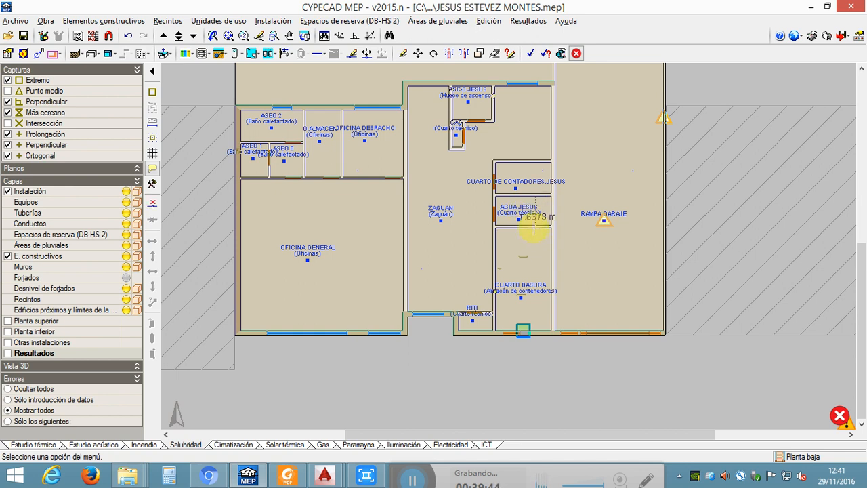
scroll(534, 227, up, 3)
scroll(537, 225, up, 2)
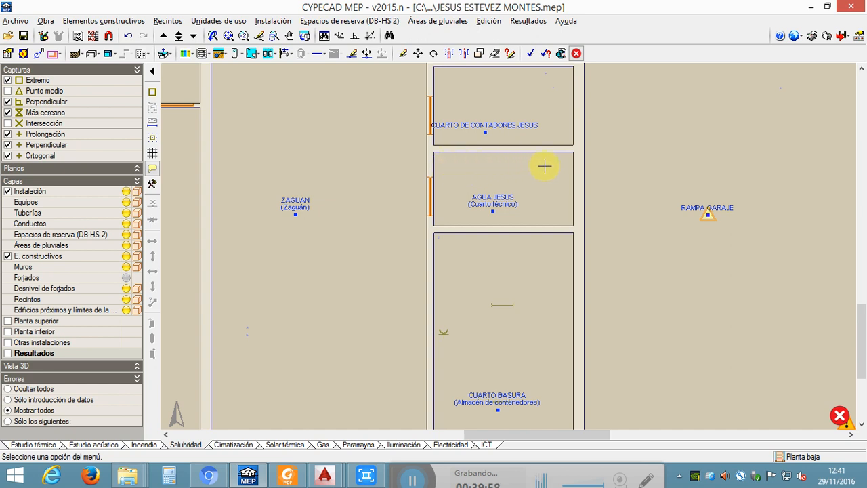
click(564, 156)
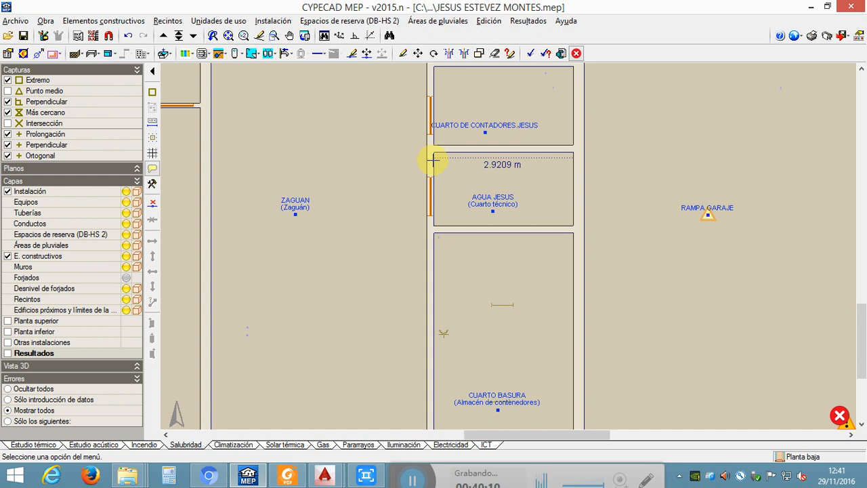
right_click(477, 187)
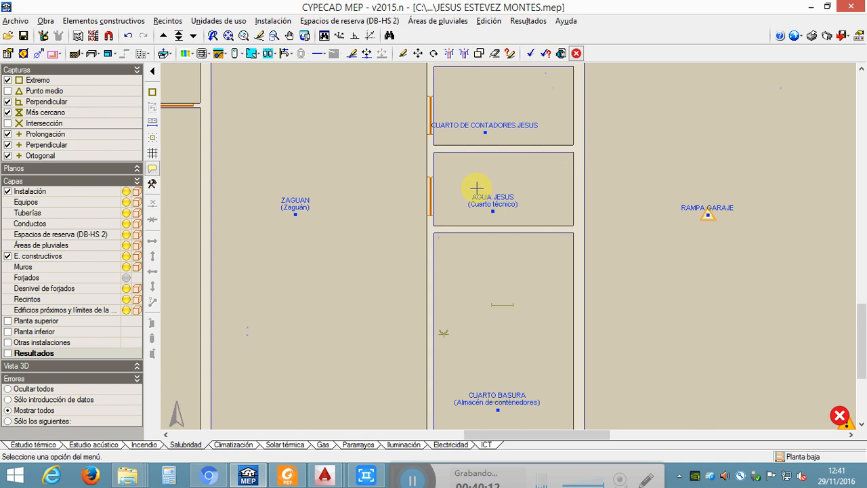
- Start the HS 4 Toma y llave de corte de acometida element and review its placement diagram, pipe material and public network data
scroll(477, 188, down, 3)
middle_drag(477, 187, 498, 140)
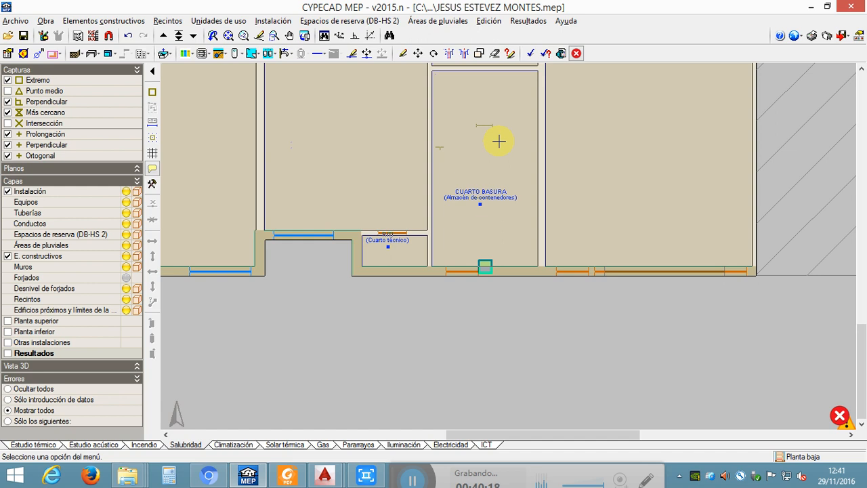
click(263, 21)
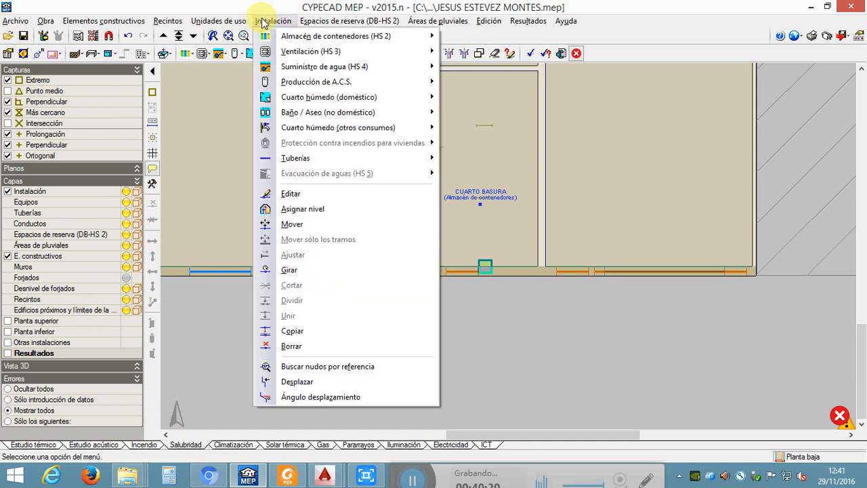
mouse_move(331, 72)
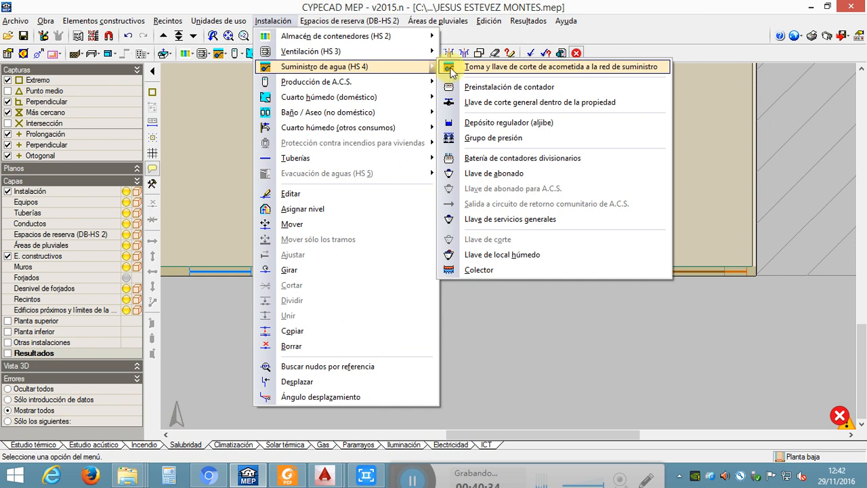
click(498, 69)
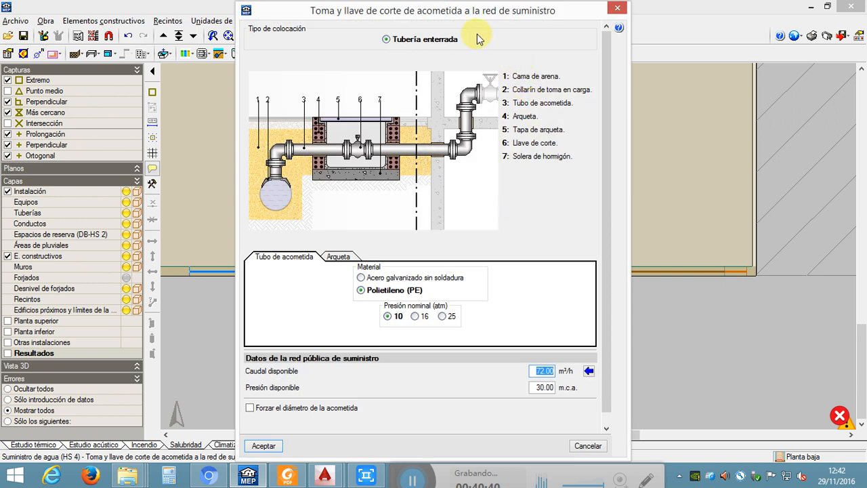
drag(471, 14, 472, 10)
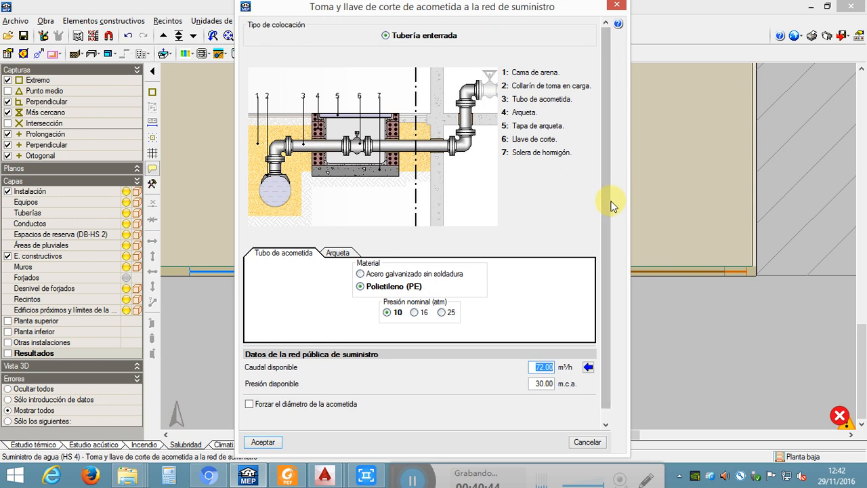
drag(611, 203, 607, 263)
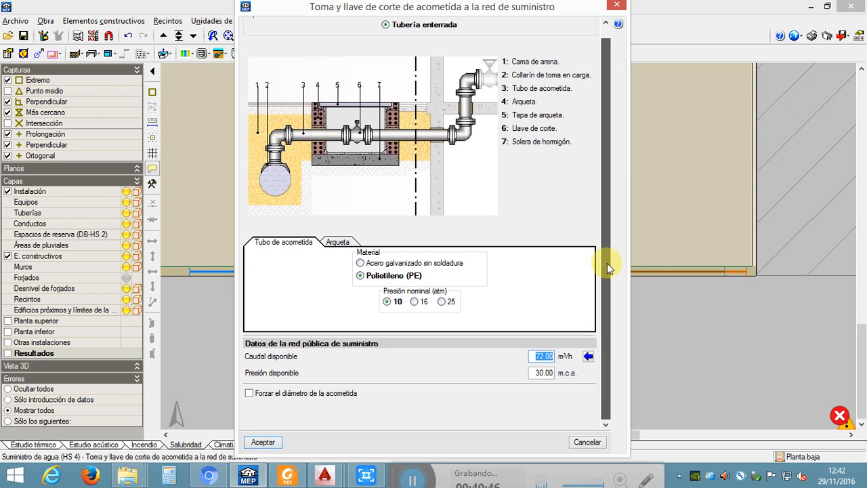
drag(606, 262, 608, 209)
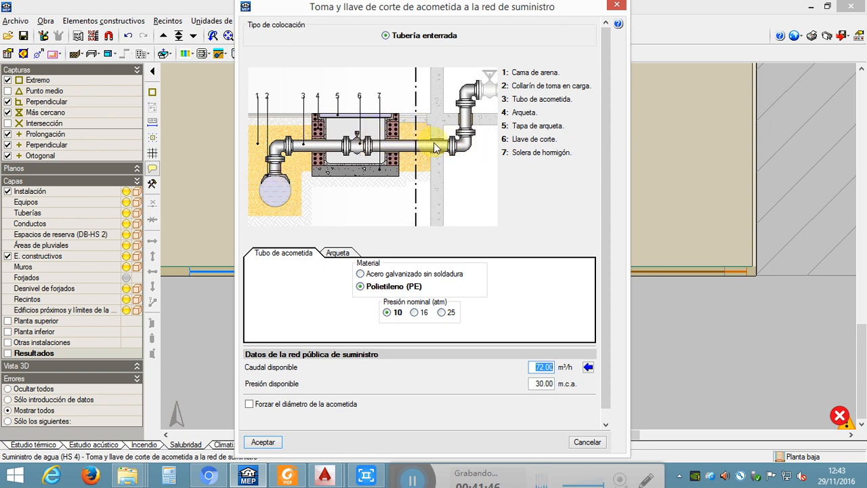
scroll(503, 218, down, 1)
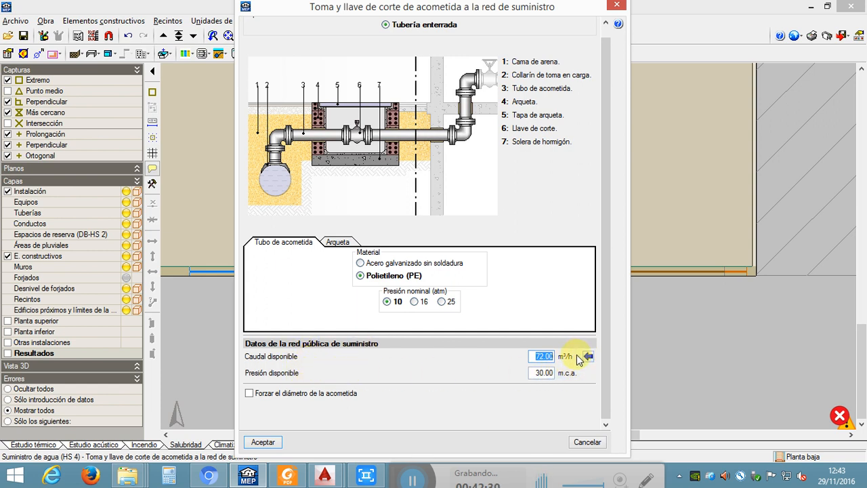
- Import the usual available flow for a 100 mm public supply network and check the permitted range of Caudal disponible
click(588, 357)
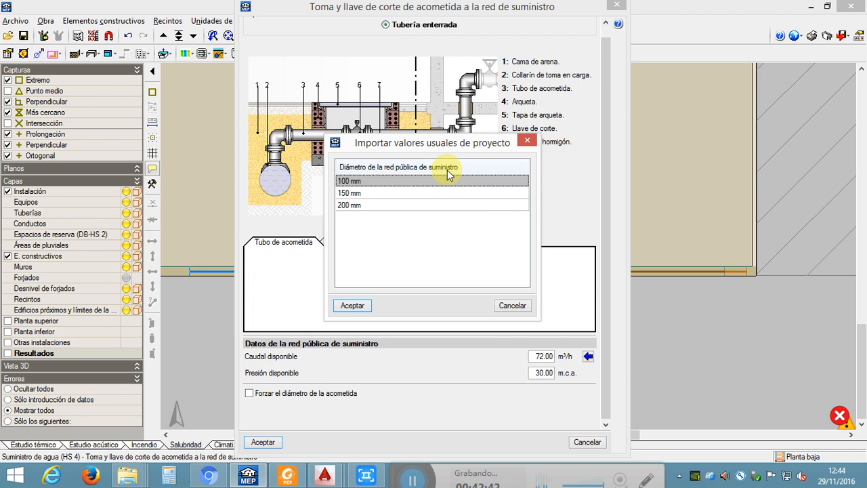
click(354, 204)
click(353, 180)
click(353, 305)
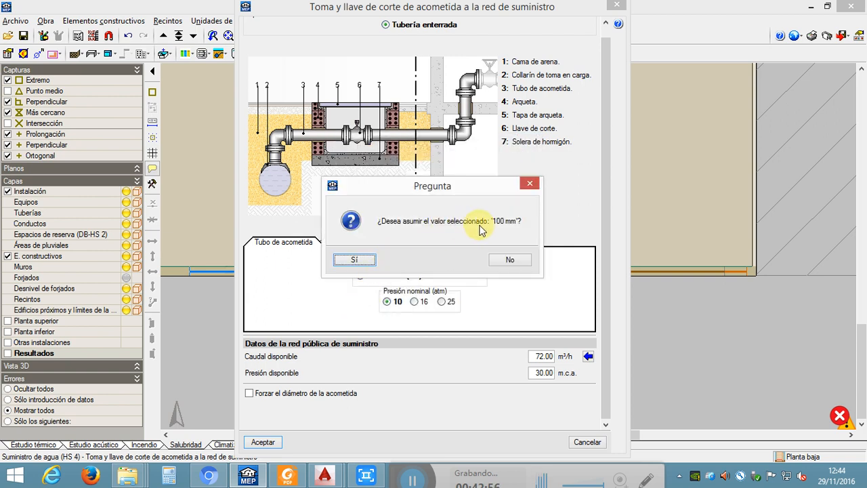
click(357, 260)
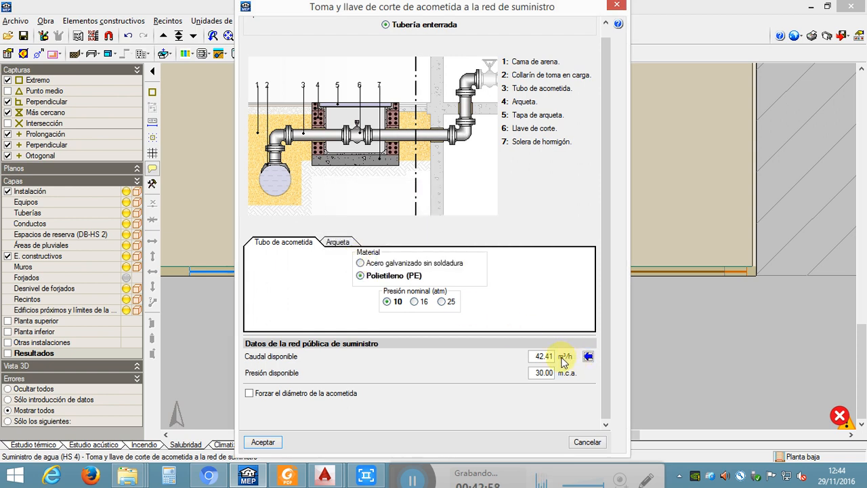
click(543, 355)
click(545, 356)
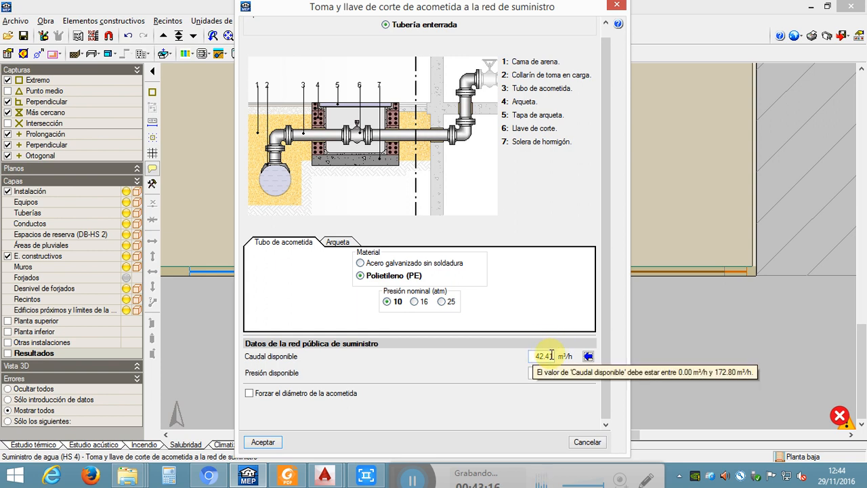
click(588, 357)
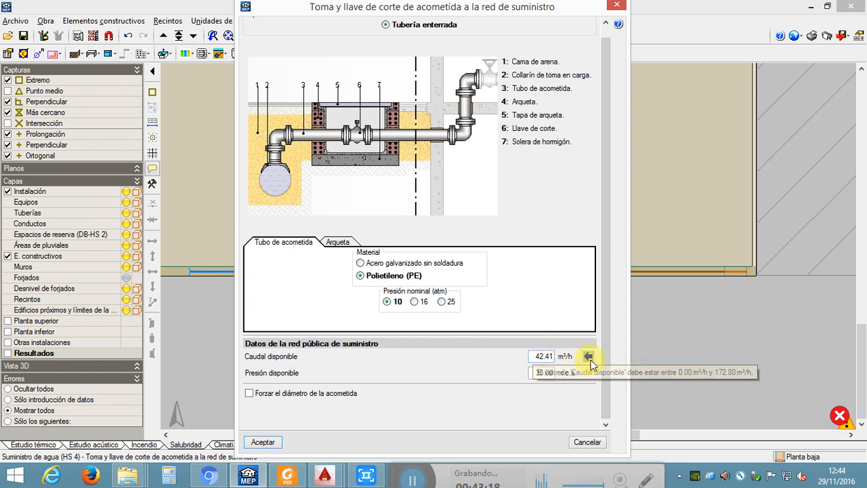
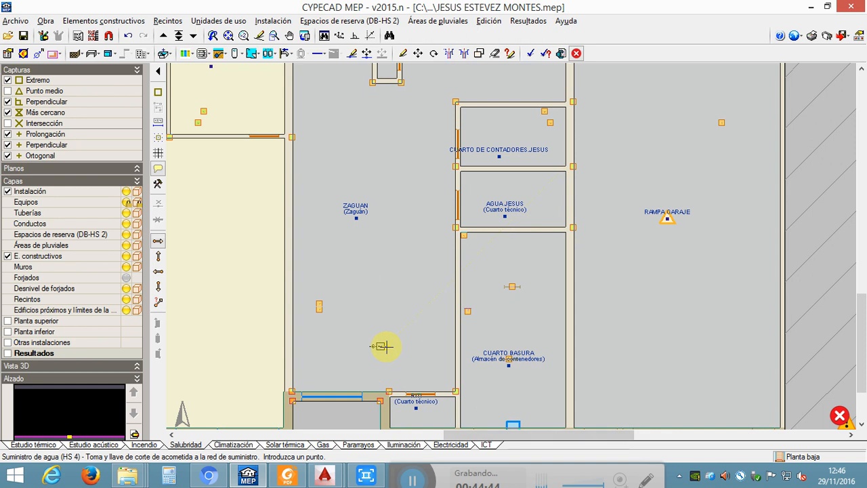
middle_drag(381, 346, 391, 188)
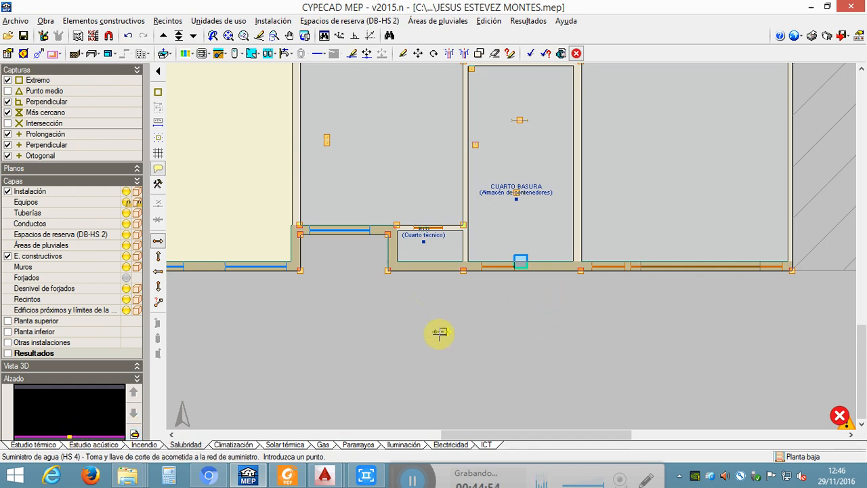
click(135, 433)
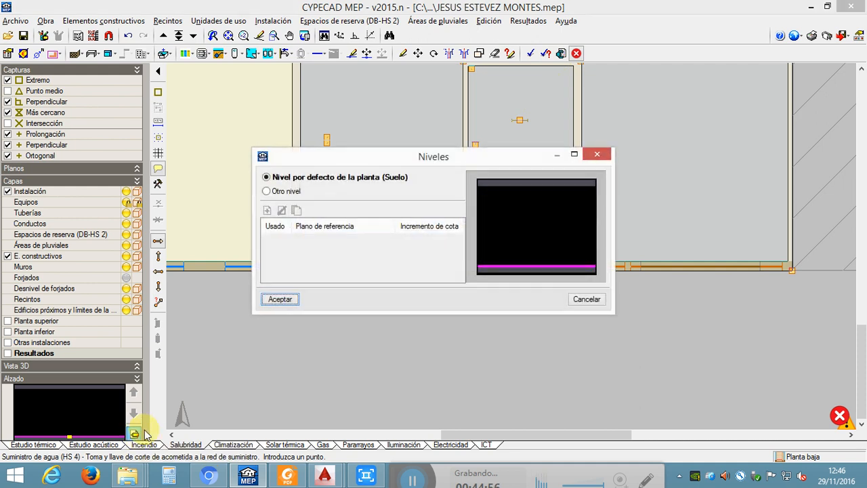
click(287, 192)
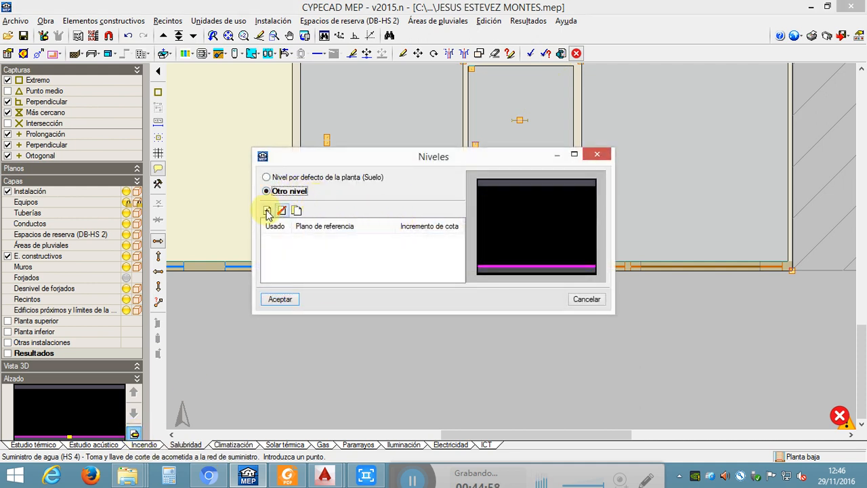
click(583, 300)
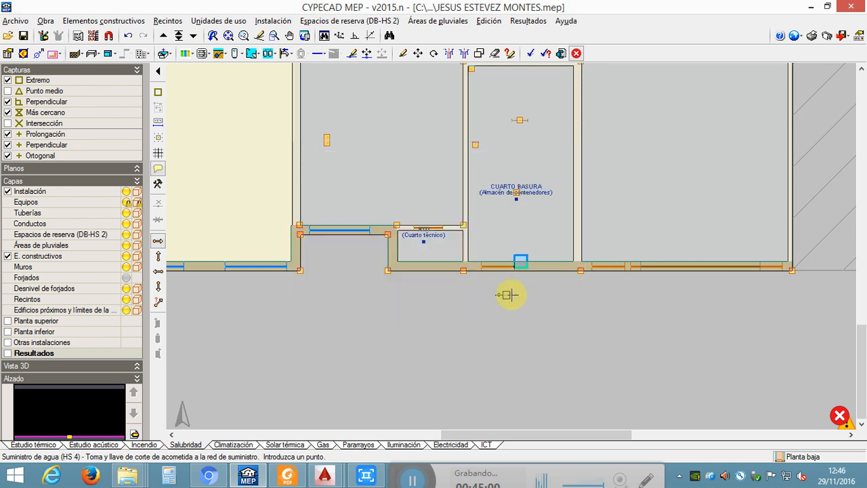
- Place the public network connection and shut-off valve outside the facade, in front of CUARTO BASURA, and end the placement command
scroll(542, 295, up, 1)
scroll(542, 296, up, 3)
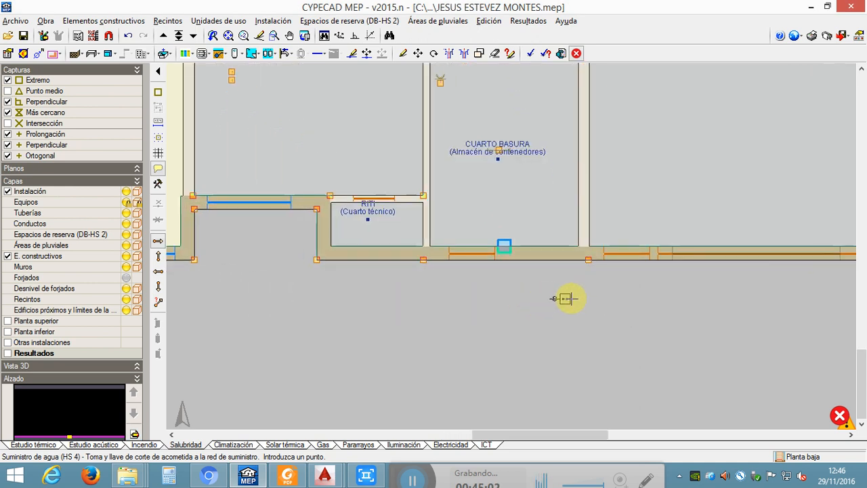
scroll(555, 293, down, 2)
middle_drag(507, 300, 522, 309)
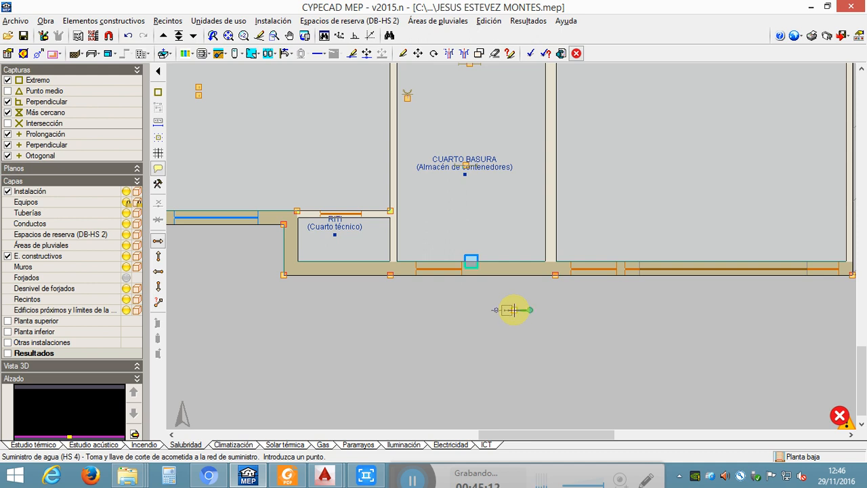
click(509, 310)
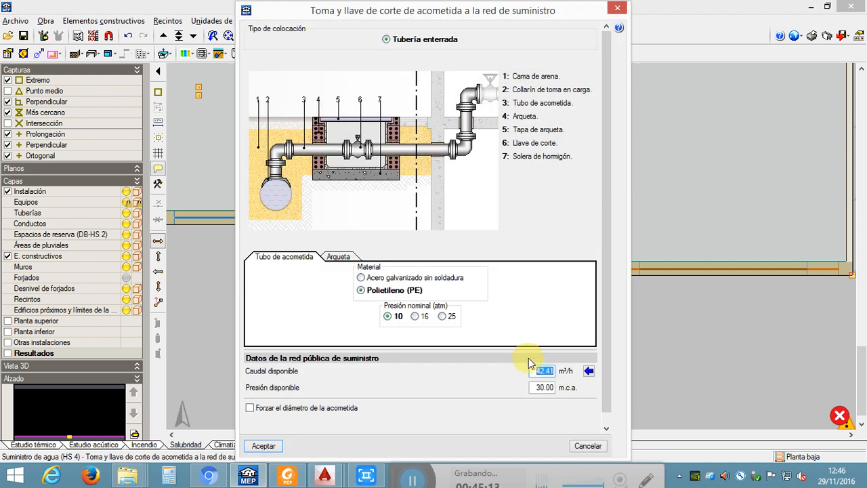
click(588, 445)
scroll(509, 324, up, 3)
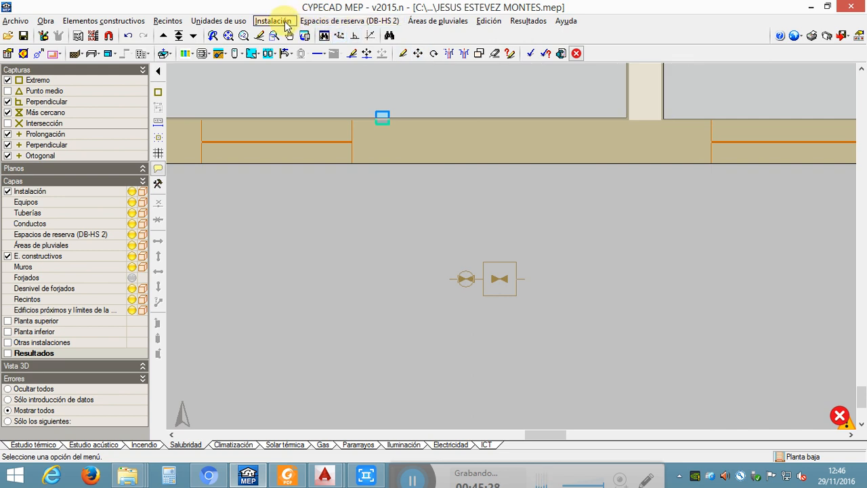
click(433, 53)
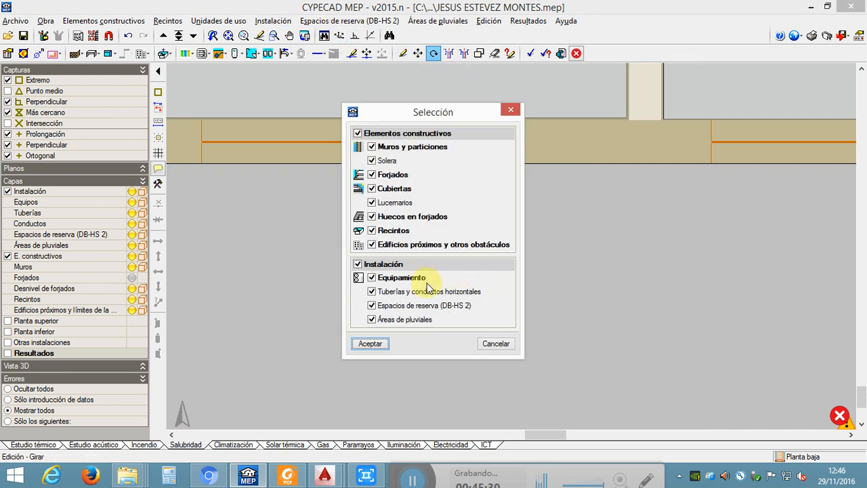
click(371, 344)
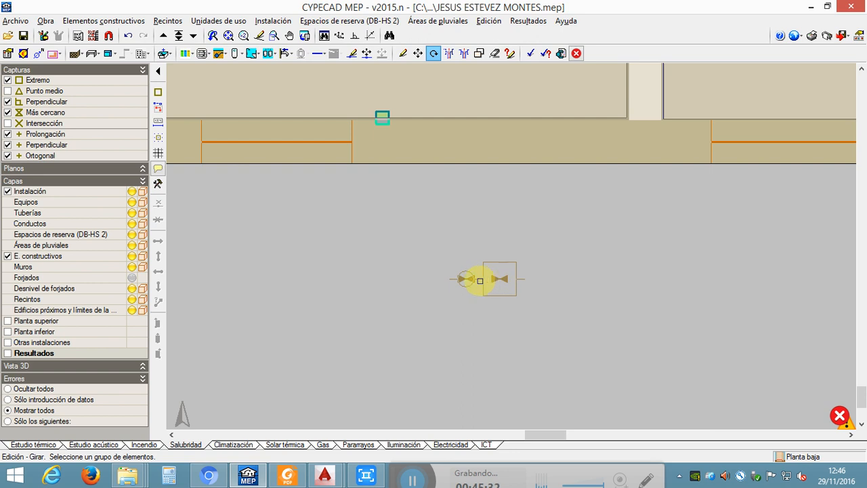
click(366, 230)
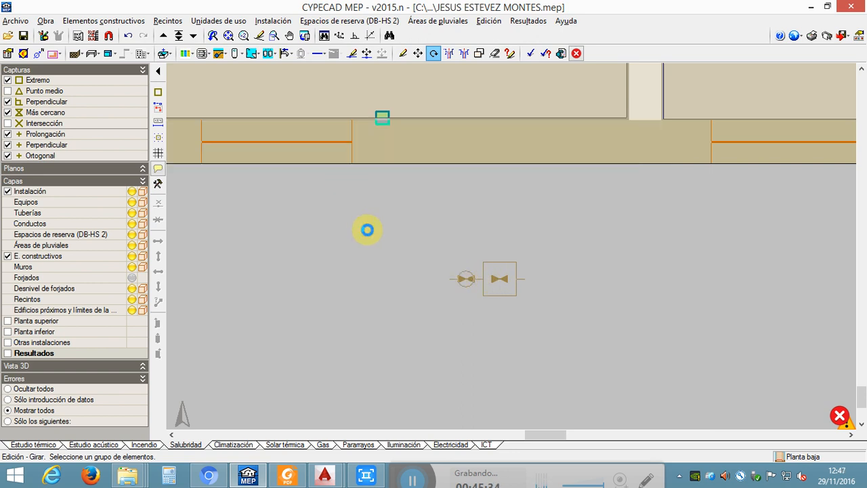
click(495, 342)
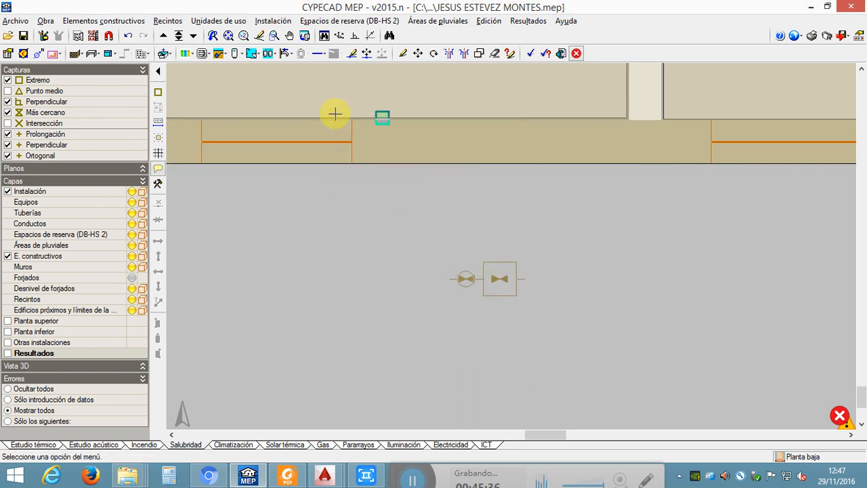
- Rotate the placed connection and shut-off valve with the installation's Girar command so its outlet end faces the building facade
click(273, 20)
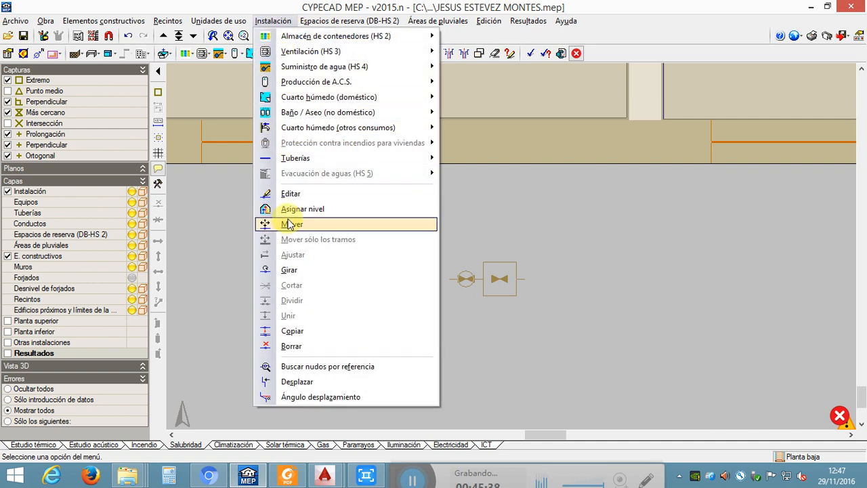
click(289, 270)
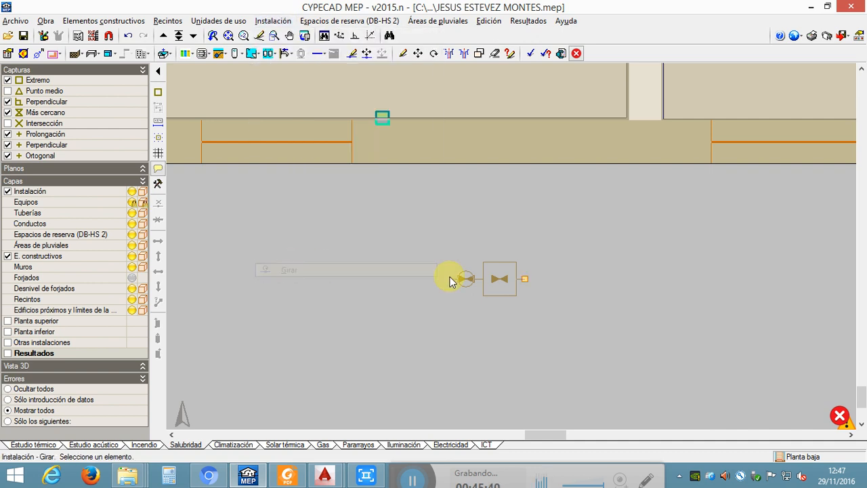
click(519, 280)
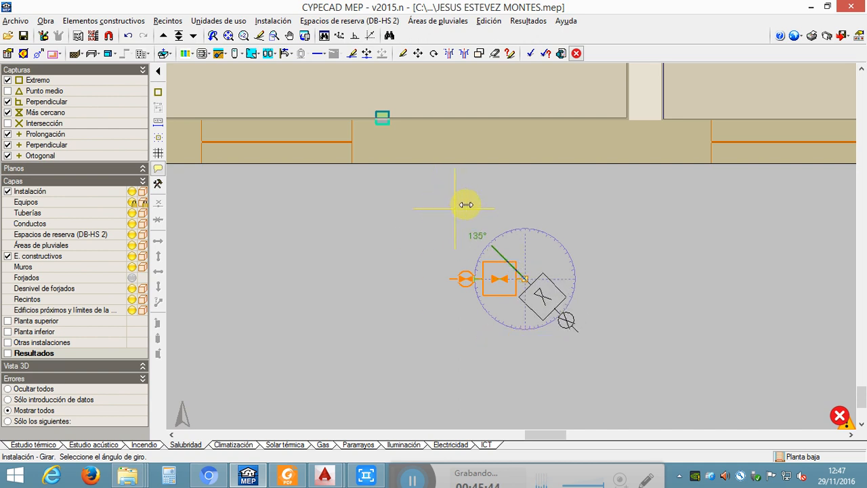
click(519, 190)
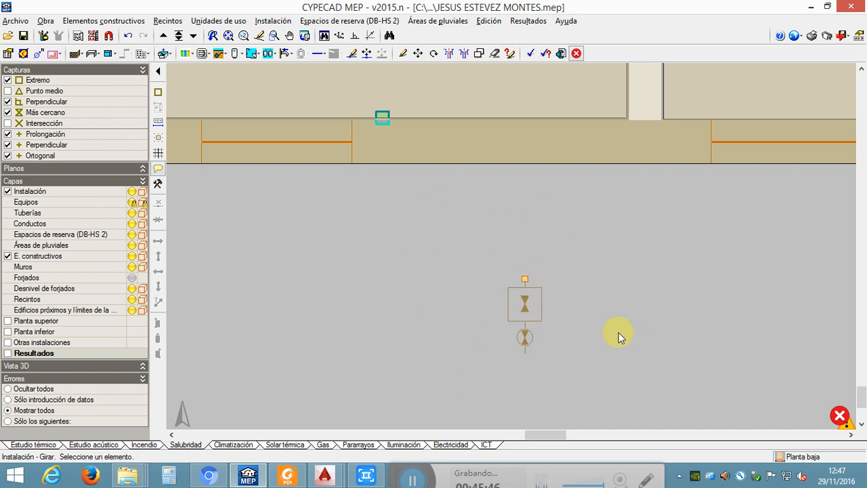
right_click(567, 302)
scroll(588, 318, down, 1)
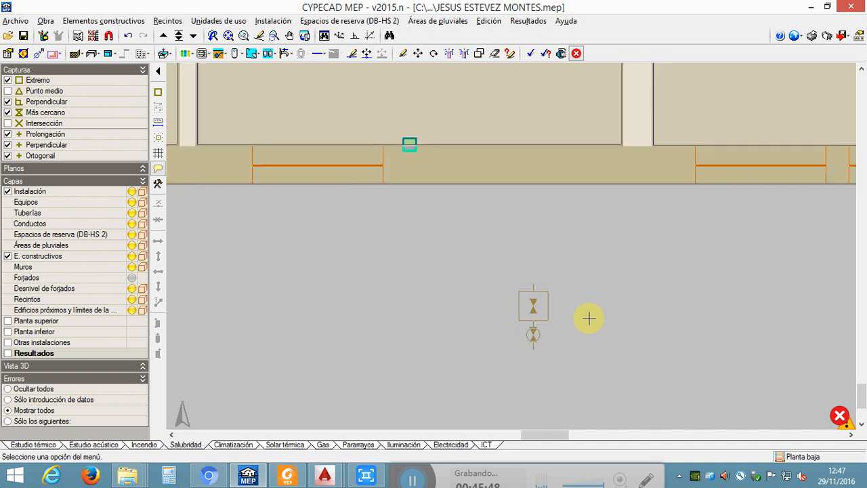
middle_drag(589, 309, 574, 273)
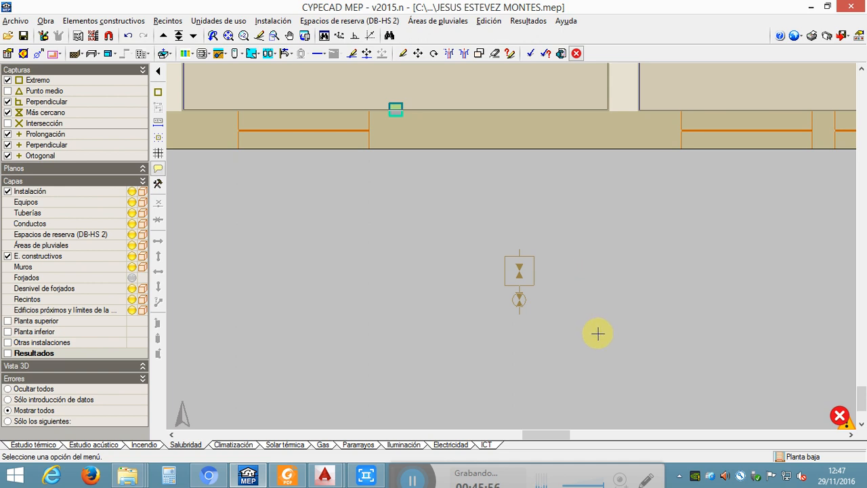
middle_drag(598, 335, 596, 328)
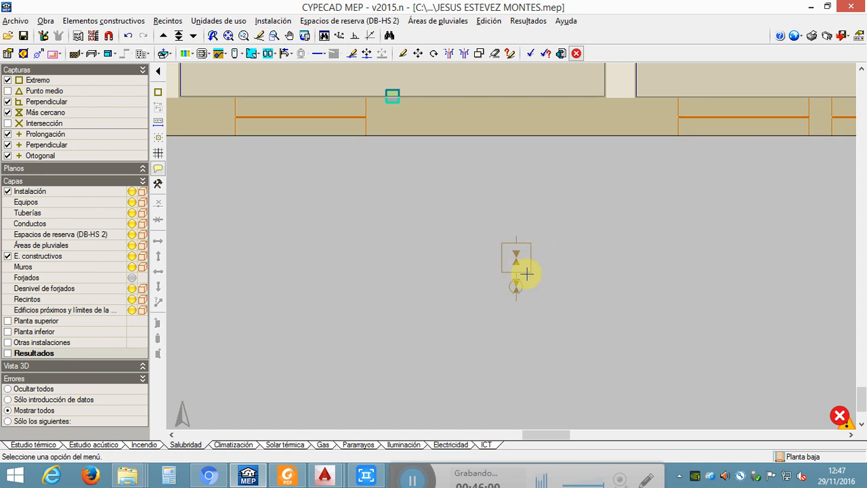
- Switch to Foxit Reader and examine the acometida and general installation part of the water supply scheme
click(290, 476)
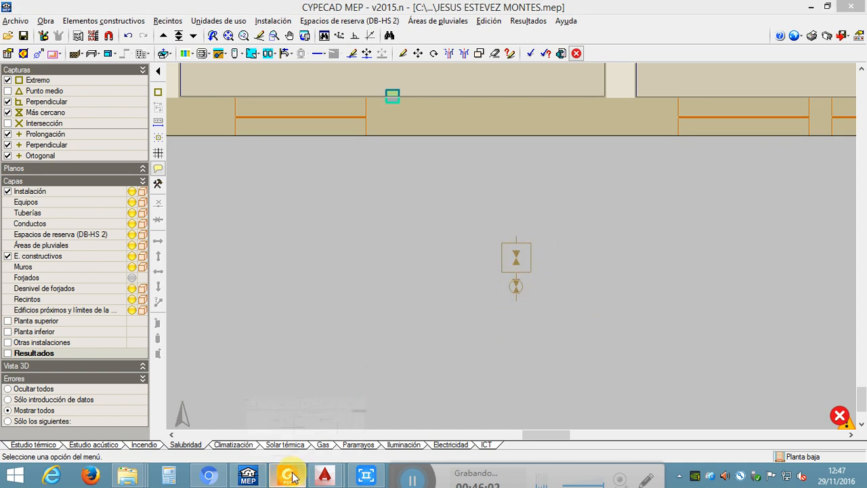
scroll(368, 329, down, 1)
scroll(456, 287, up, 4)
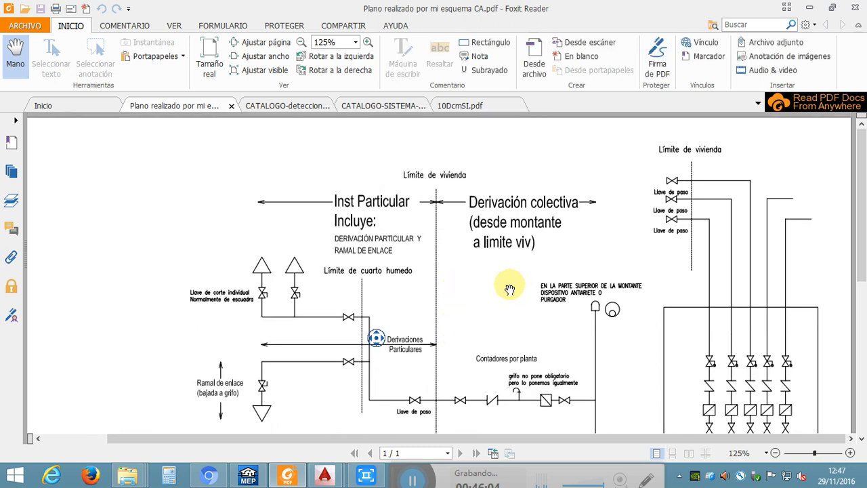
drag(382, 320, 693, 86)
scroll(381, 155, down, 2)
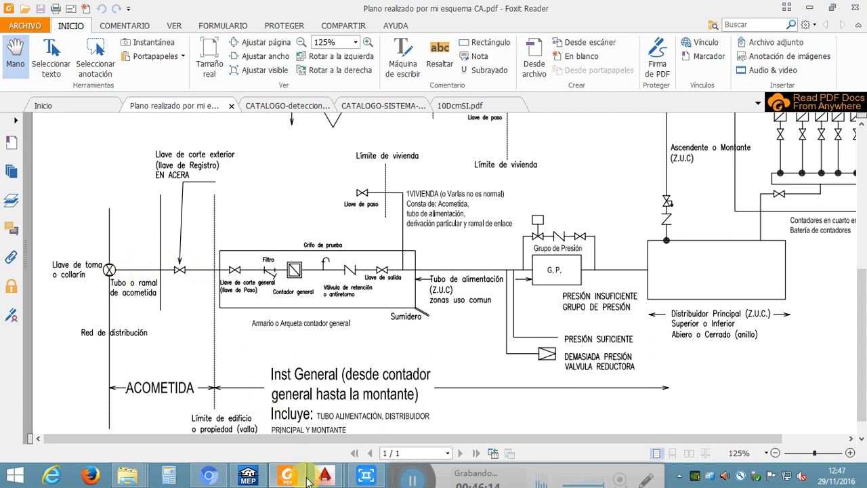
- Return to CYPECAD MEP, start the Llave de corte general dentro de la propiedad element and compare its two accessory measurement methods
click(250, 477)
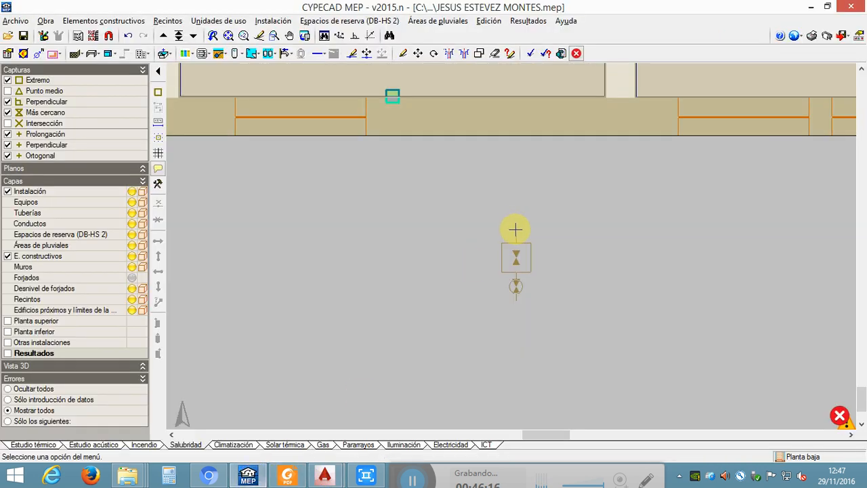
click(282, 23)
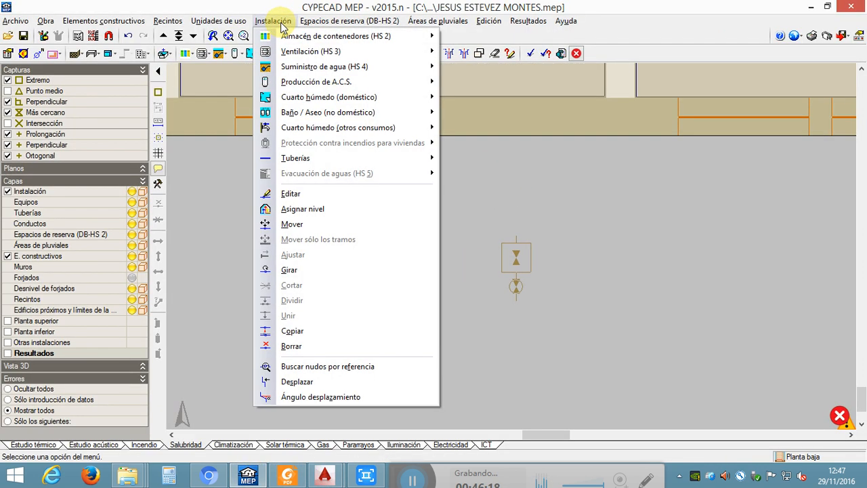
mouse_move(311, 67)
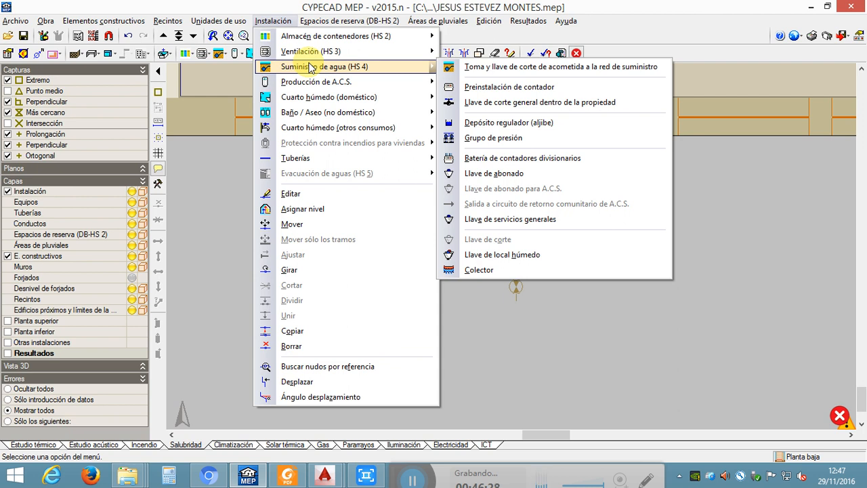
click(577, 105)
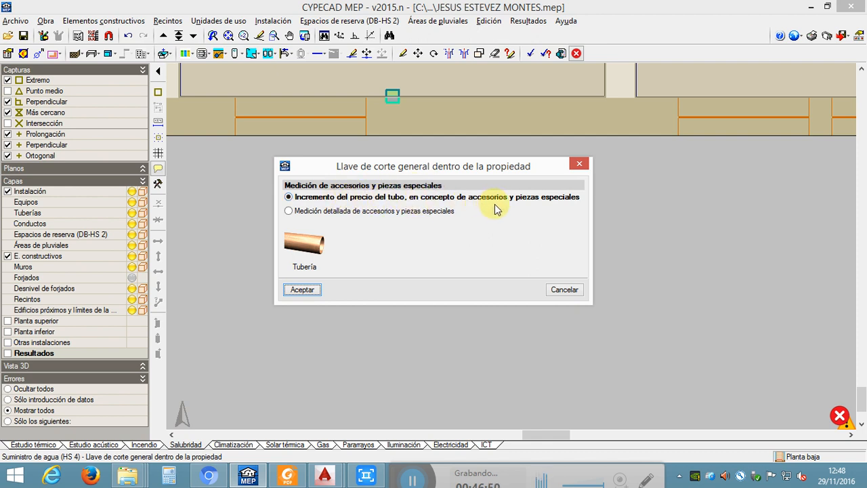
click(363, 215)
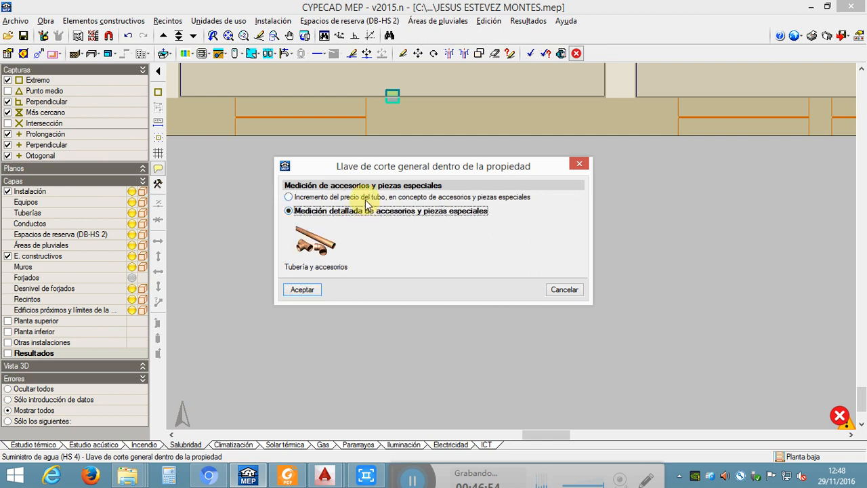
click(361, 197)
click(352, 212)
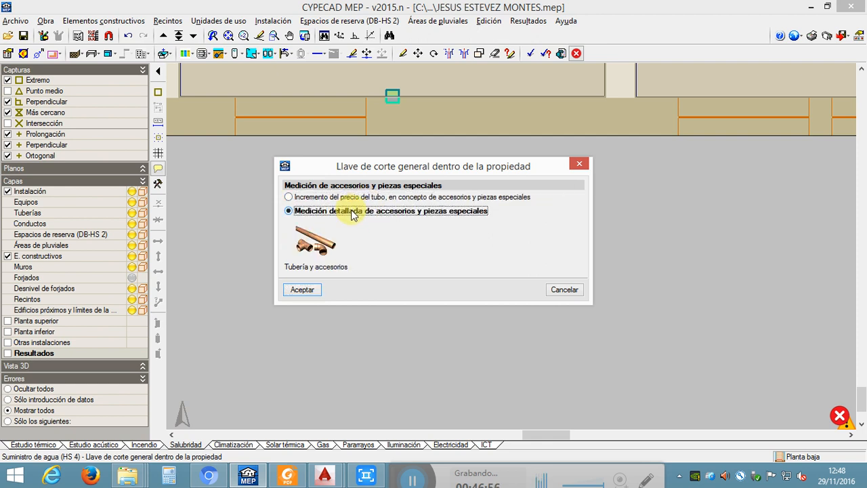
click(352, 202)
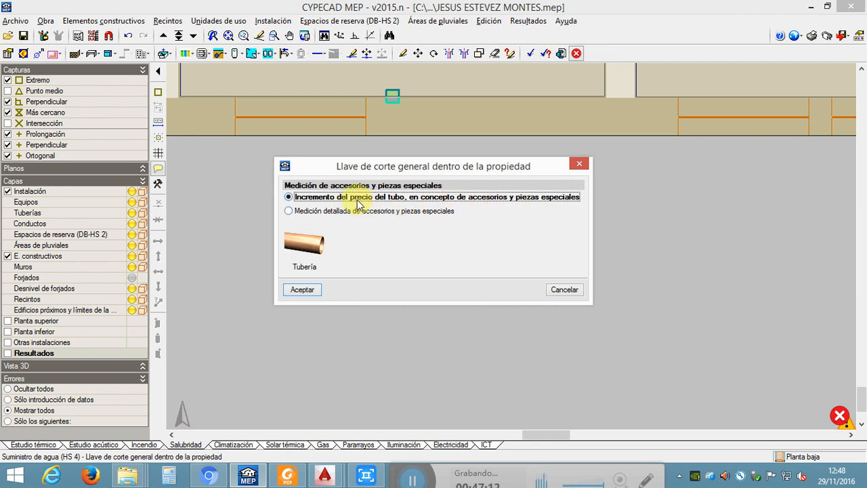
click(331, 212)
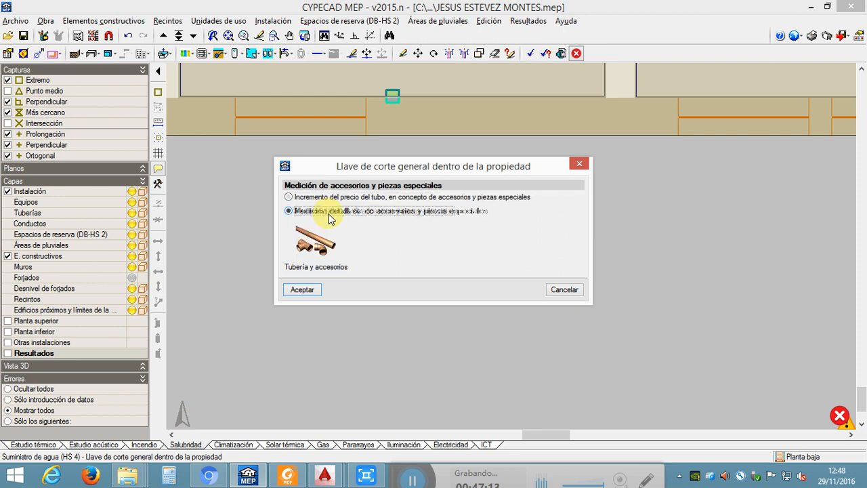
- Review the pipe materials and valve options under detailed measurement, and set the accessory measurement to Incremento del precio del tubo
click(314, 248)
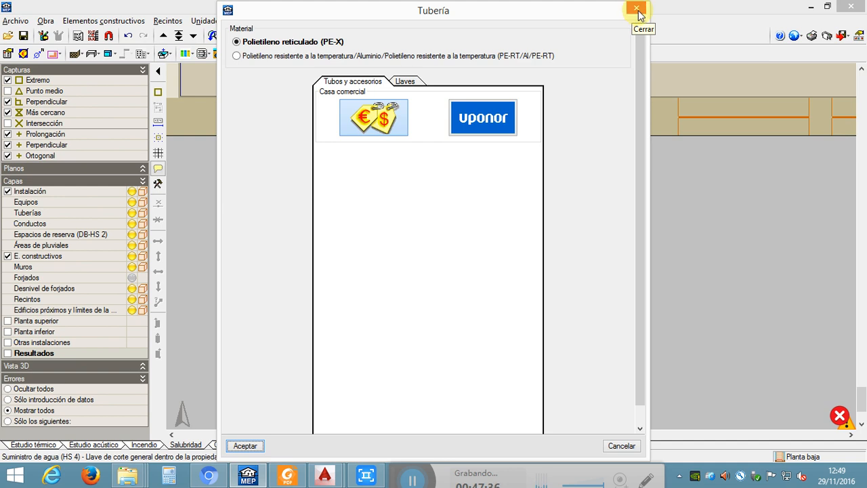
click(405, 82)
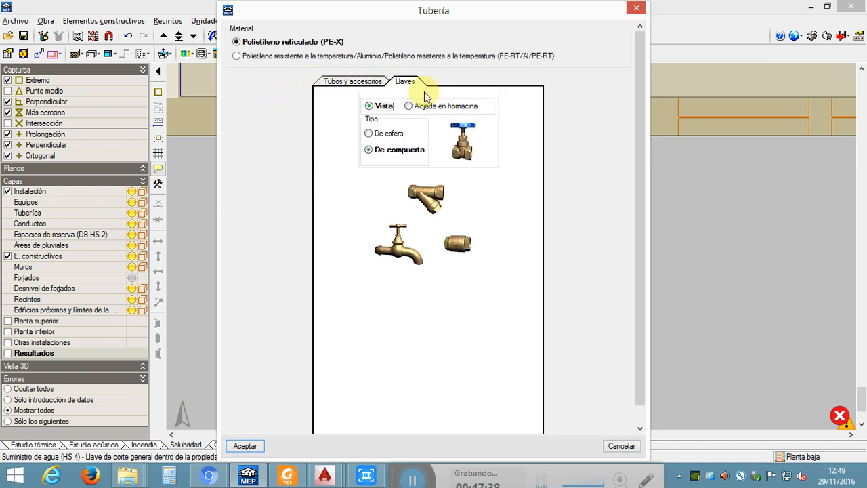
click(236, 55)
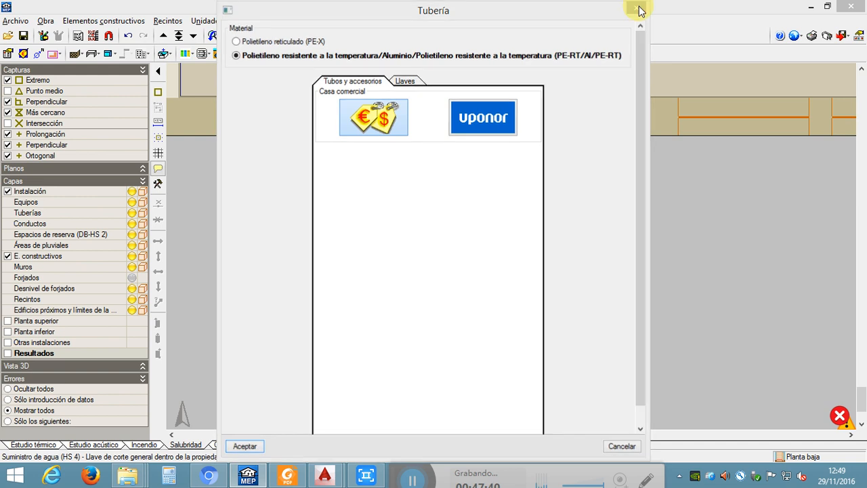
click(638, 11)
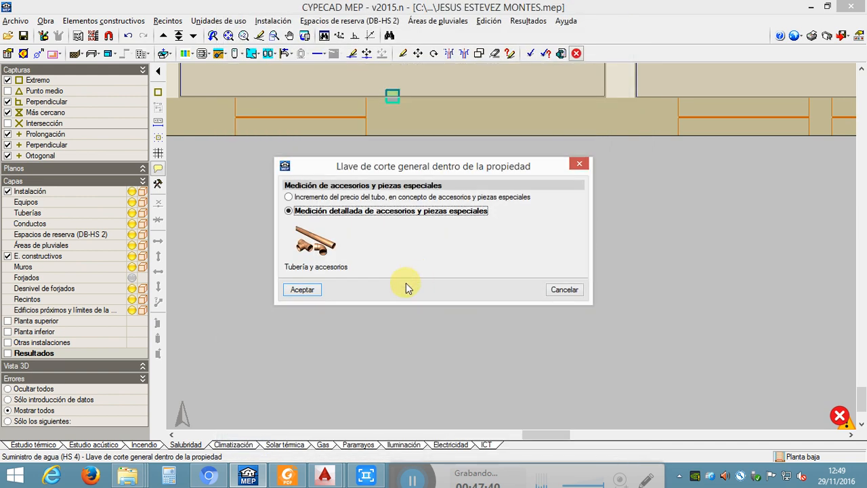
click(313, 200)
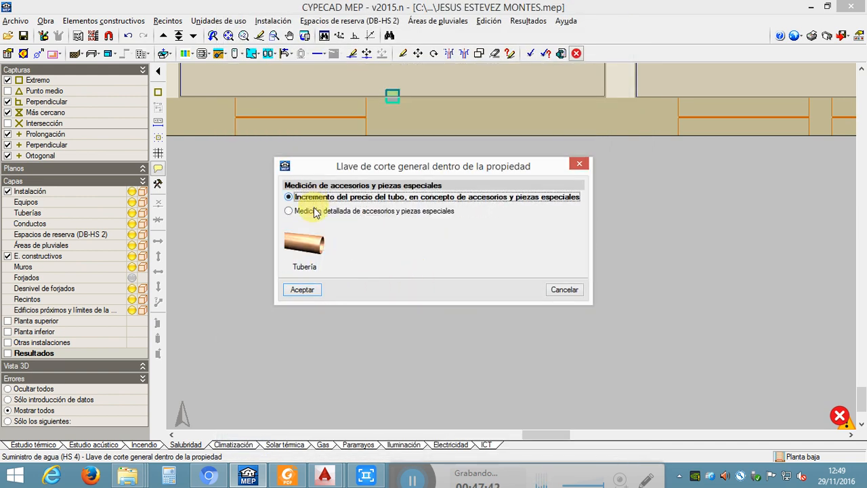
- Open the Tubería settings and compare the surface-mounted placement diagram with the buried one
click(305, 242)
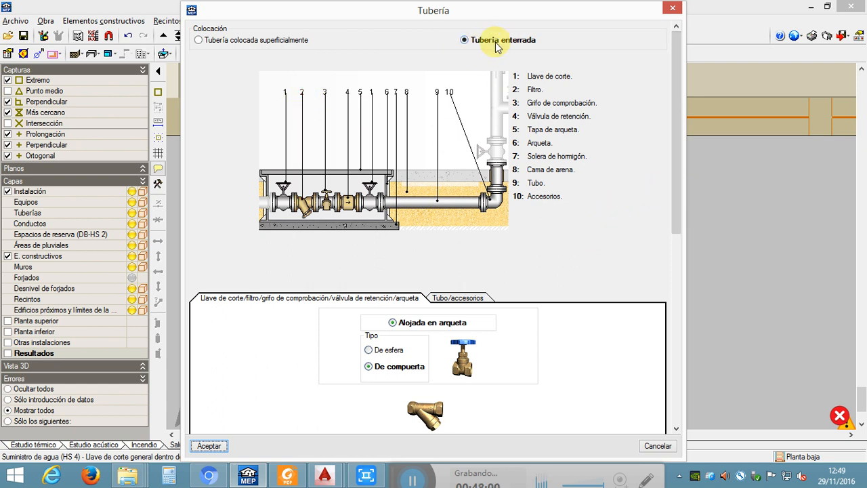
click(267, 43)
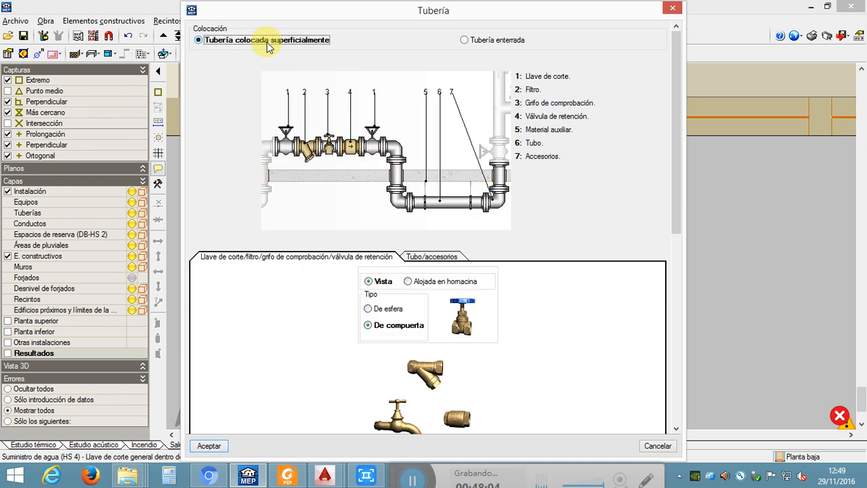
click(488, 42)
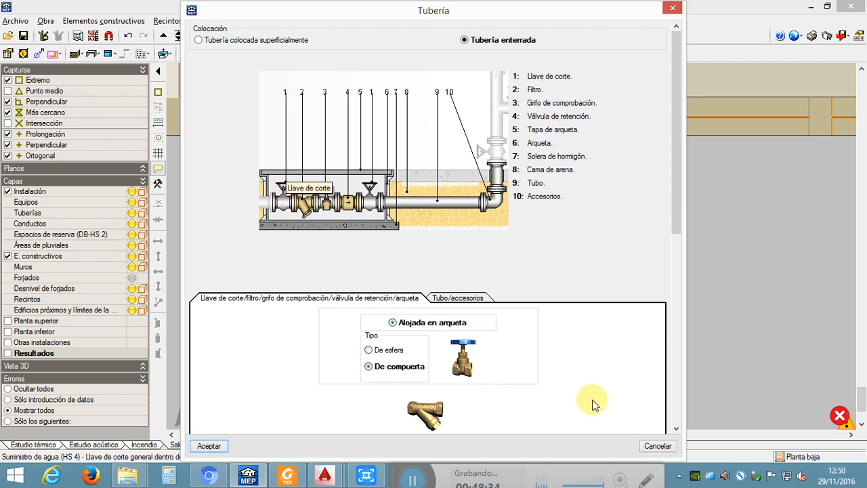
click(826, 478)
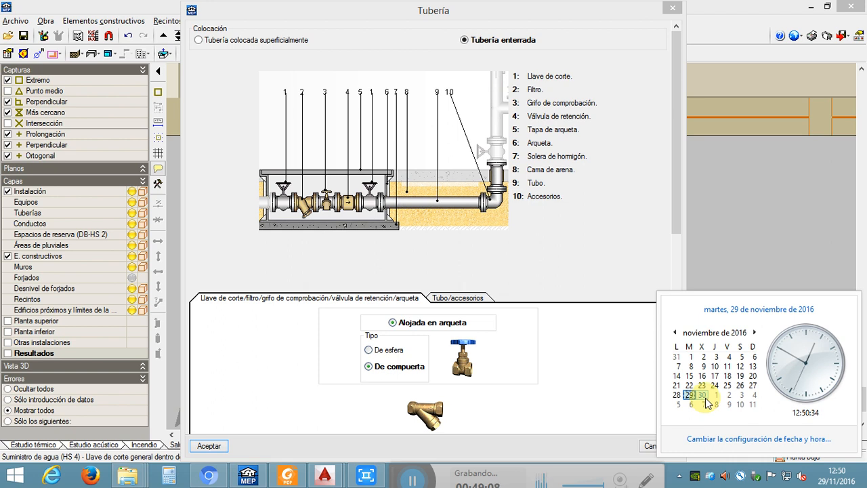
click(730, 266)
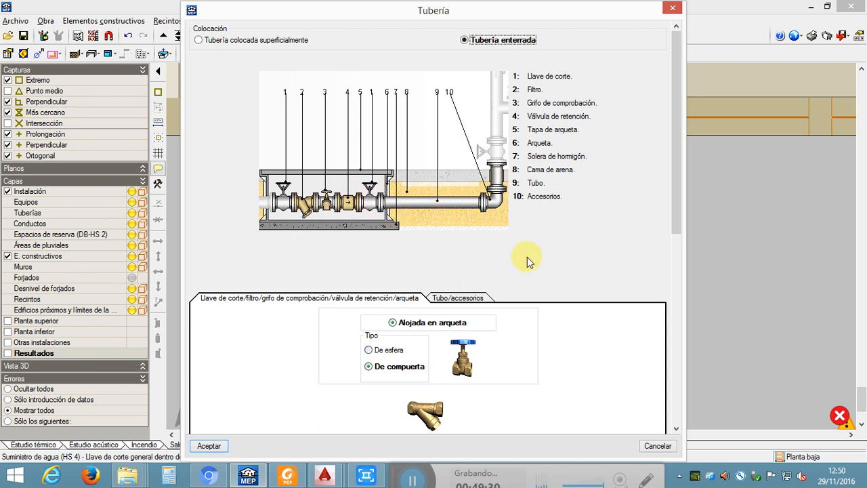
- Set the pipe placement to Tubería colocada superficialmente and review the elements in its diagram
scroll(525, 255, down, 5)
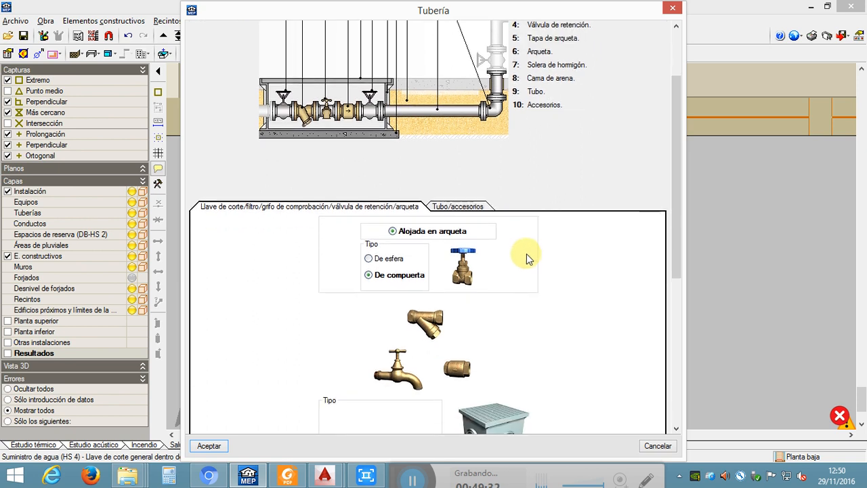
scroll(529, 256, up, 5)
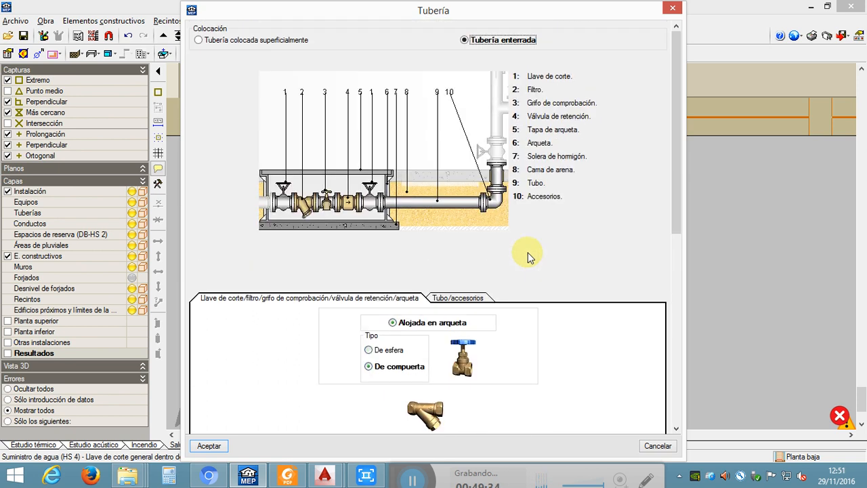
click(225, 40)
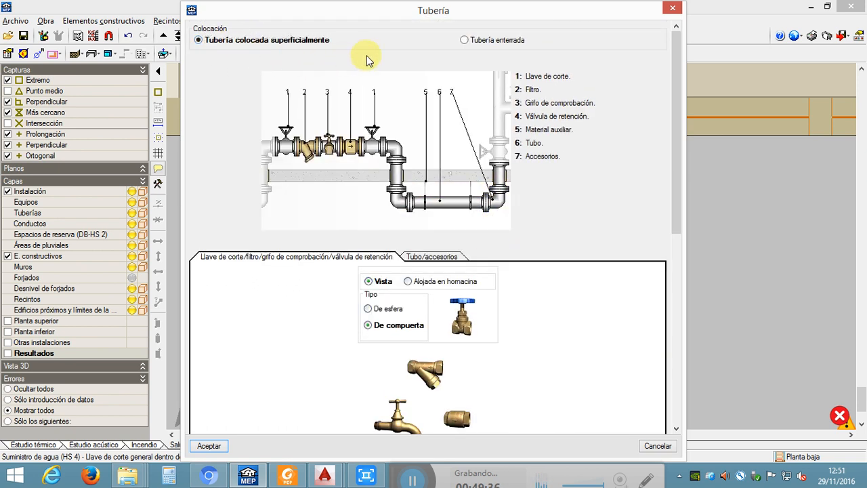
scroll(406, 118, down, 9)
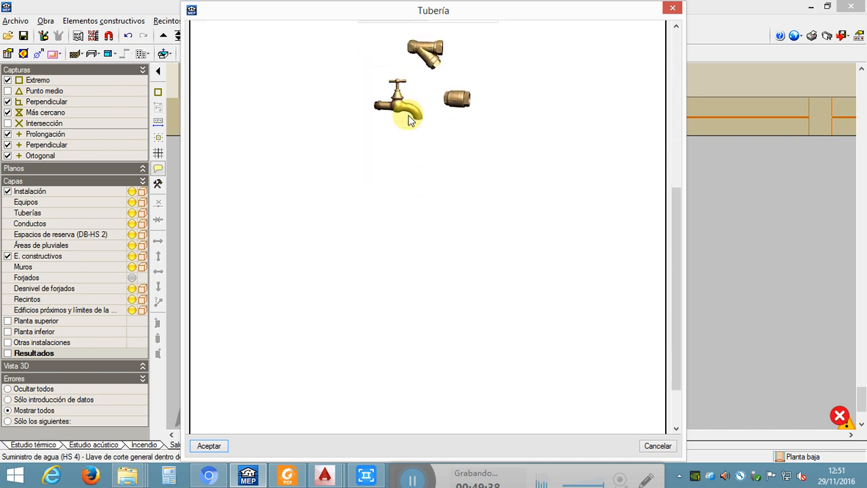
scroll(410, 120, up, 3)
scroll(410, 120, up, 6)
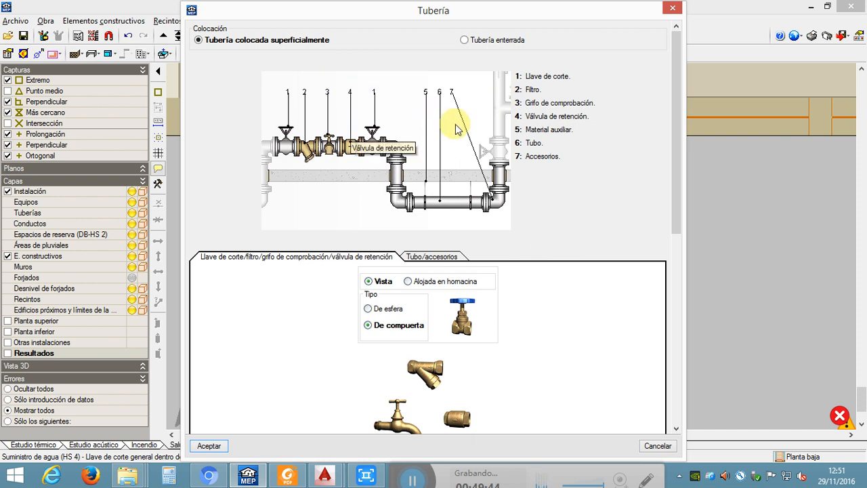
- Try the De esfera valve type and the Alojada en hornacina housing, restoring De compuerta and Vista
scroll(405, 132, down, 1)
scroll(529, 198, down, 2)
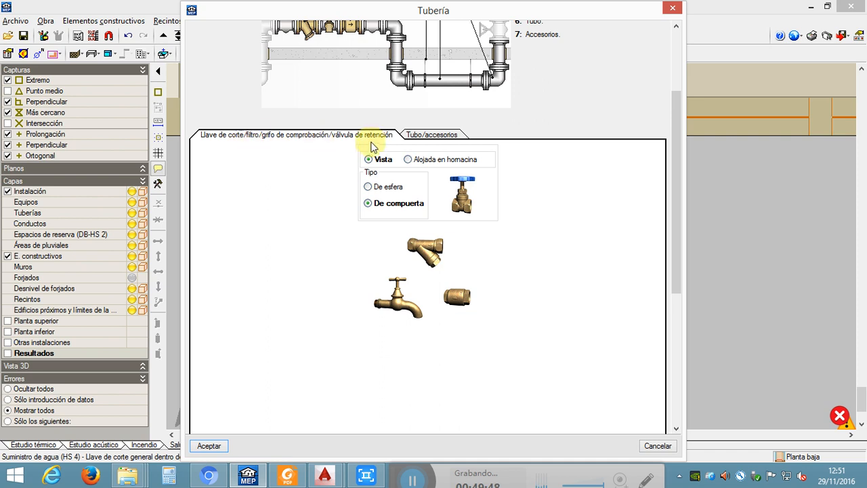
click(392, 194)
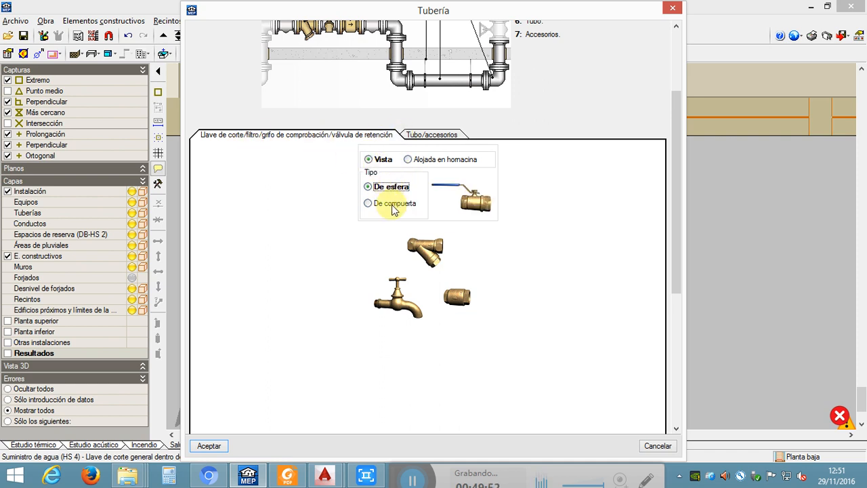
click(391, 205)
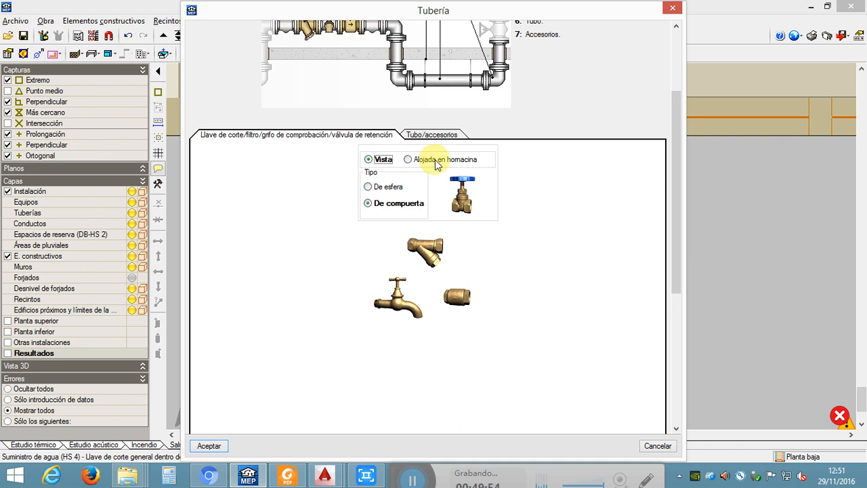
click(423, 161)
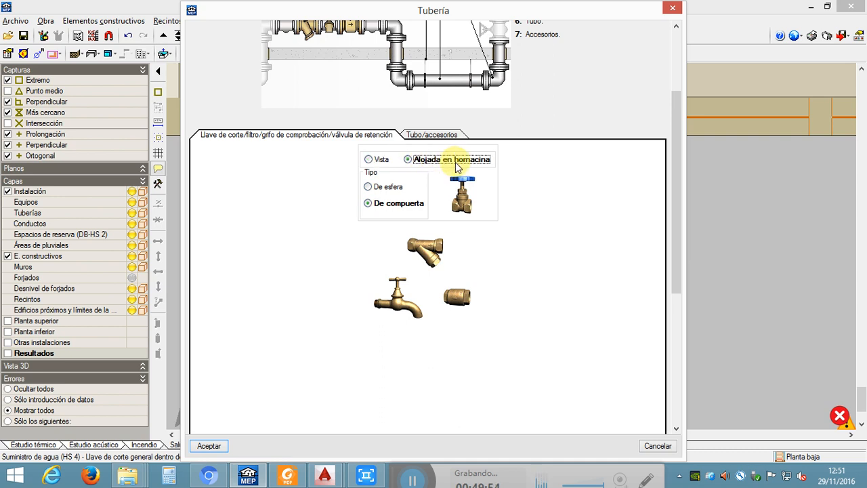
click(379, 161)
- Review the pipe materials, commercial brands and price increment under Tubo/accesorios
click(419, 135)
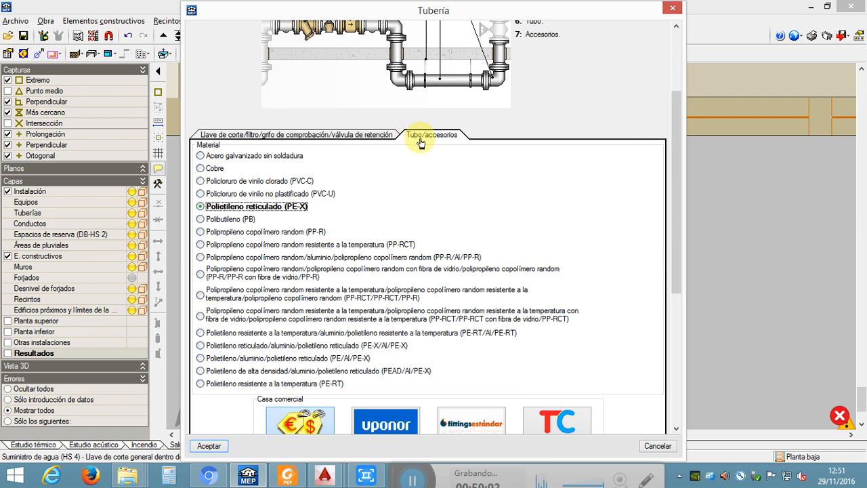
scroll(554, 110, up, 3)
scroll(569, 122, up, 3)
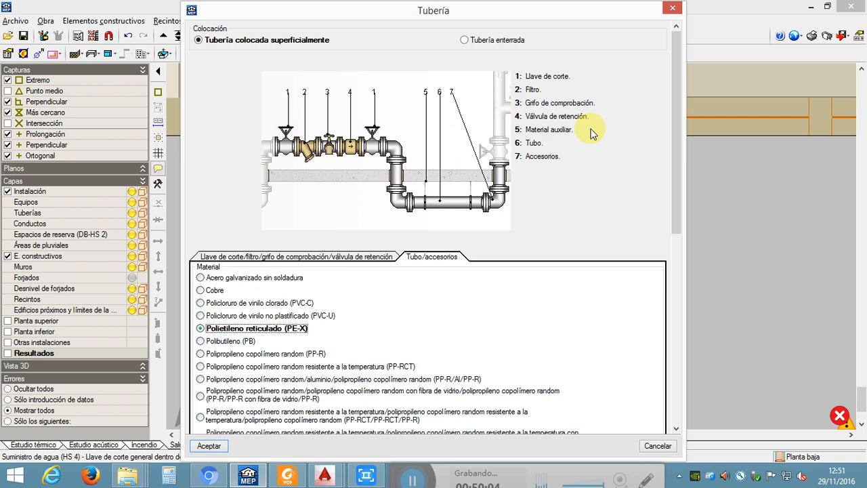
scroll(576, 132, down, 10)
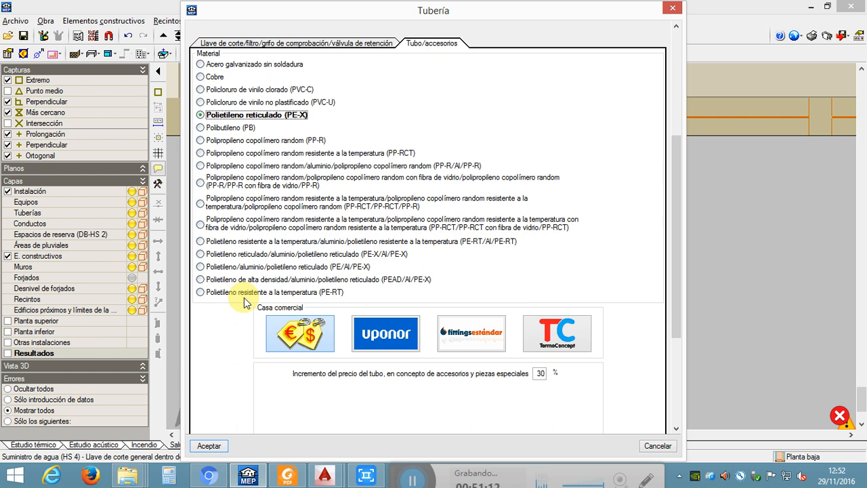
- Switch to FONTANERIA.dwg in AutoCAD, maximize its window and view the plumbing plans as a whole
mouse_move(324, 480)
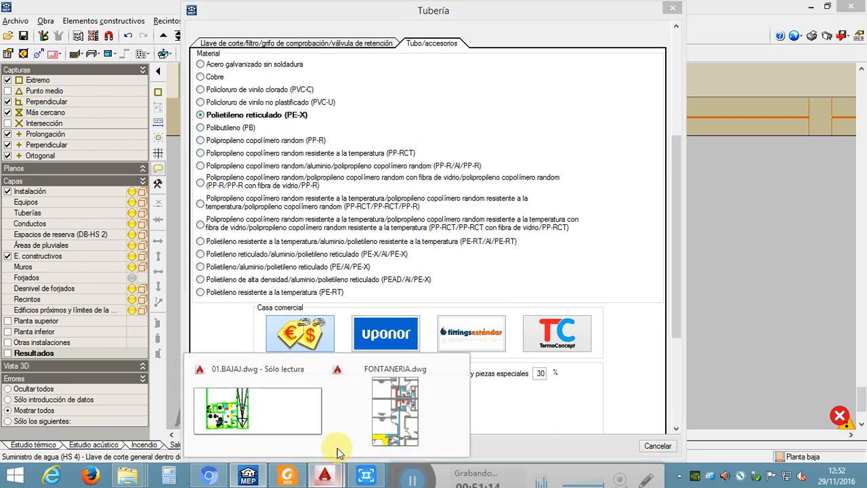
click(384, 412)
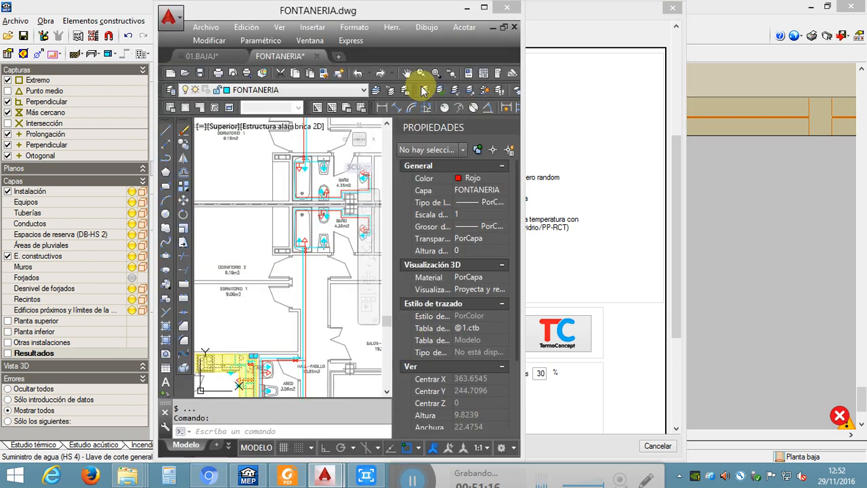
click(484, 7)
scroll(650, 211, down, 10)
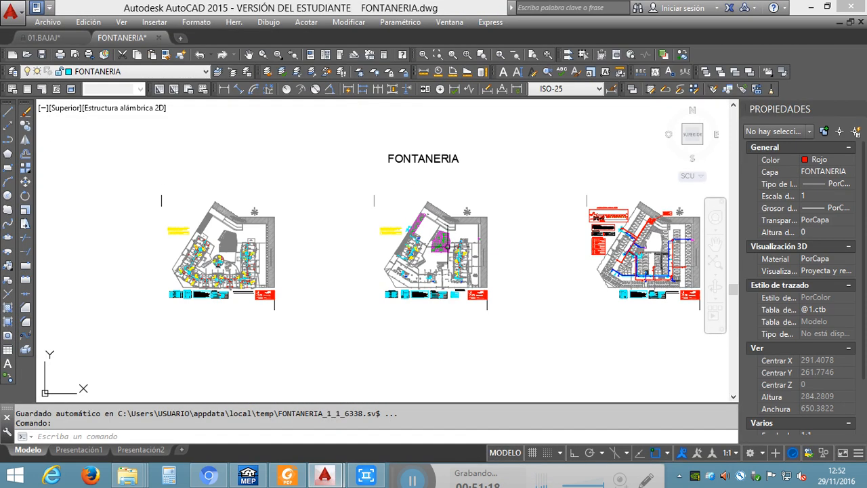
- Examine the pipe labels along the cyan supply line running from the general valve on the garage plan
scroll(650, 211, up, 6)
middle_drag(627, 238, 444, 329)
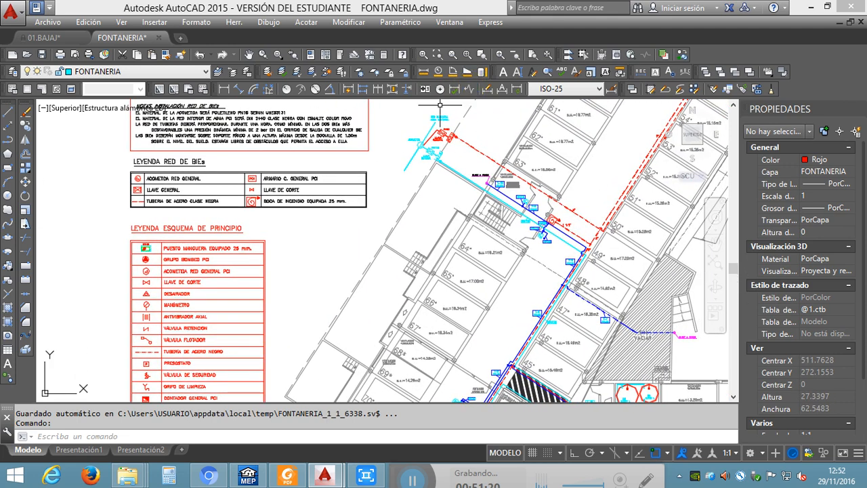
scroll(448, 121, up, 8)
middle_drag(584, 290, 235, 112)
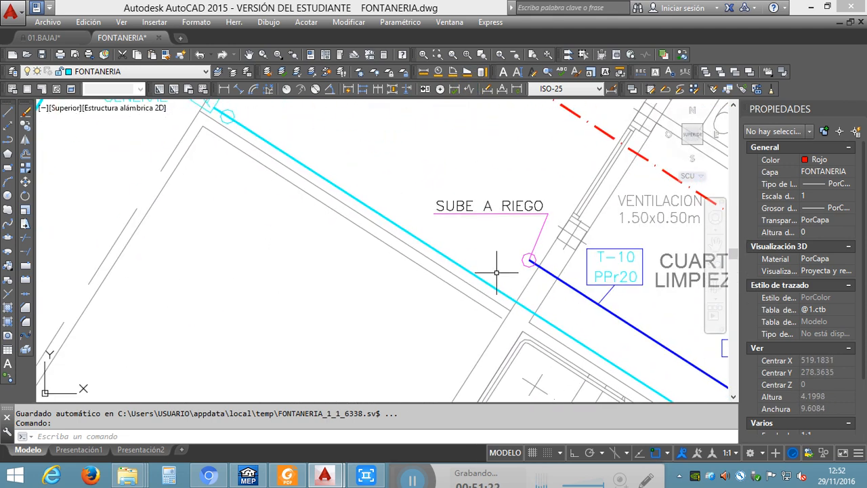
scroll(499, 271, down, 4)
middle_drag(482, 247, 390, 203)
scroll(478, 263, up, 2)
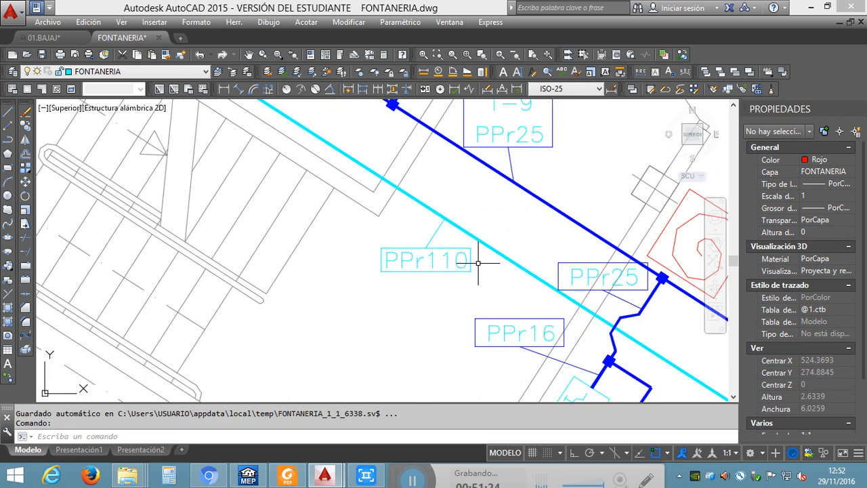
scroll(431, 272, down, 8)
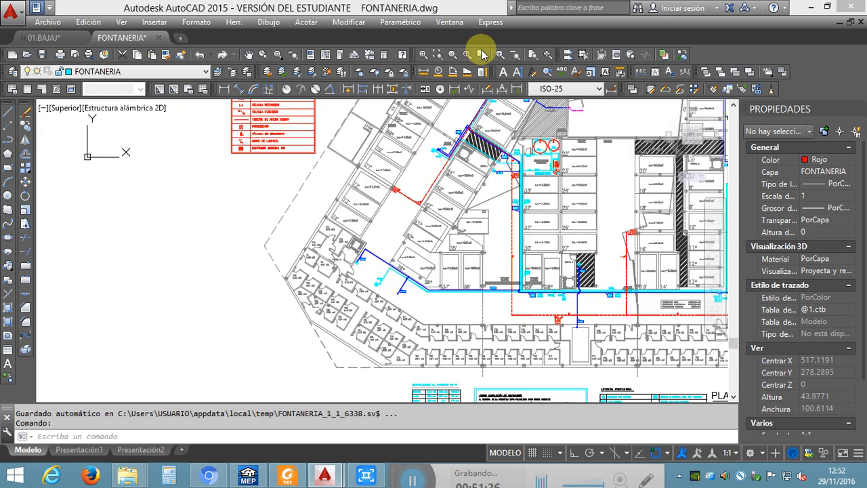
- Examine the Derivaciones al aparato PE-X table beneath the garage plan
middle_drag(433, 365, 460, 210)
scroll(447, 257, up, 2)
scroll(474, 280, up, 1)
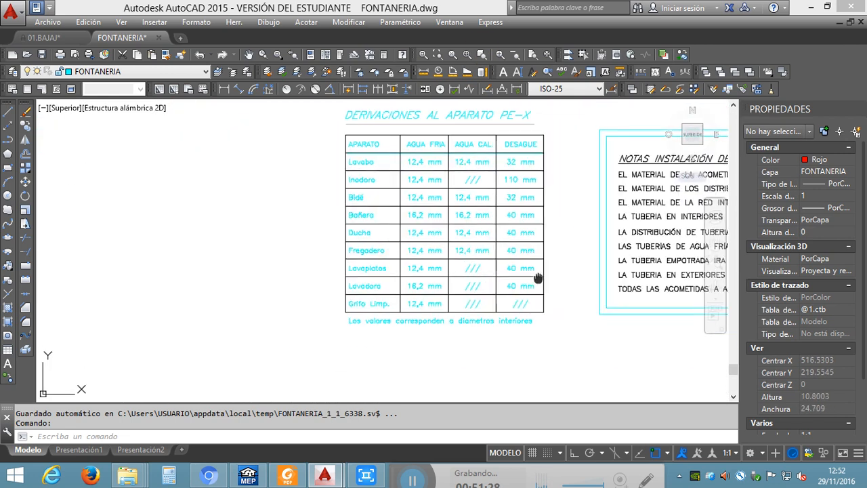
middle_drag(537, 277, 575, 386)
scroll(575, 379, down, 4)
scroll(459, 163, up, 1)
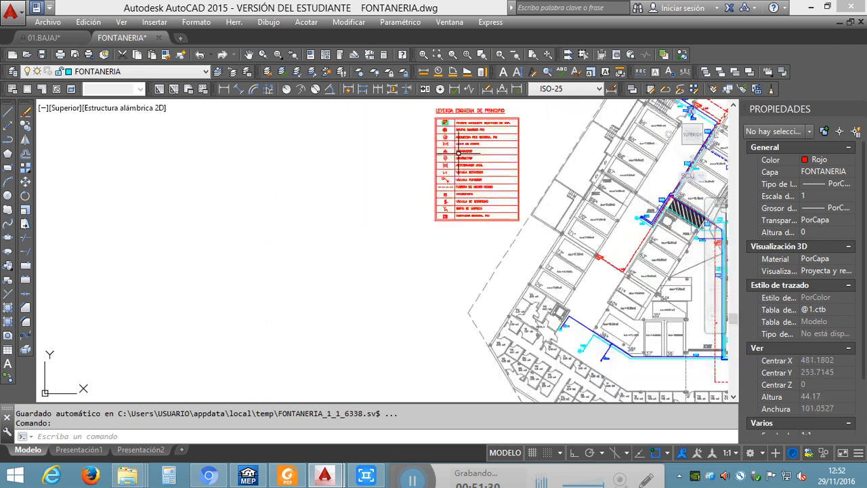
- Read the pipe material entries in the Leyenda Fontanería table beneath the garage plan
middle_drag(513, 199, 315, 100)
scroll(636, 368, up, 6)
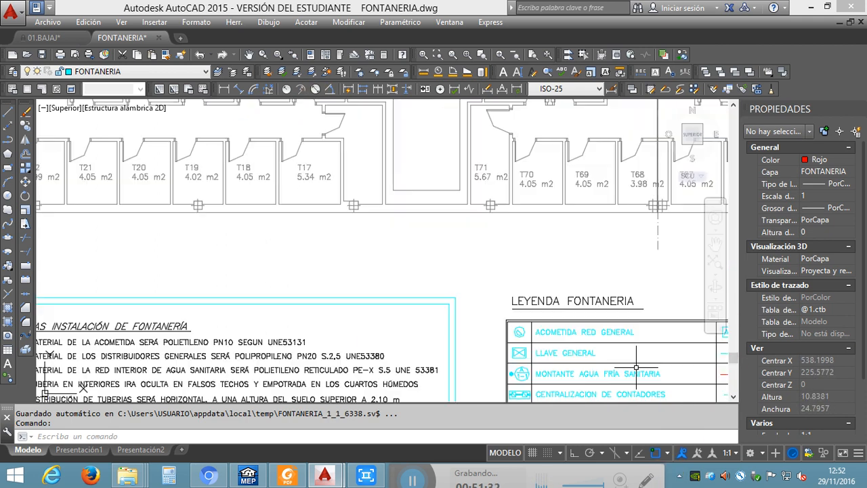
mouse_move(635, 368)
middle_down()
mouse_move(465, 229)
mouse_move(507, 216)
mouse_move(492, 204)
middle_up()
scroll(474, 228, up, 2)
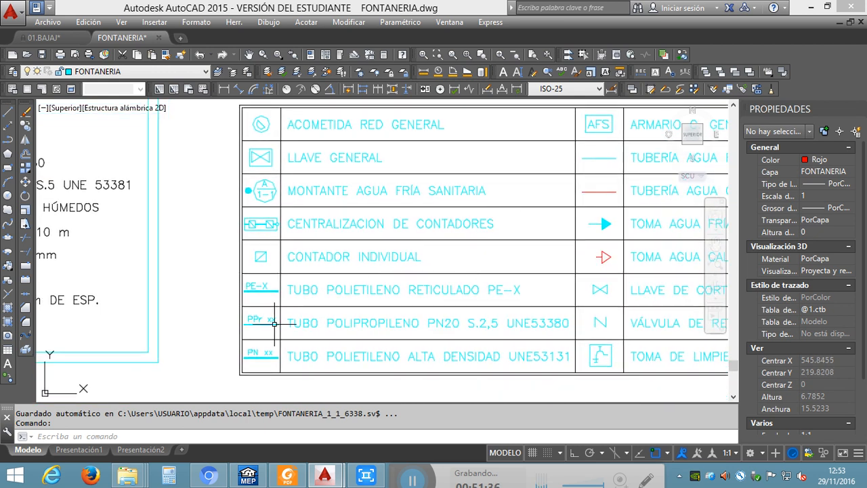
middle_drag(276, 319, 243, 268)
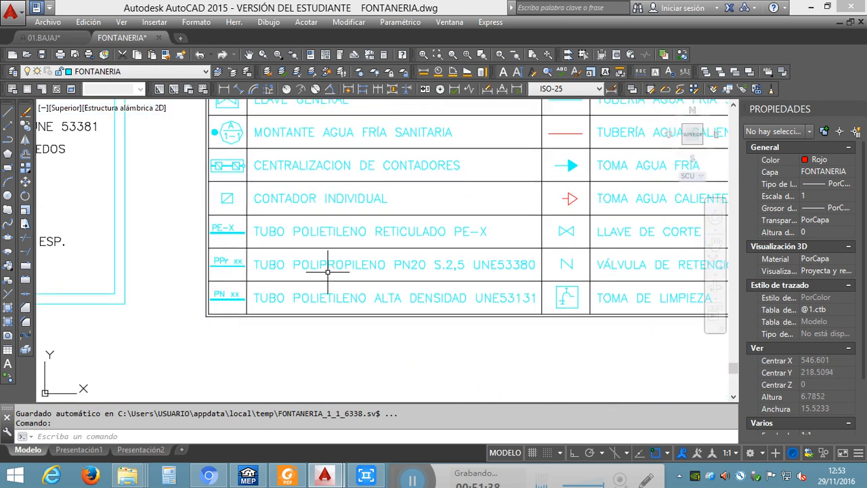
middle_drag(327, 272, 300, 270)
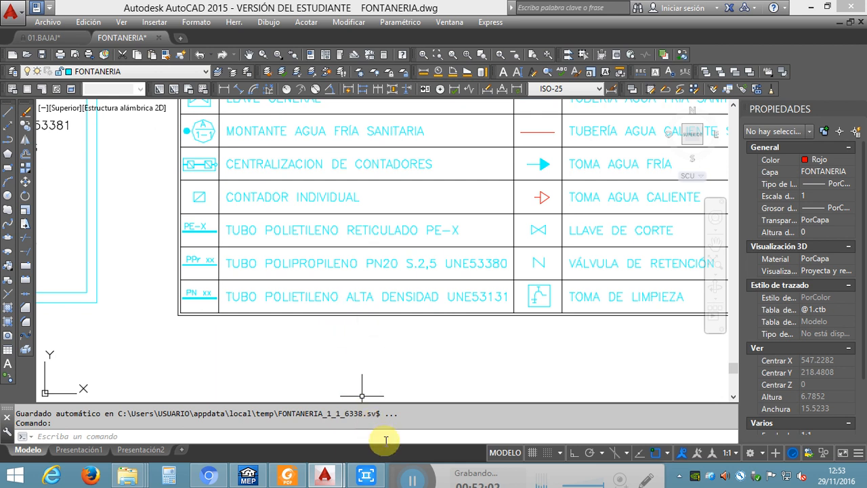
- Compare the material list in CYPECAD MEP's Tubería settings with the legend in the AutoCAD plumbing drawing
click(261, 478)
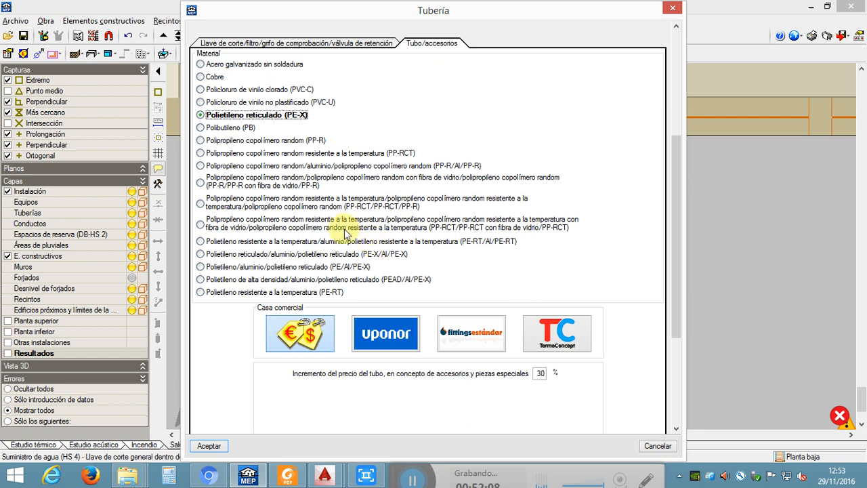
click(329, 478)
click(350, 428)
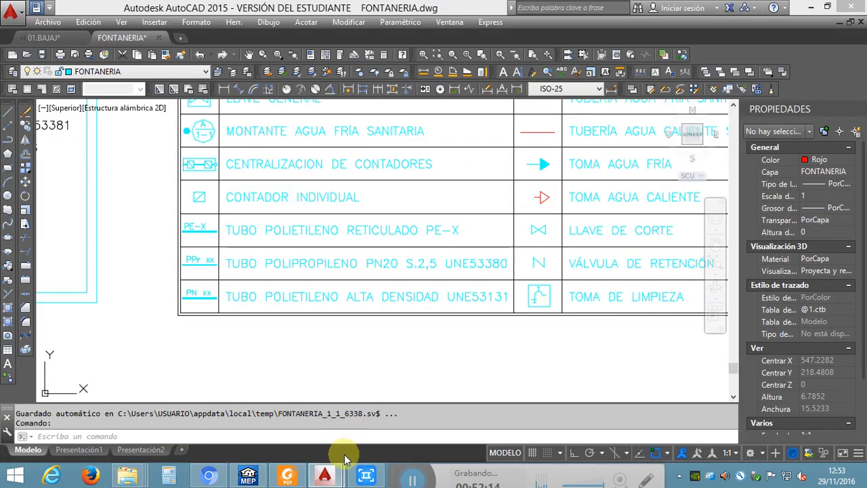
mouse_move(360, 479)
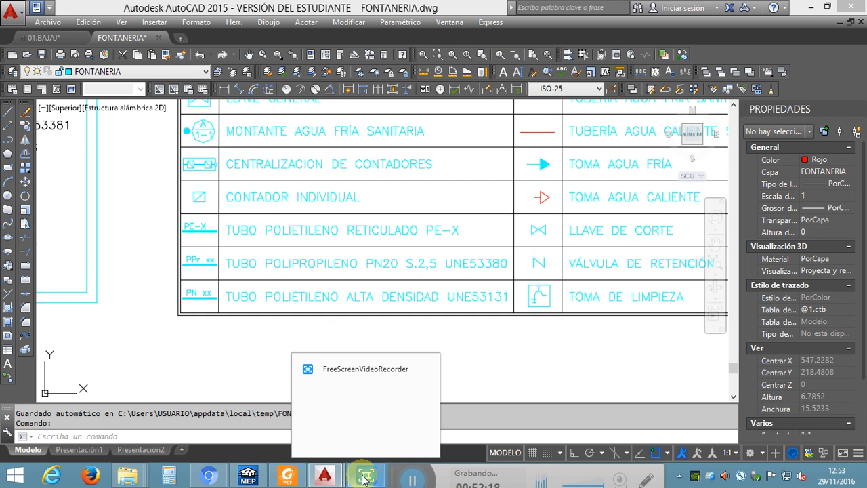
click(244, 326)
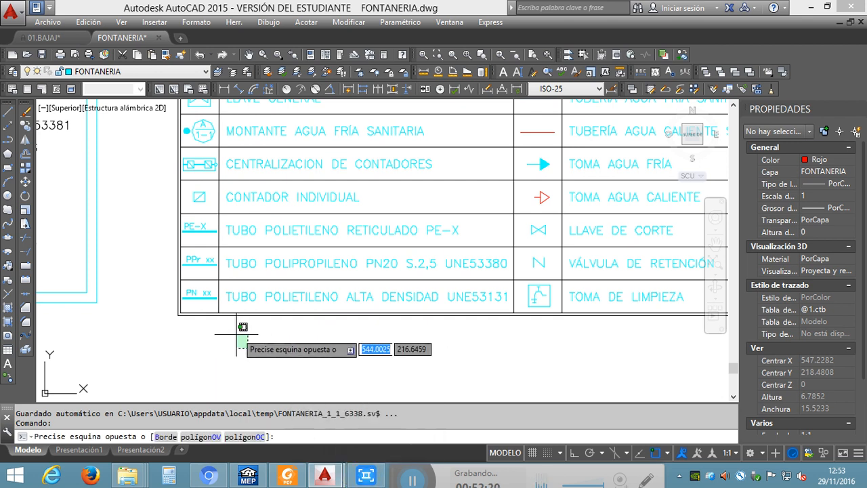
click(248, 338)
key(F1)
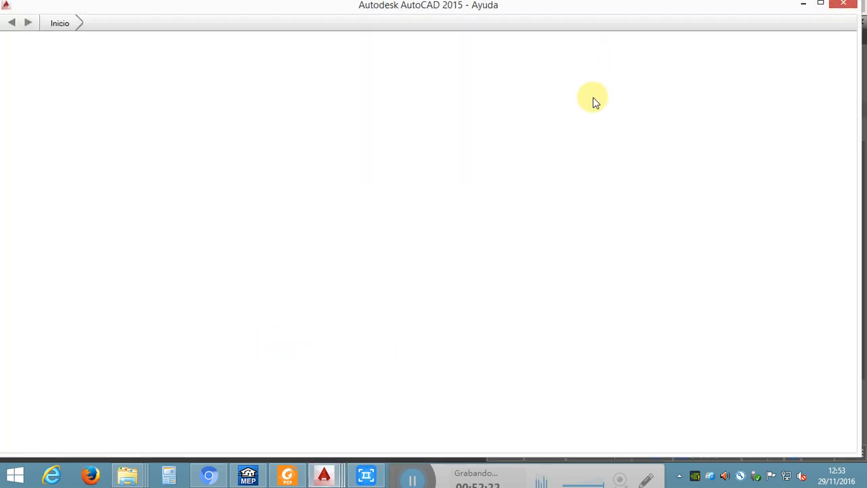
- Close the AutoCAD help window and examine the PPr pipe labels along the supply lines beside the staircase
click(845, 6)
scroll(428, 230, down, 8)
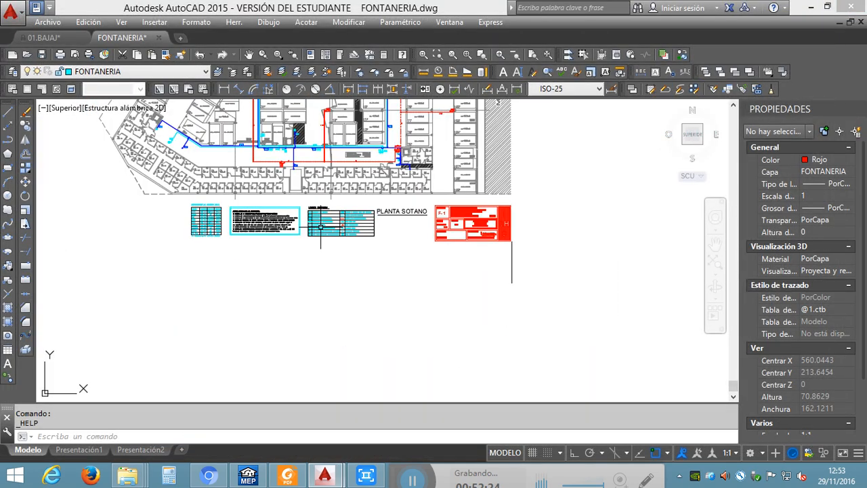
scroll(428, 230, up, 10)
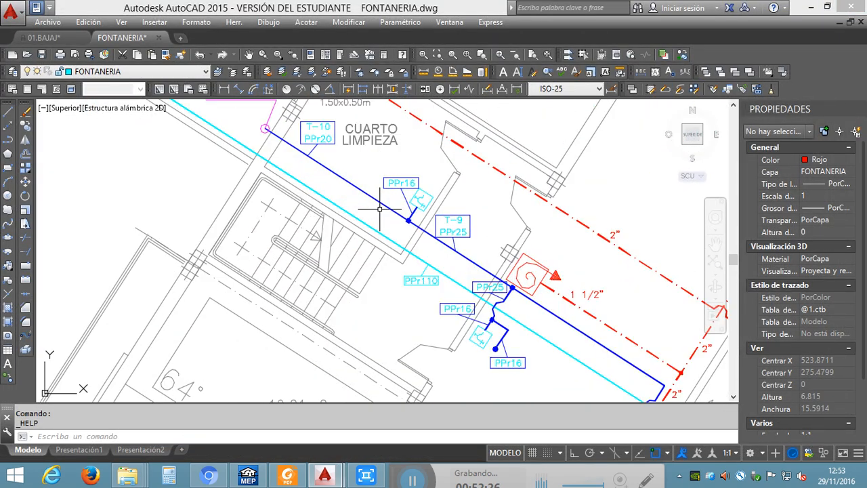
scroll(425, 274, up, 3)
scroll(427, 285, down, 1)
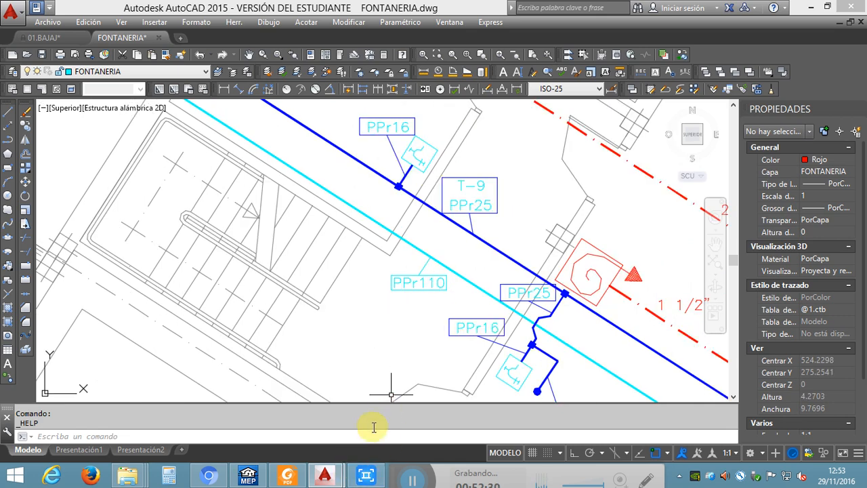
- Read the PE-X, PPr and PN pipe descriptions in the Leyenda Fontanería table below the basement plan
scroll(375, 401, down, 2)
scroll(380, 382, down, 2)
mouse_move(381, 382)
middle_down()
mouse_move(377, 354)
mouse_move(274, 151)
middle_up()
middle_drag(474, 365, 311, 142)
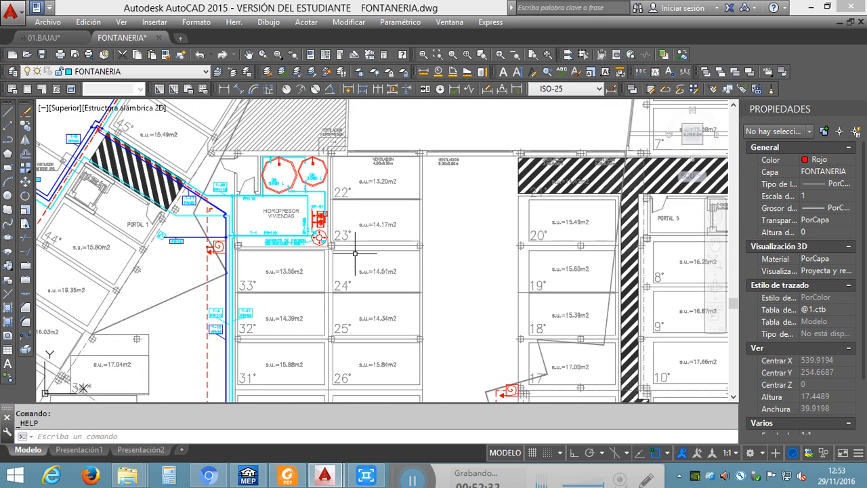
middle_drag(423, 362, 343, 128)
middle_drag(363, 235, 360, 62)
middle_drag(367, 220, 367, 80)
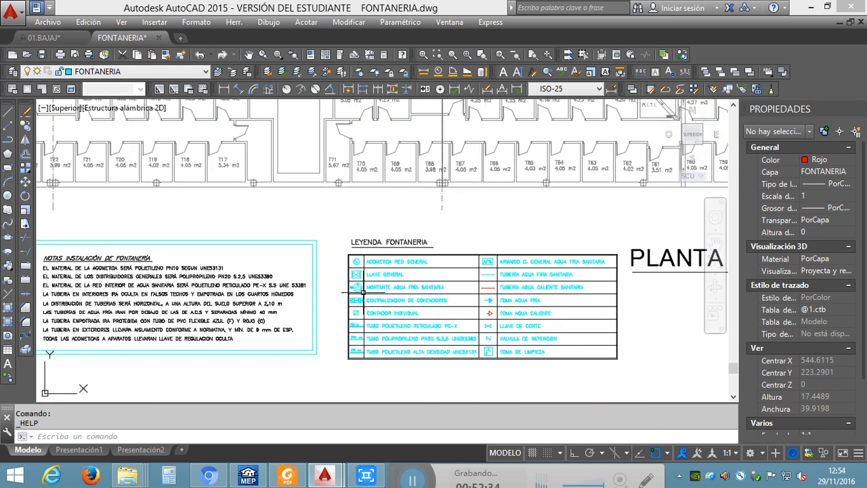
scroll(364, 348, up, 4)
scroll(362, 344, up, 2)
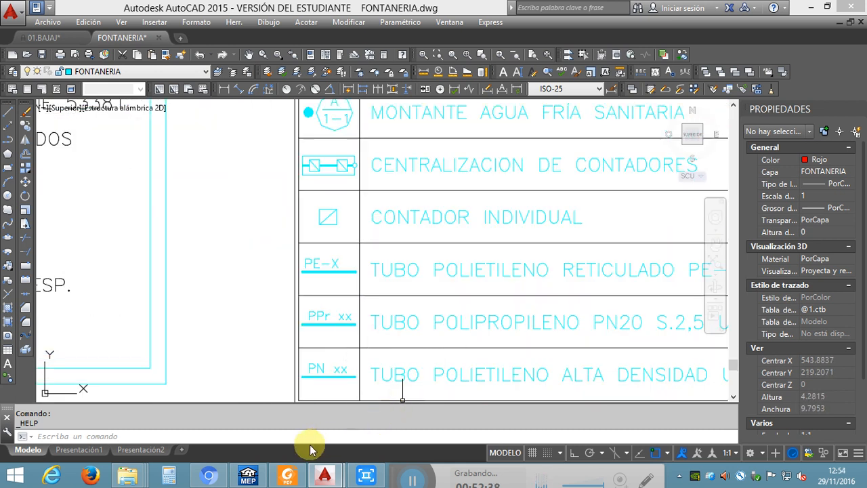
- Switch to CYPECAD MEP and try Polipropileno copolímero random (PP-R) as the general shut-off valve's pipe material, discarding the valve settings
click(249, 475)
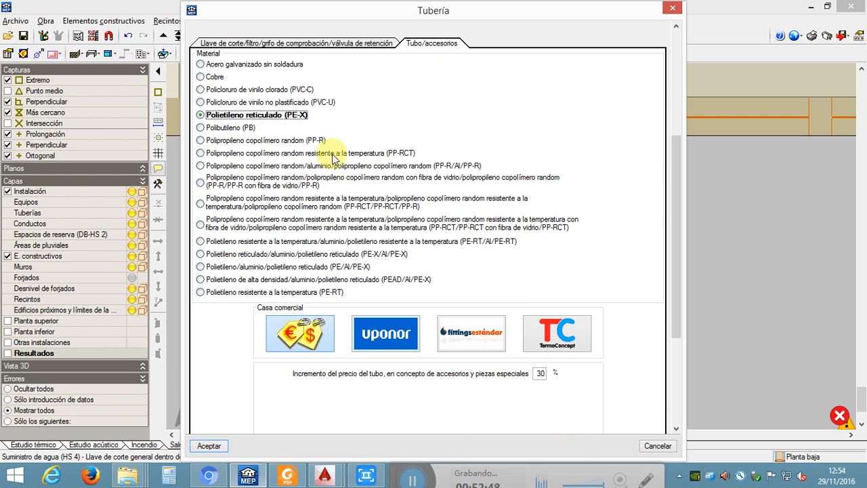
click(230, 127)
click(235, 140)
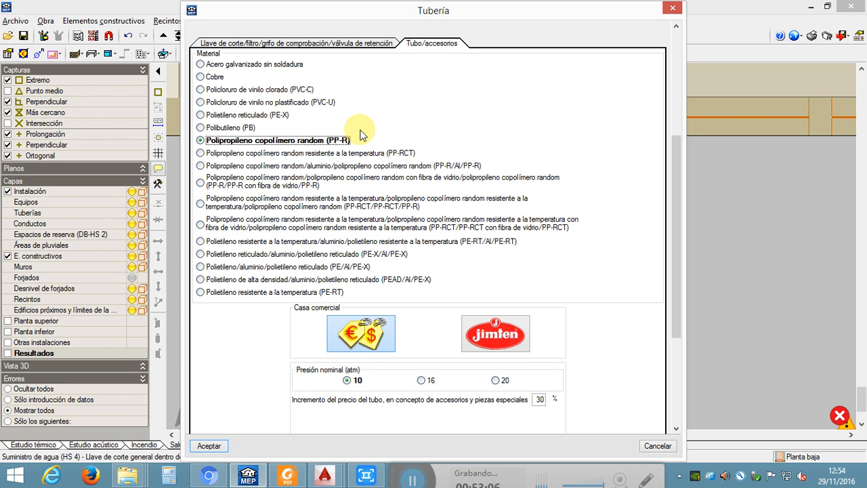
click(657, 445)
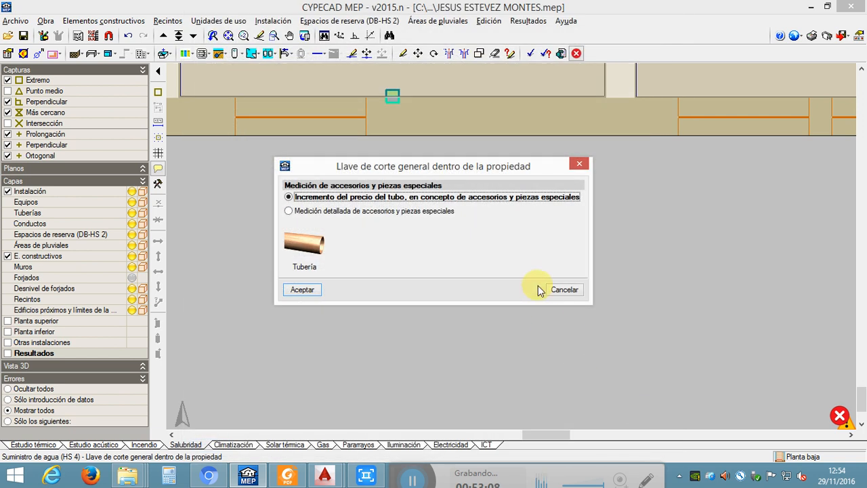
click(564, 290)
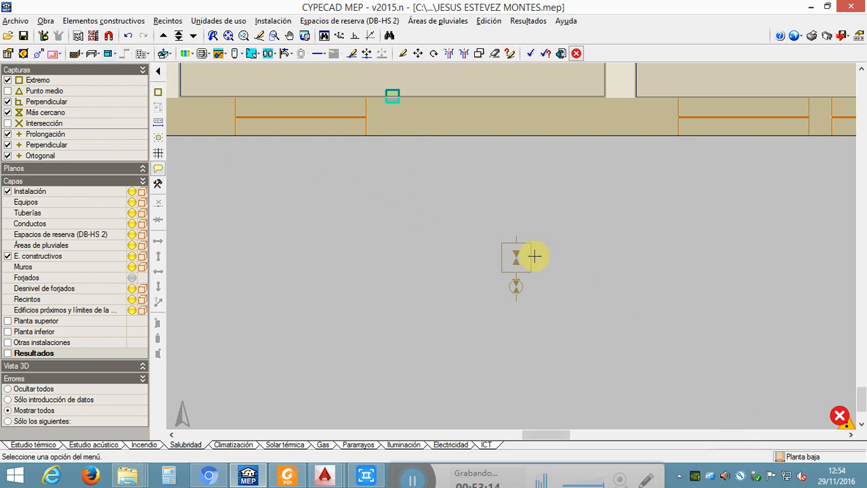
- Start a Toma y llave de corte de acometida a la red de suministro for the HS 4 water supply
click(274, 21)
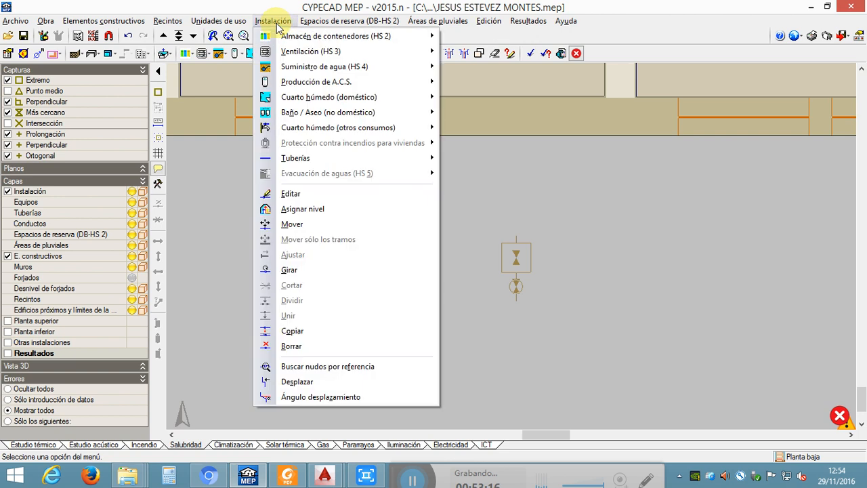
mouse_move(285, 52)
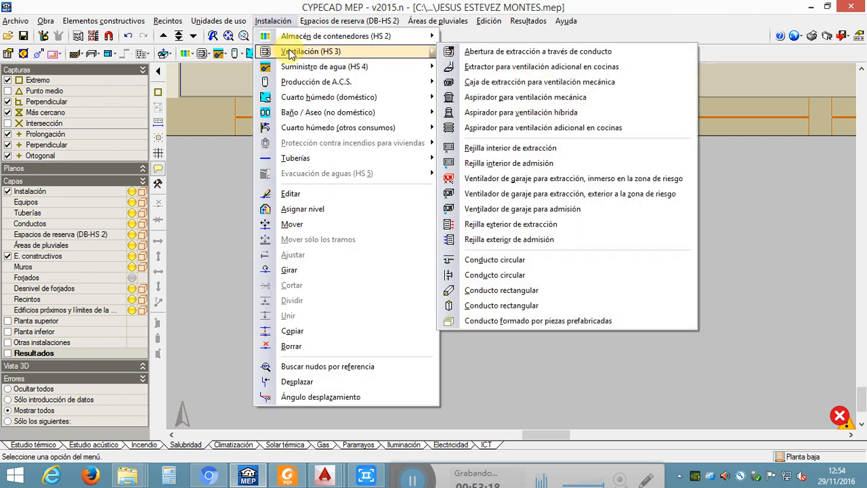
mouse_move(385, 66)
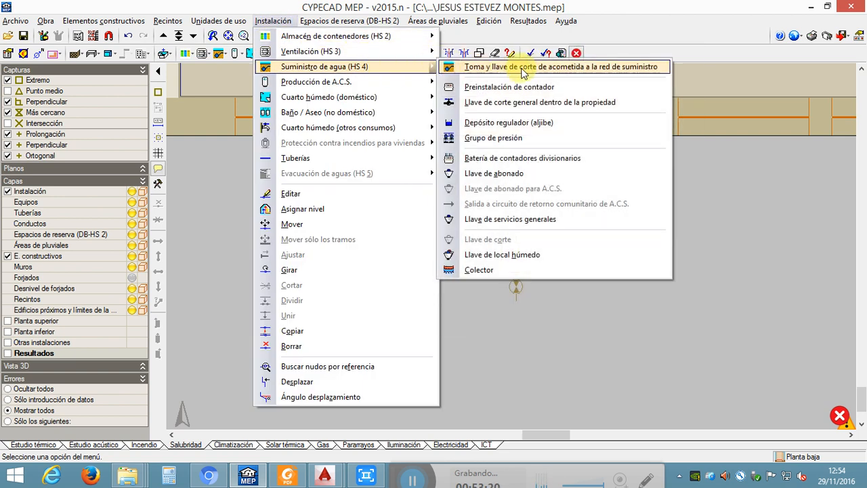
click(487, 68)
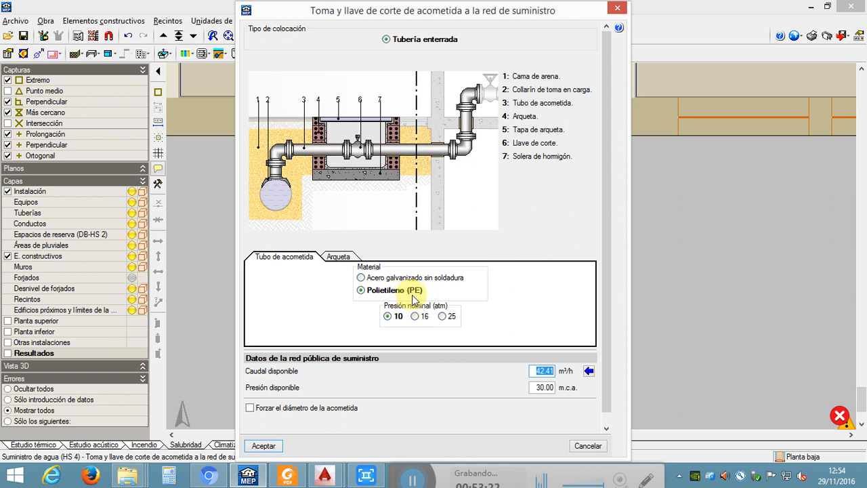